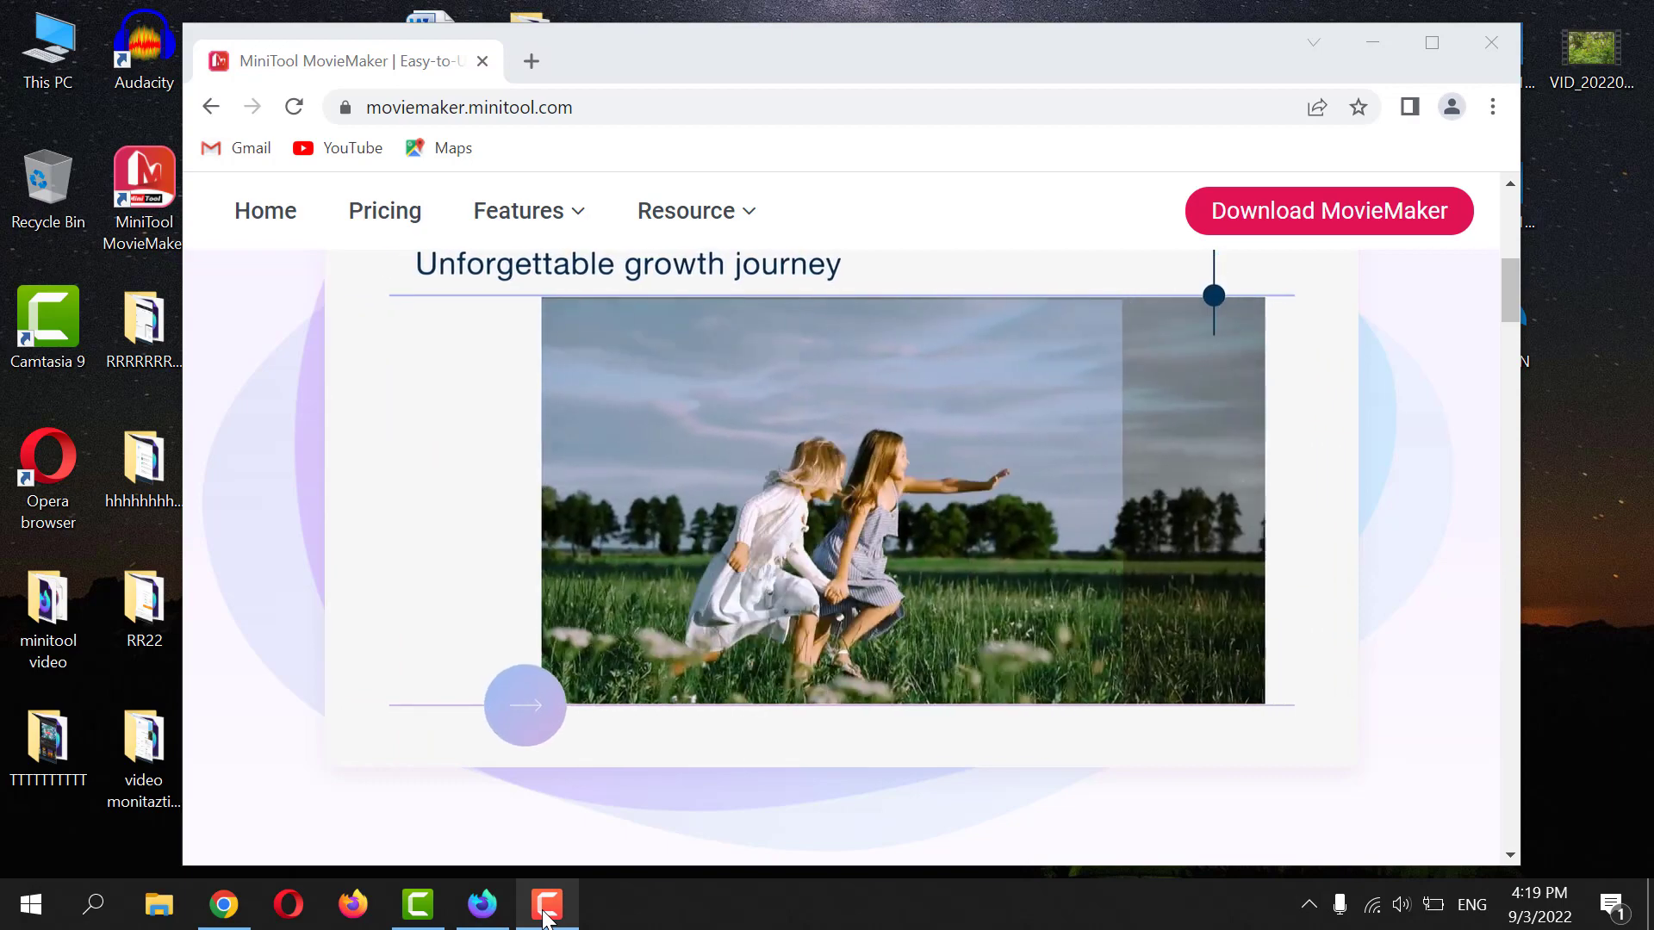
- Maximize the browser window and download the free Windows installer of MiniTool MovieMaker 5.0 from its product page
{"action": "scroll", "coordinate": [600, 664], "scroll_direction": "up", "scroll_amount": 5}
{"action": "scroll", "coordinate": [601, 656], "scroll_direction": "up", "scroll_amount": 2}
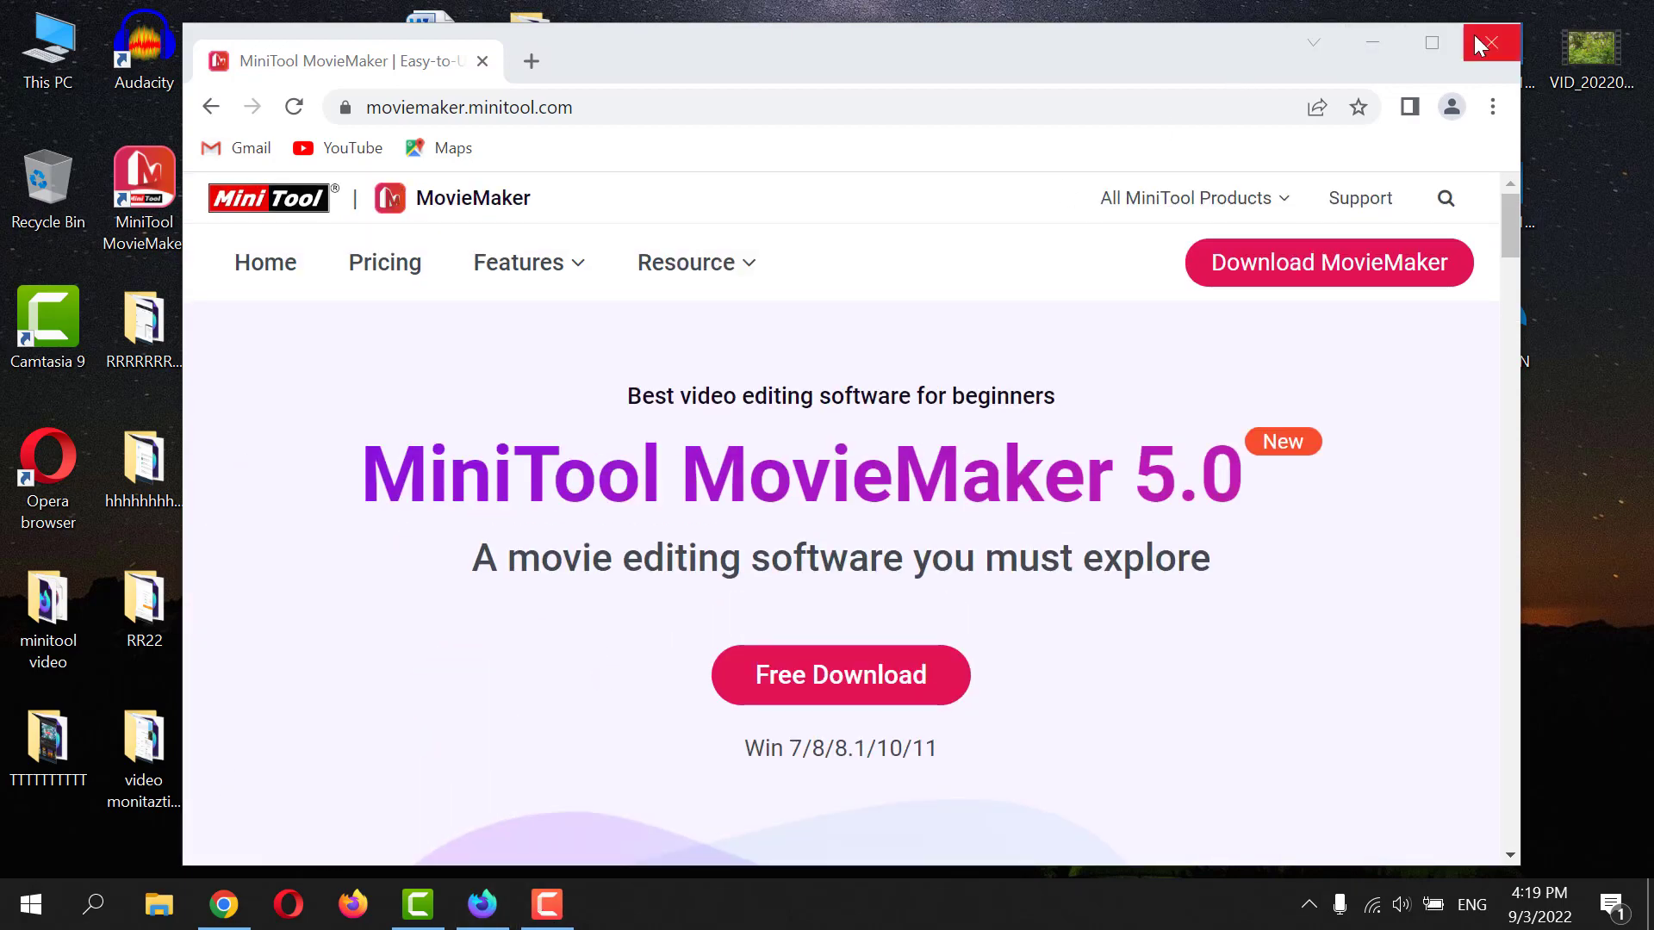
{"action": "left_click", "coordinate": [1432, 42]}
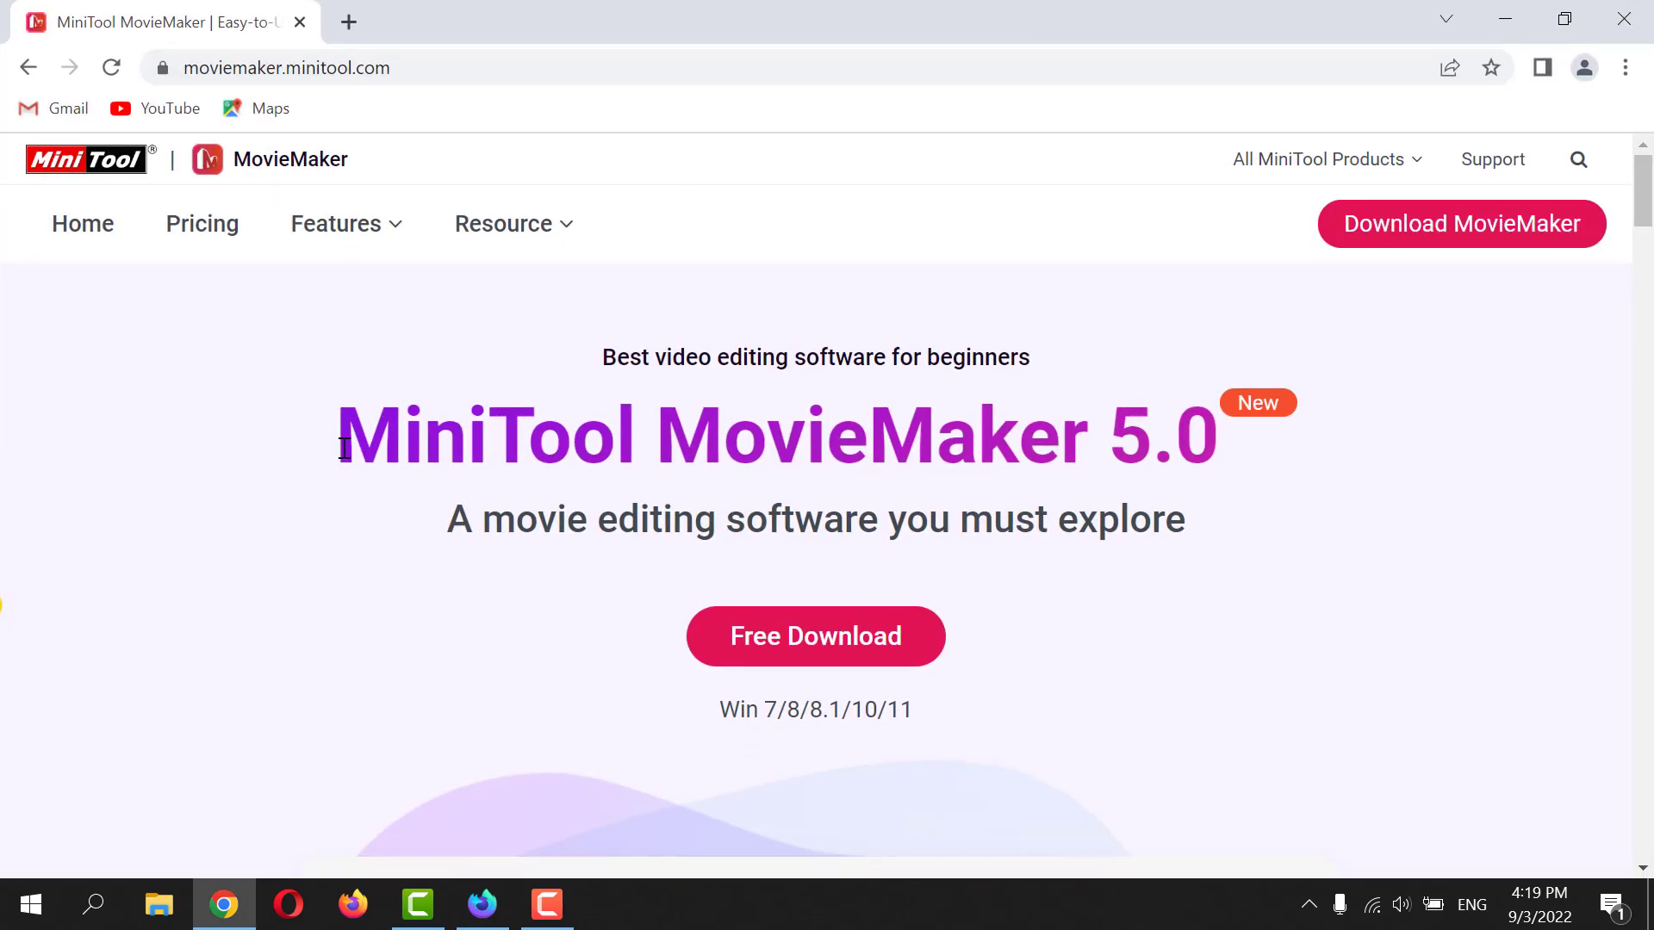
{"action": "left_click_drag", "start_coordinate": [344, 447], "coordinate": [1299, 491]}
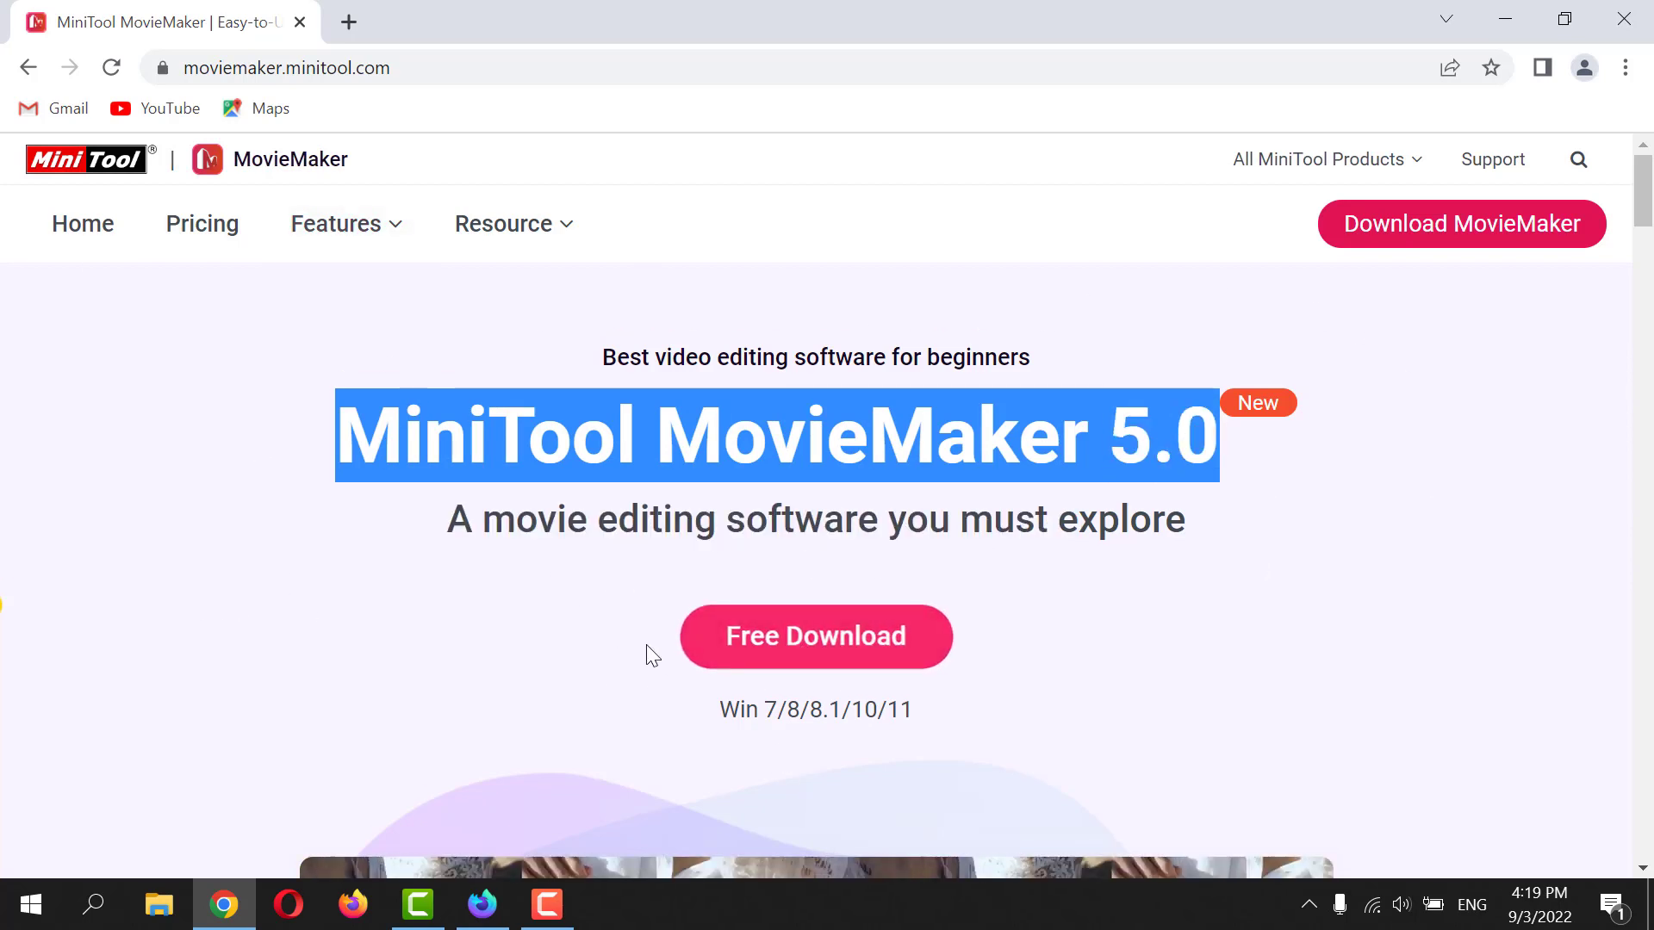
{"action": "left_click_drag", "start_coordinate": [720, 715], "coordinate": [934, 720]}
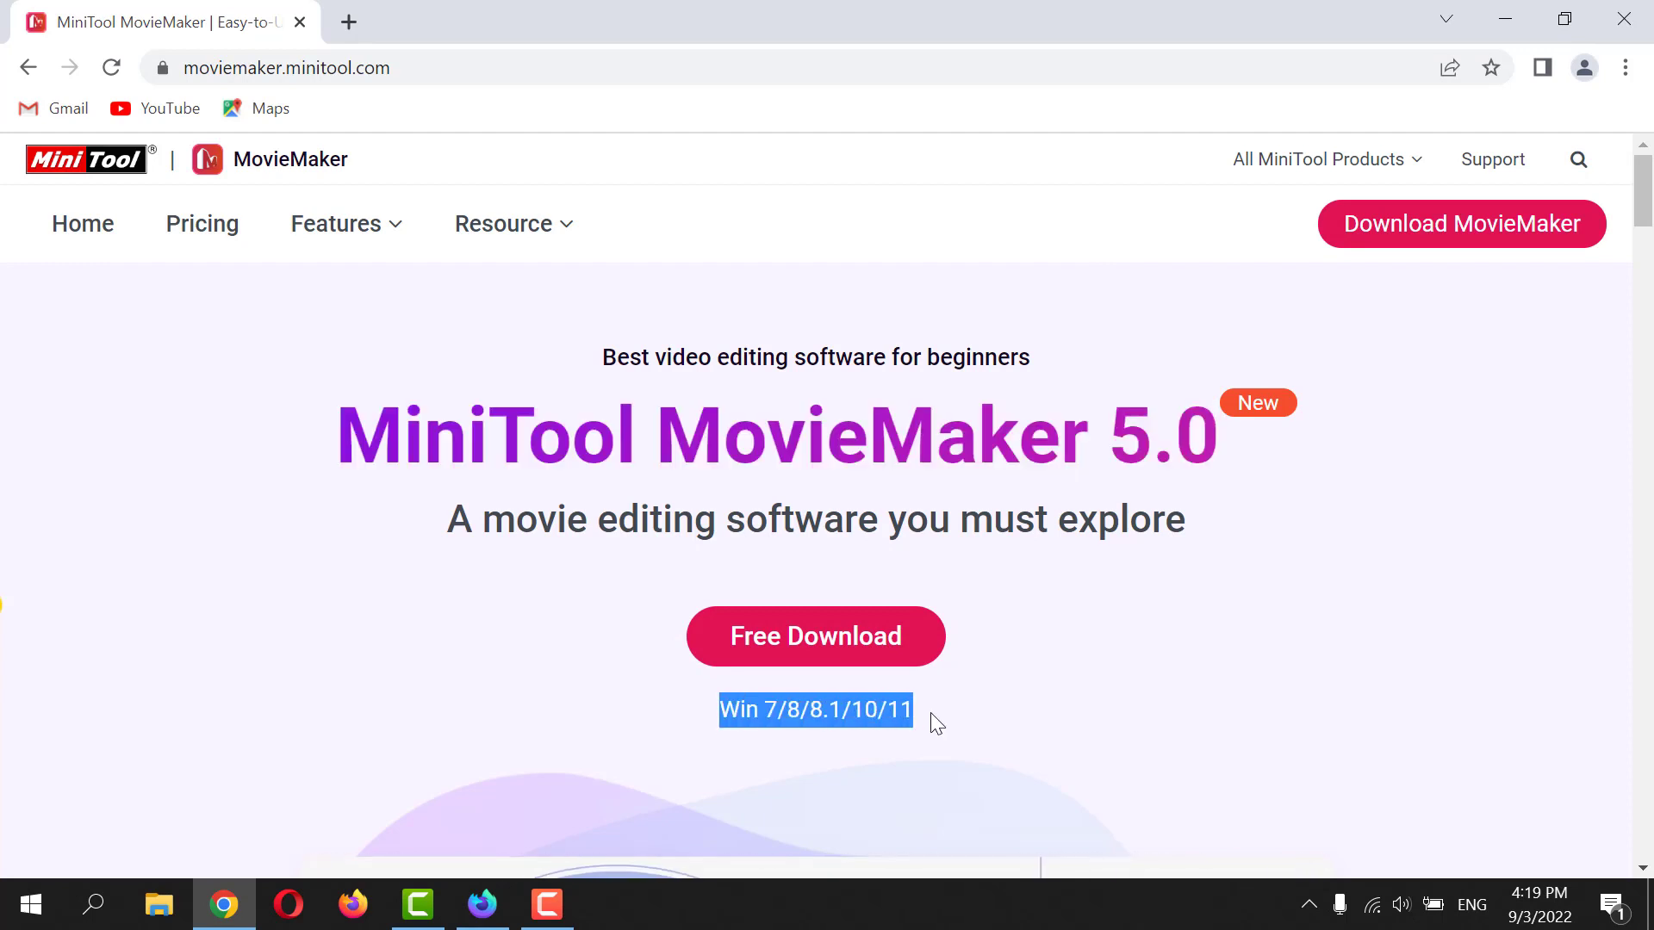
{"action": "left_click", "coordinate": [823, 653]}
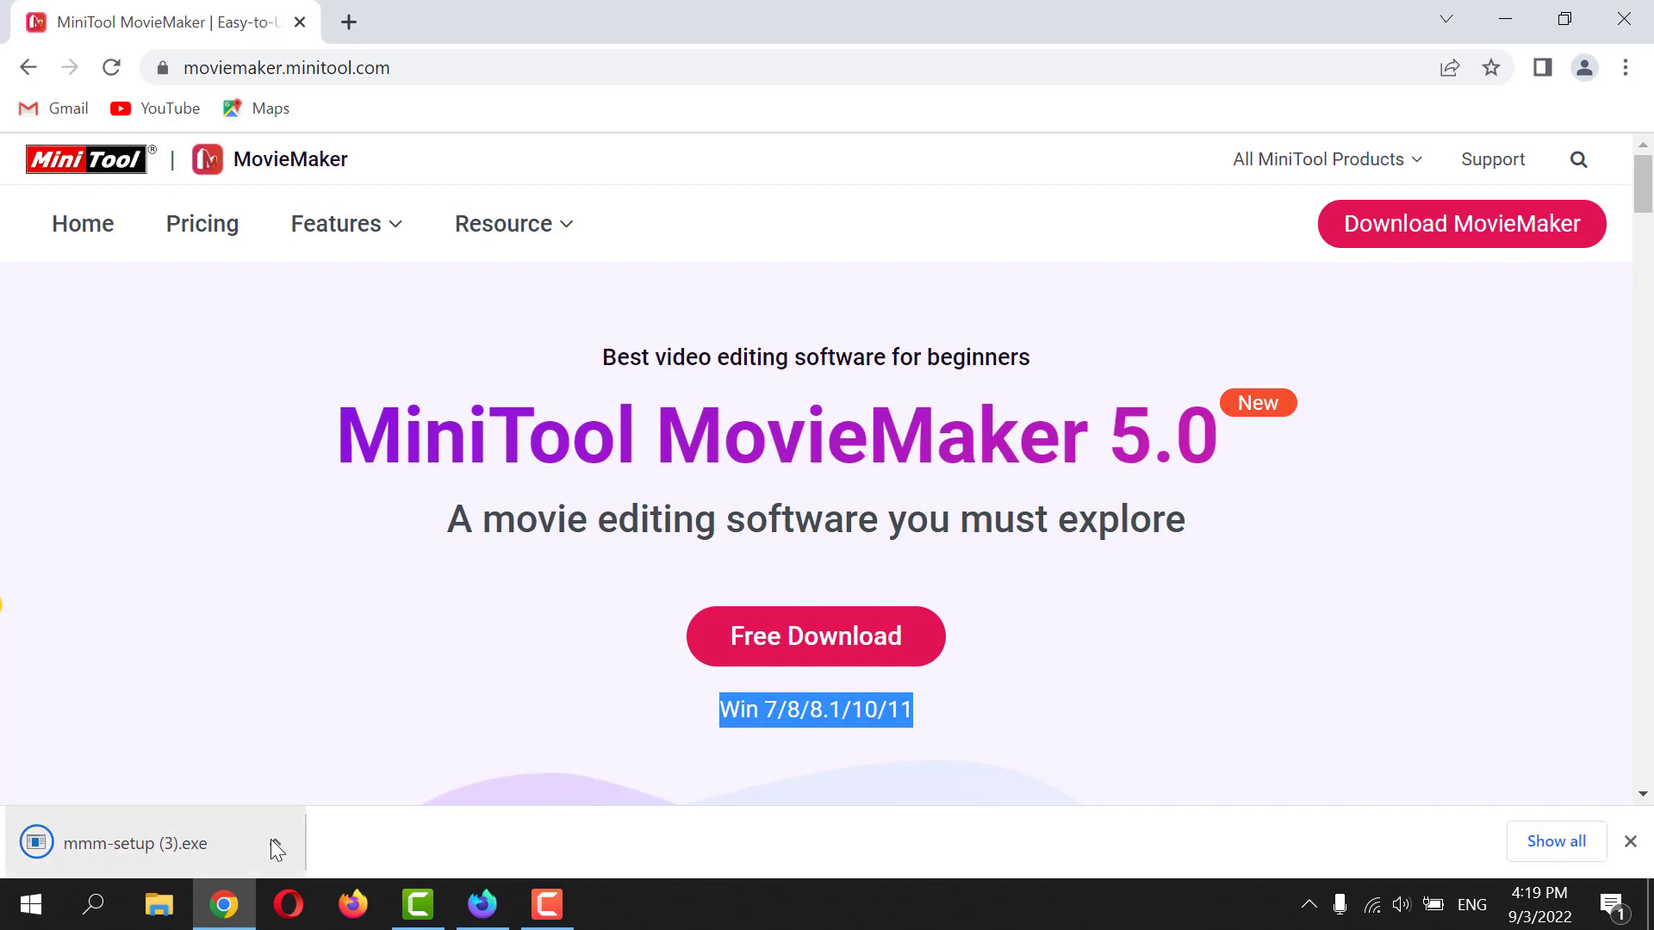
{"action": "left_click", "coordinate": [244, 841]}
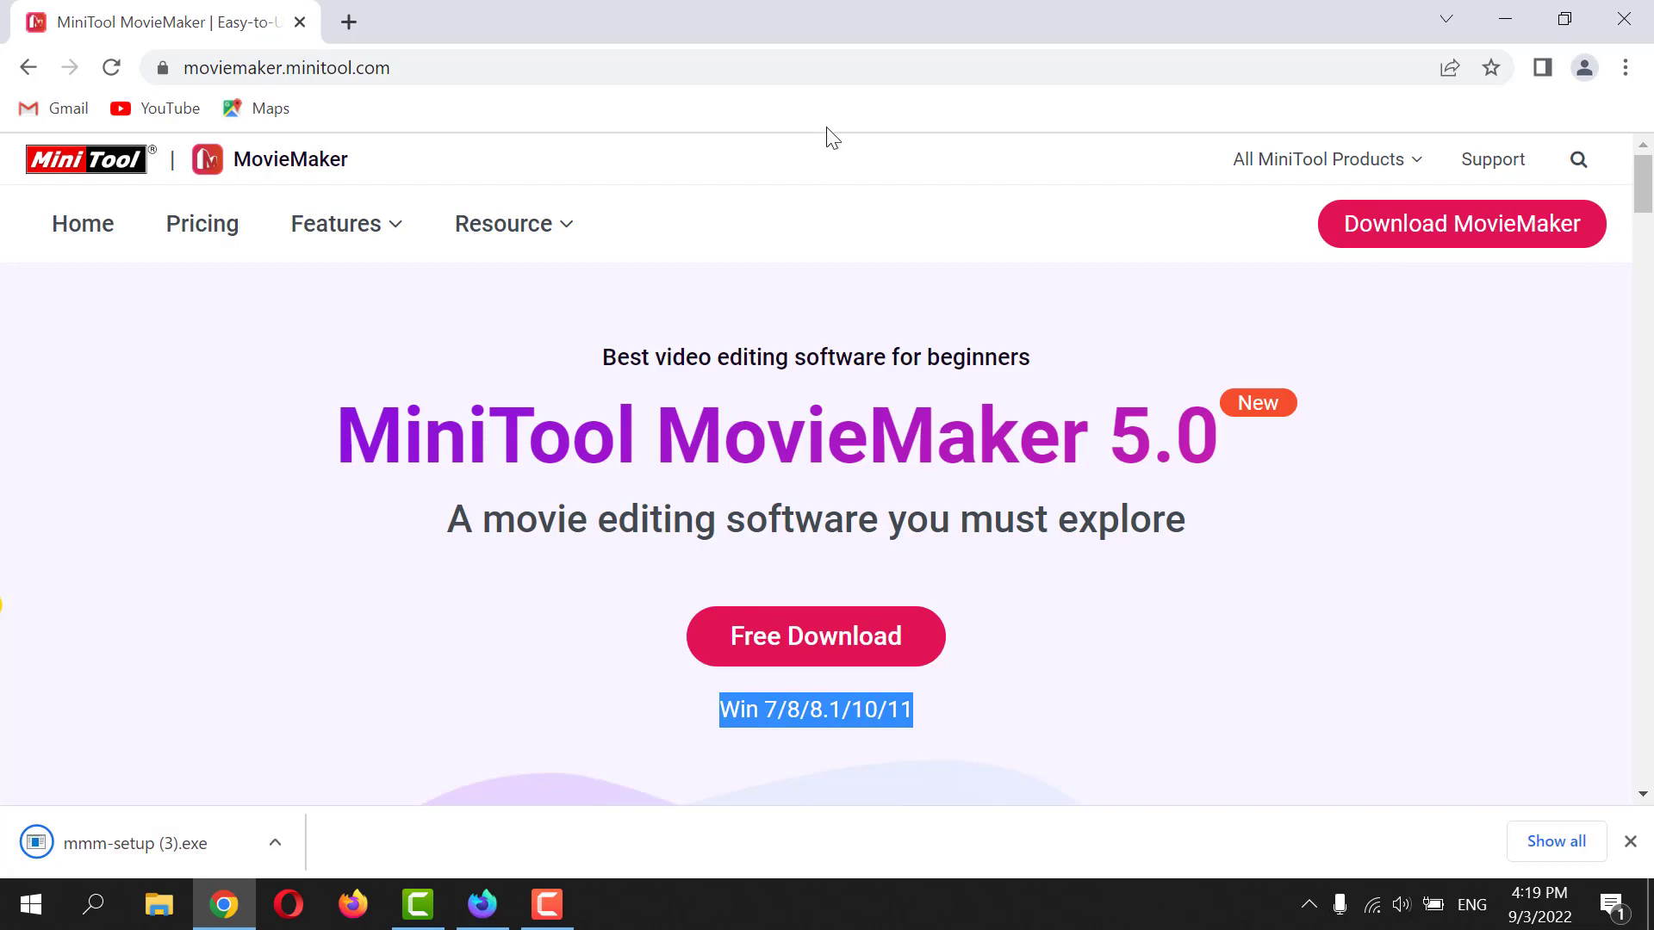
- Minimize the browser, launch MiniTool MovieMaker from the desktop and start a new project
{"action": "left_click", "coordinate": [1506, 19]}
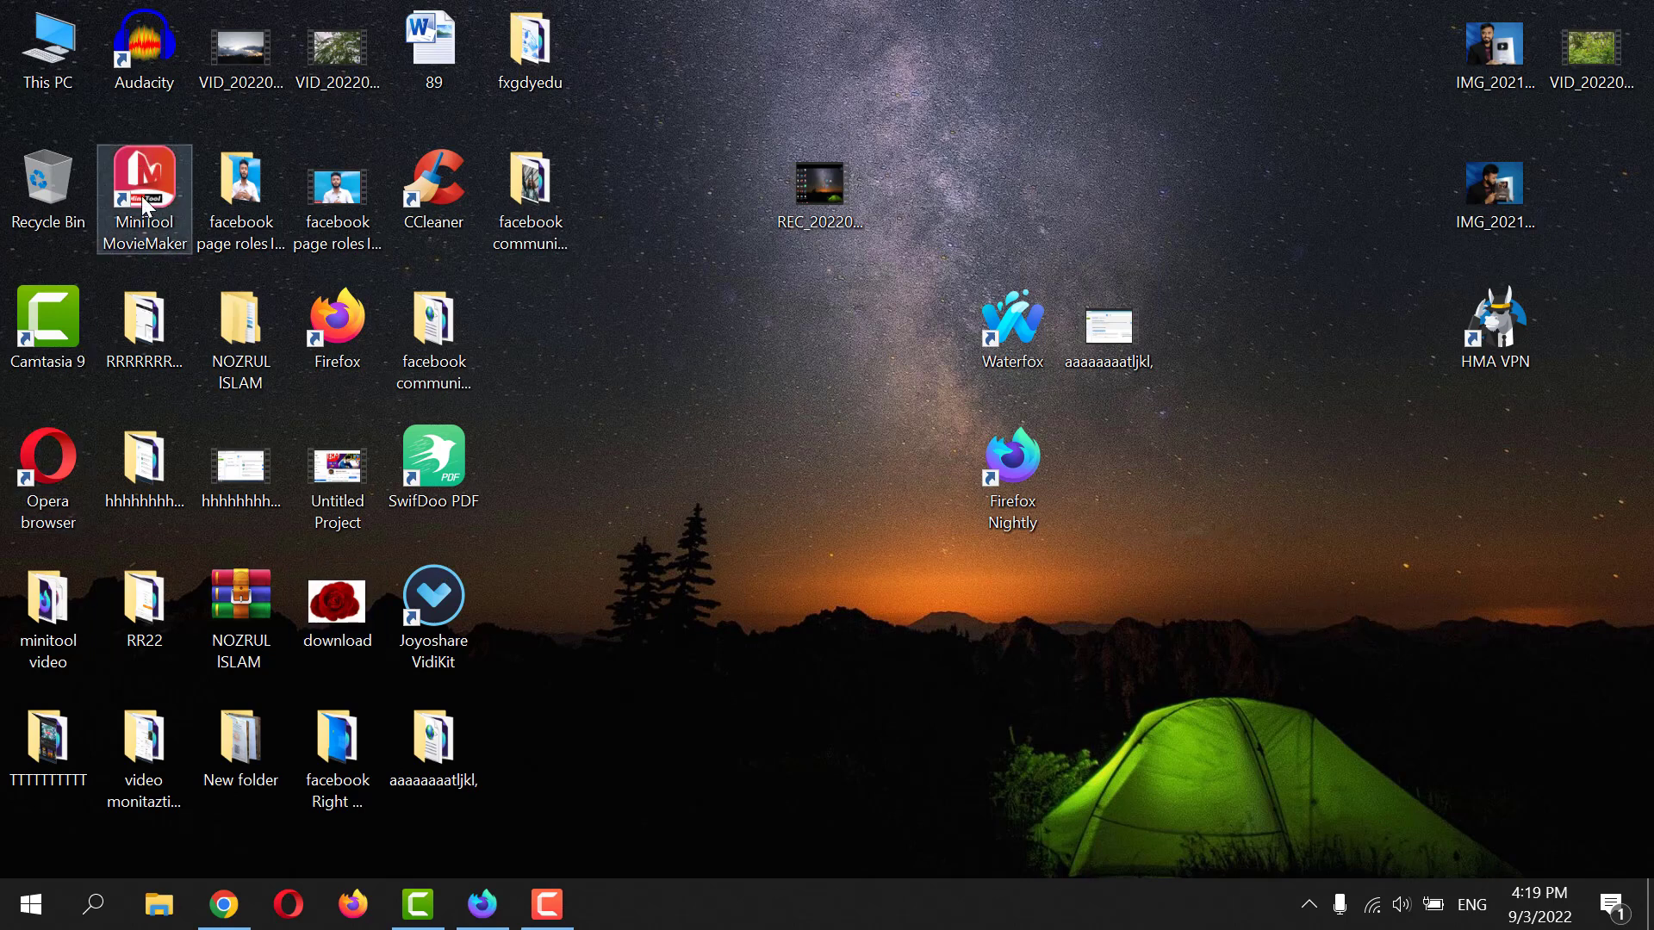
{"action": "double_click", "coordinate": [143, 174]}
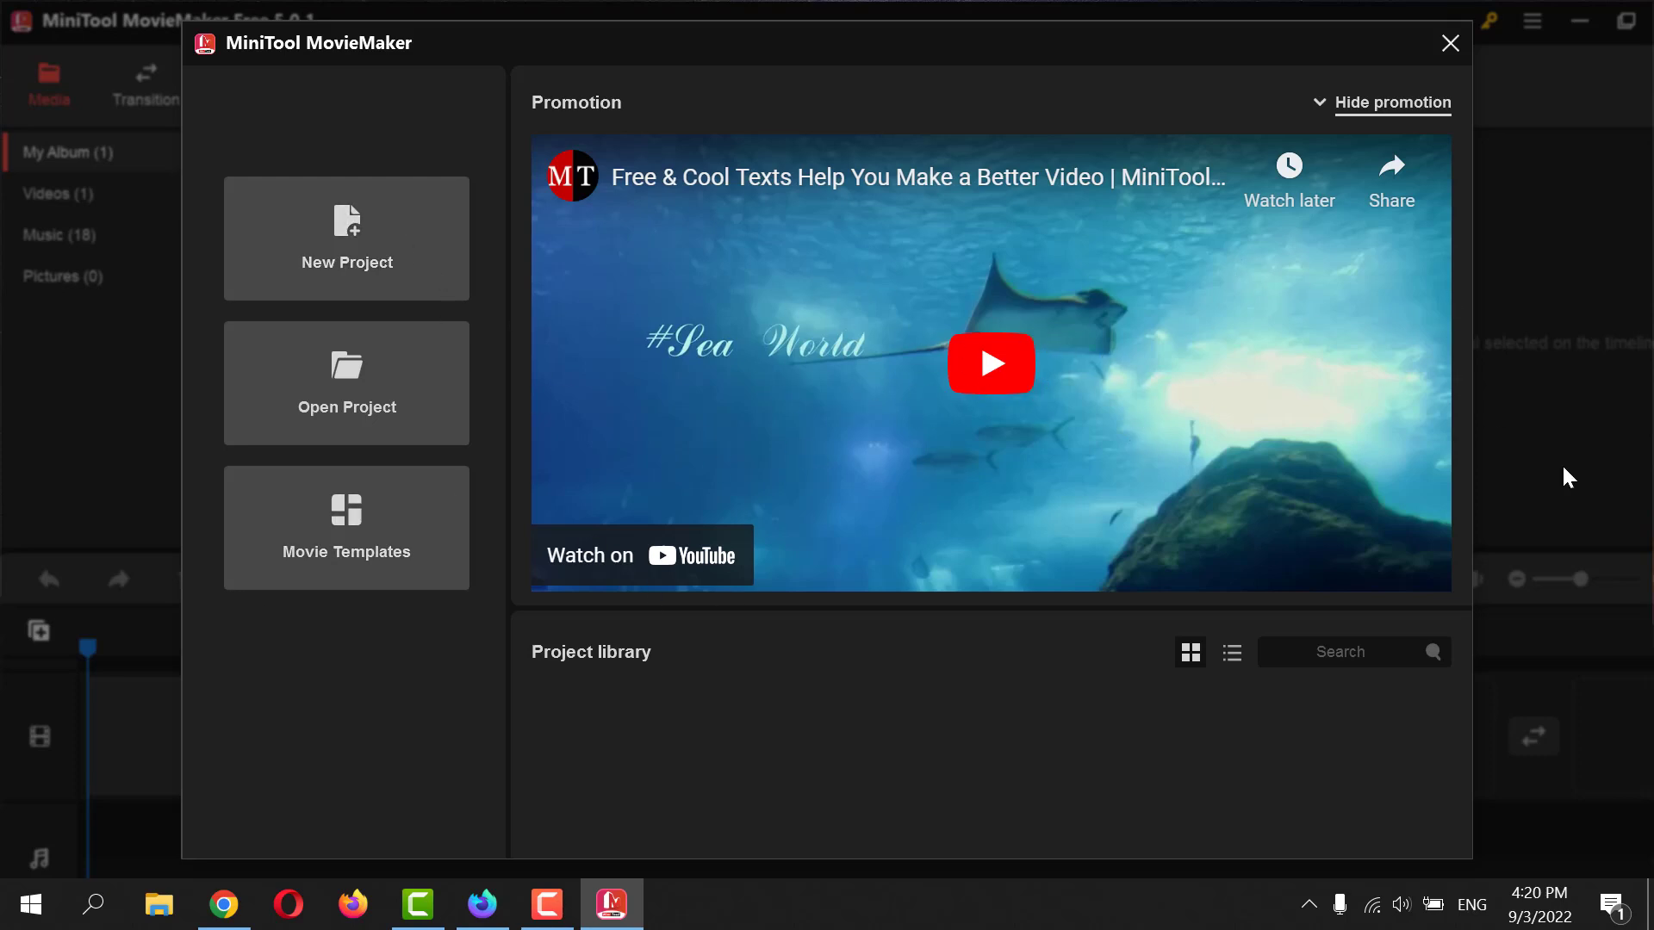
{"action": "left_click", "coordinate": [353, 233]}
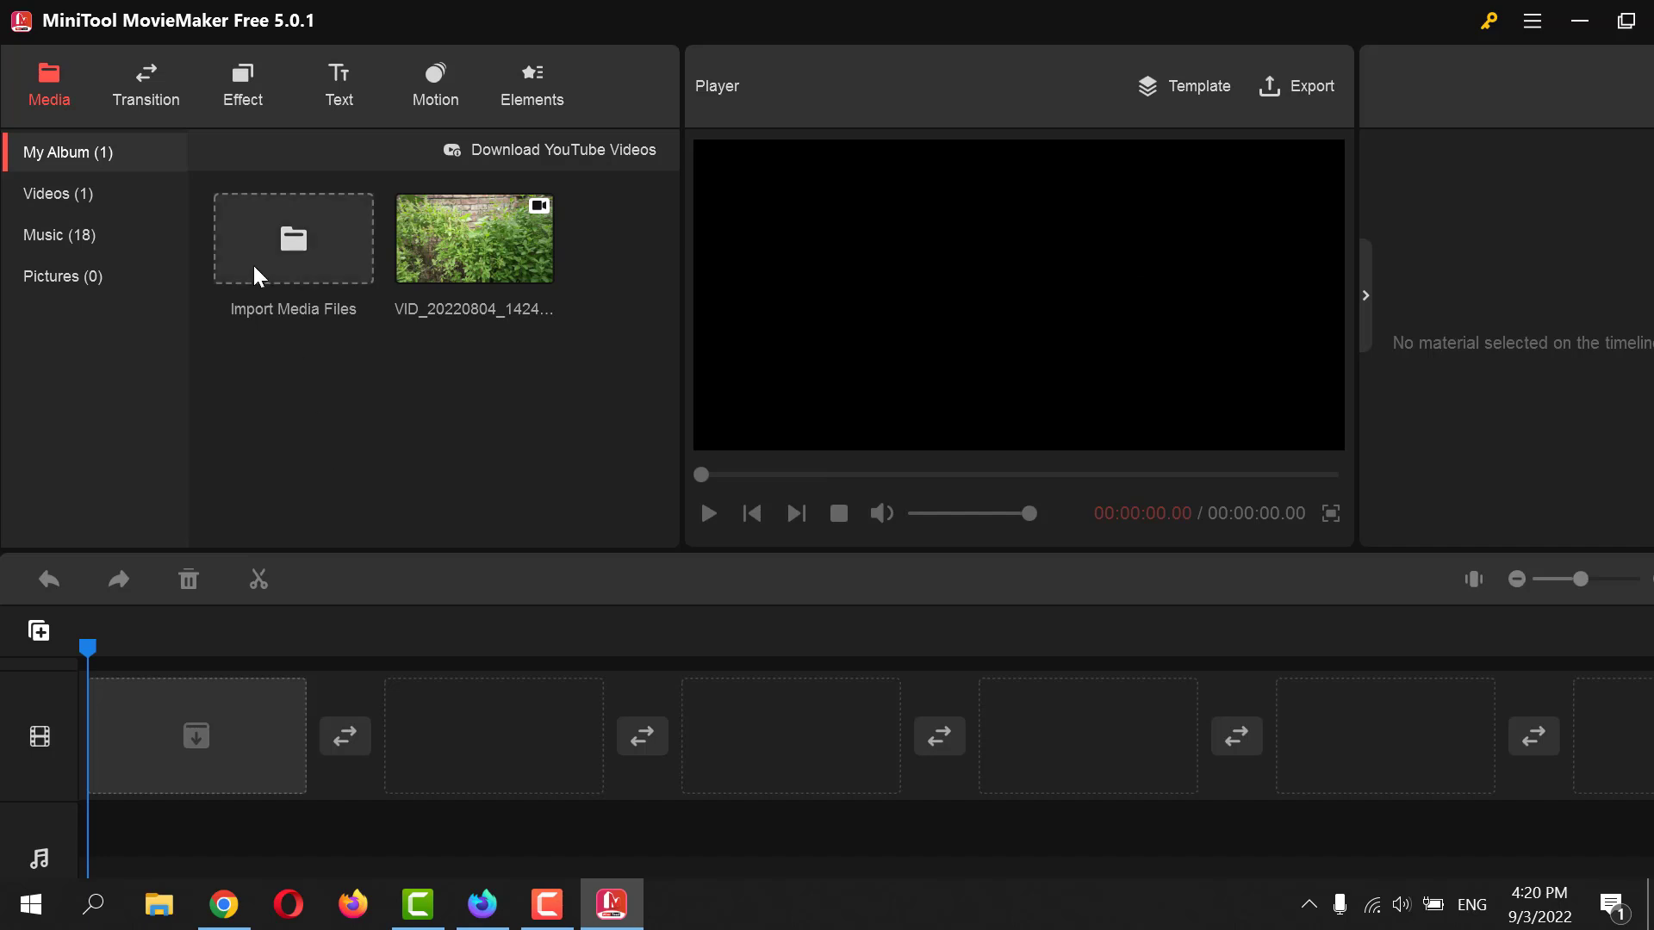
- Import the video VID_20220903_151614 from the Desktop folder into the media album
{"action": "mouse_move", "coordinate": [479, 249]}
{"action": "left_click", "coordinate": [308, 242]}
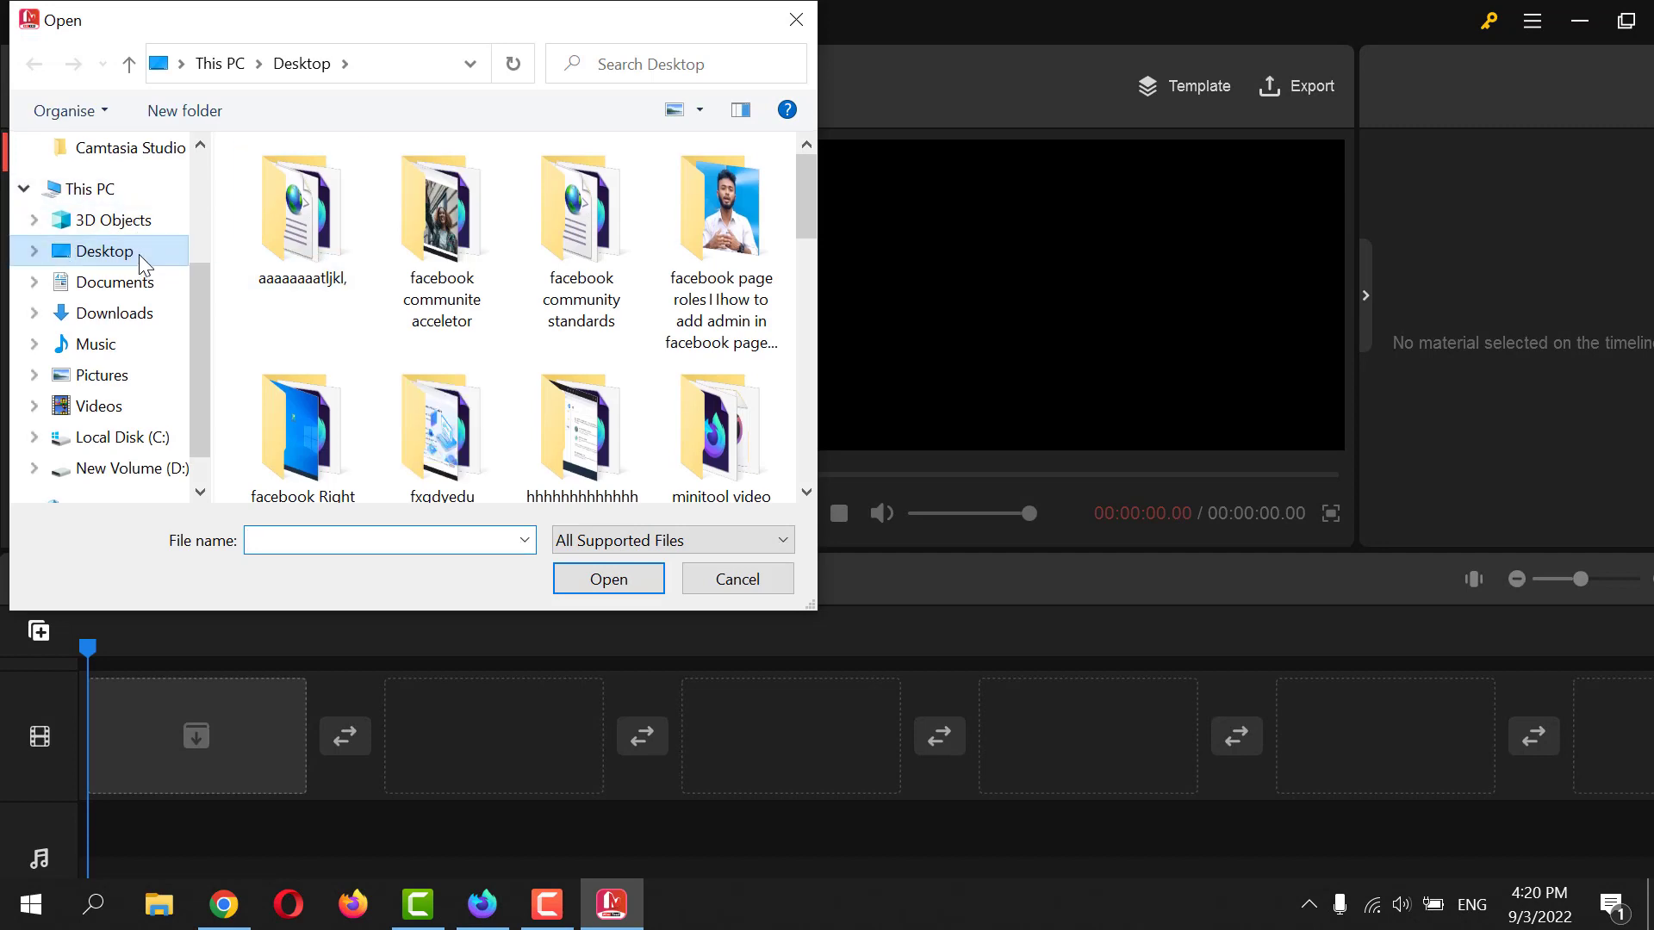
{"action": "left_click", "coordinate": [138, 255]}
{"action": "left_click_drag", "start_coordinate": [808, 187], "coordinate": [827, 428]}
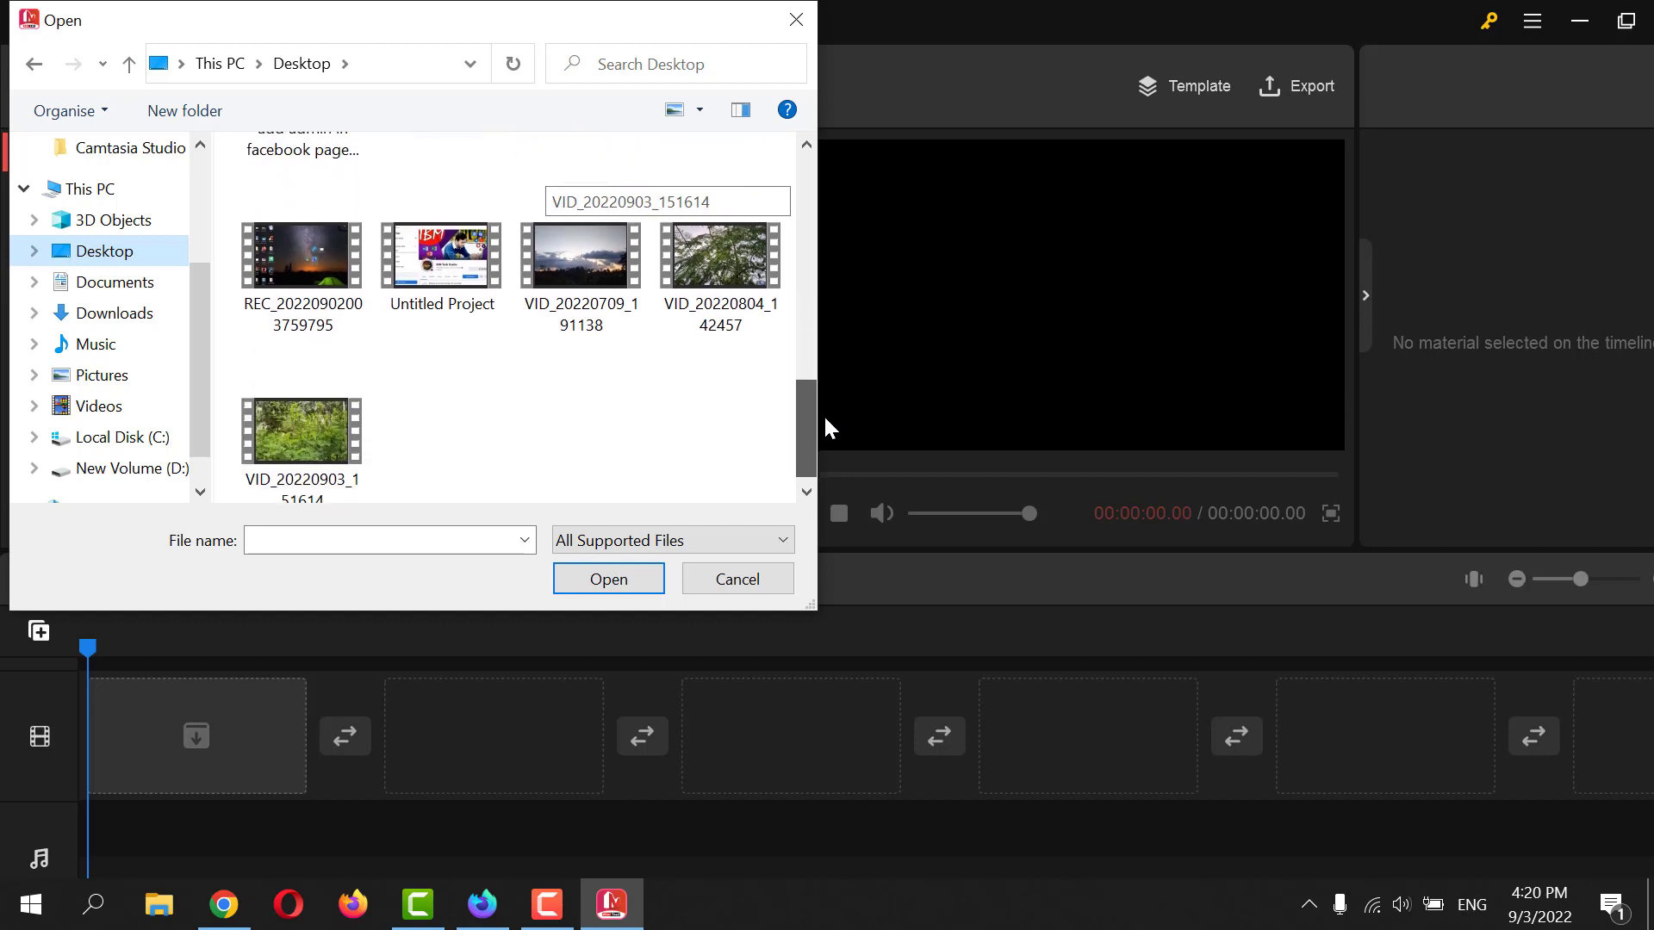
{"action": "left_click", "coordinate": [297, 442]}
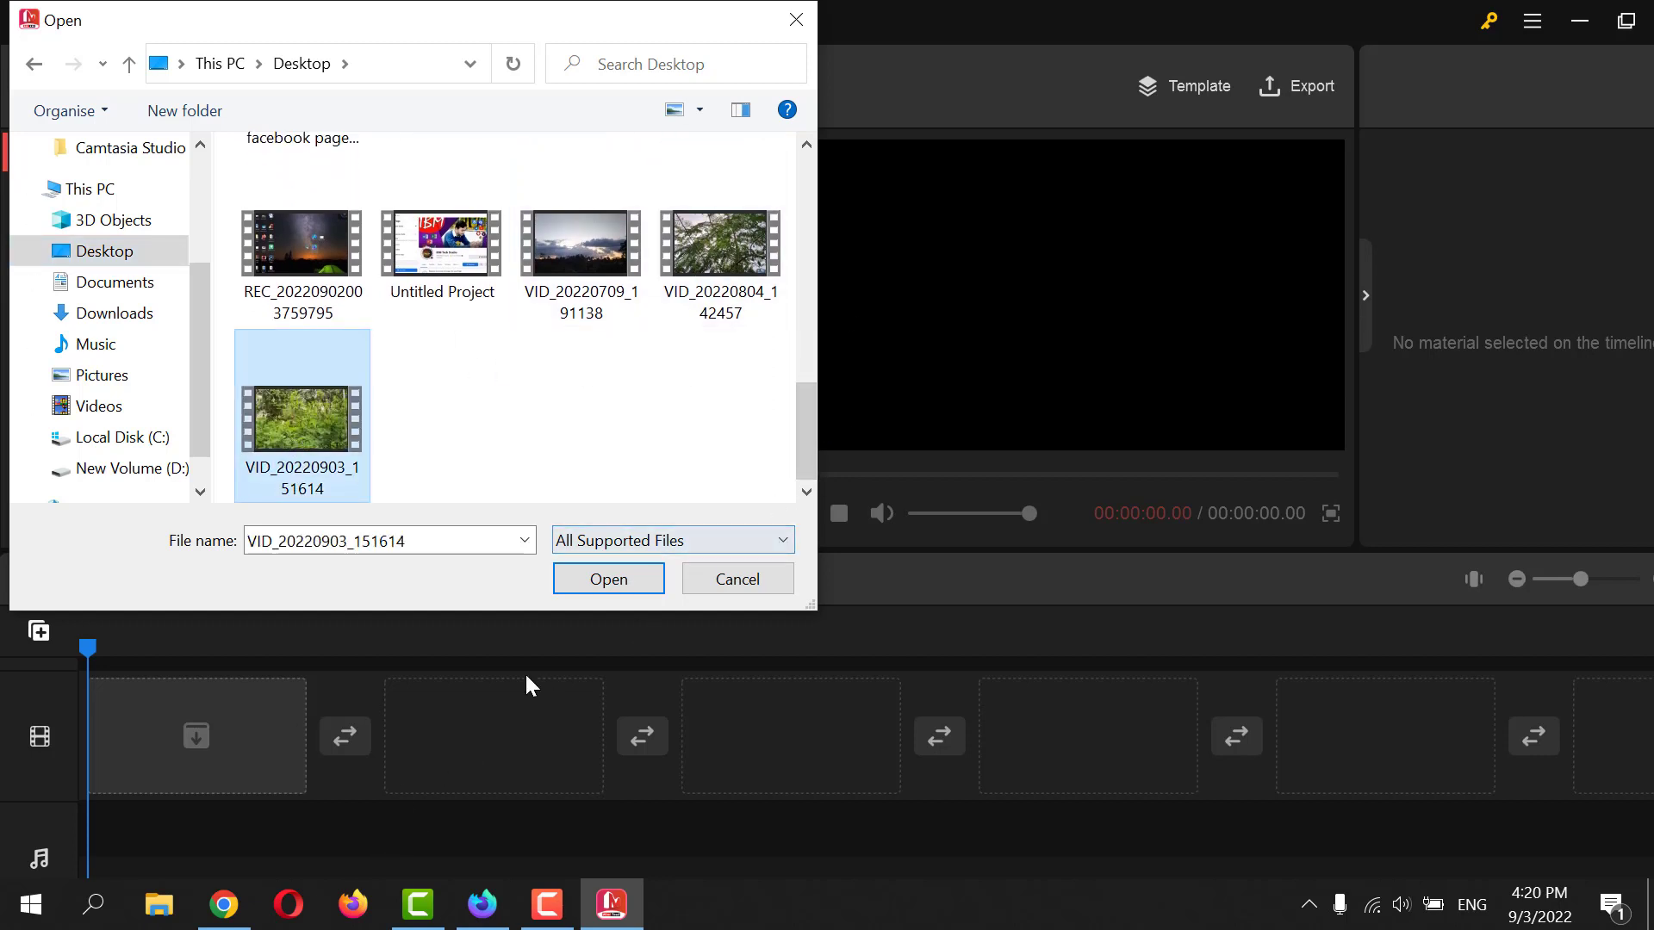
{"action": "left_click", "coordinate": [629, 580]}
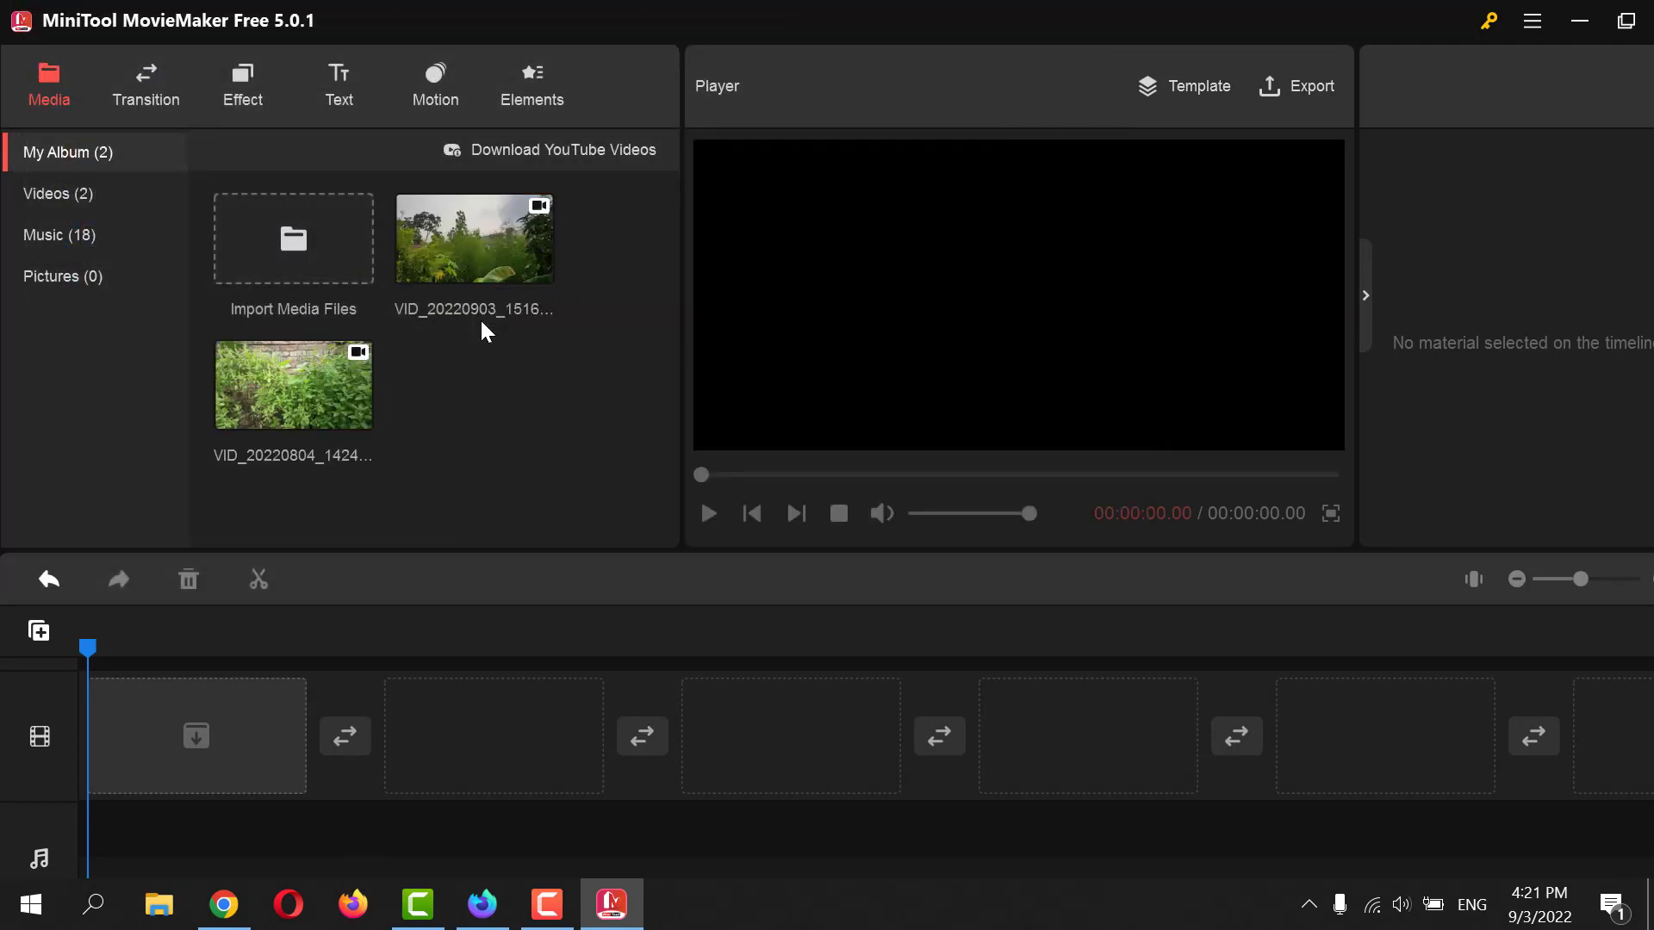
- Add the imported VID_20220903_151614 clip to the timeline and mute its audio
{"action": "left_click", "coordinate": [539, 271]}
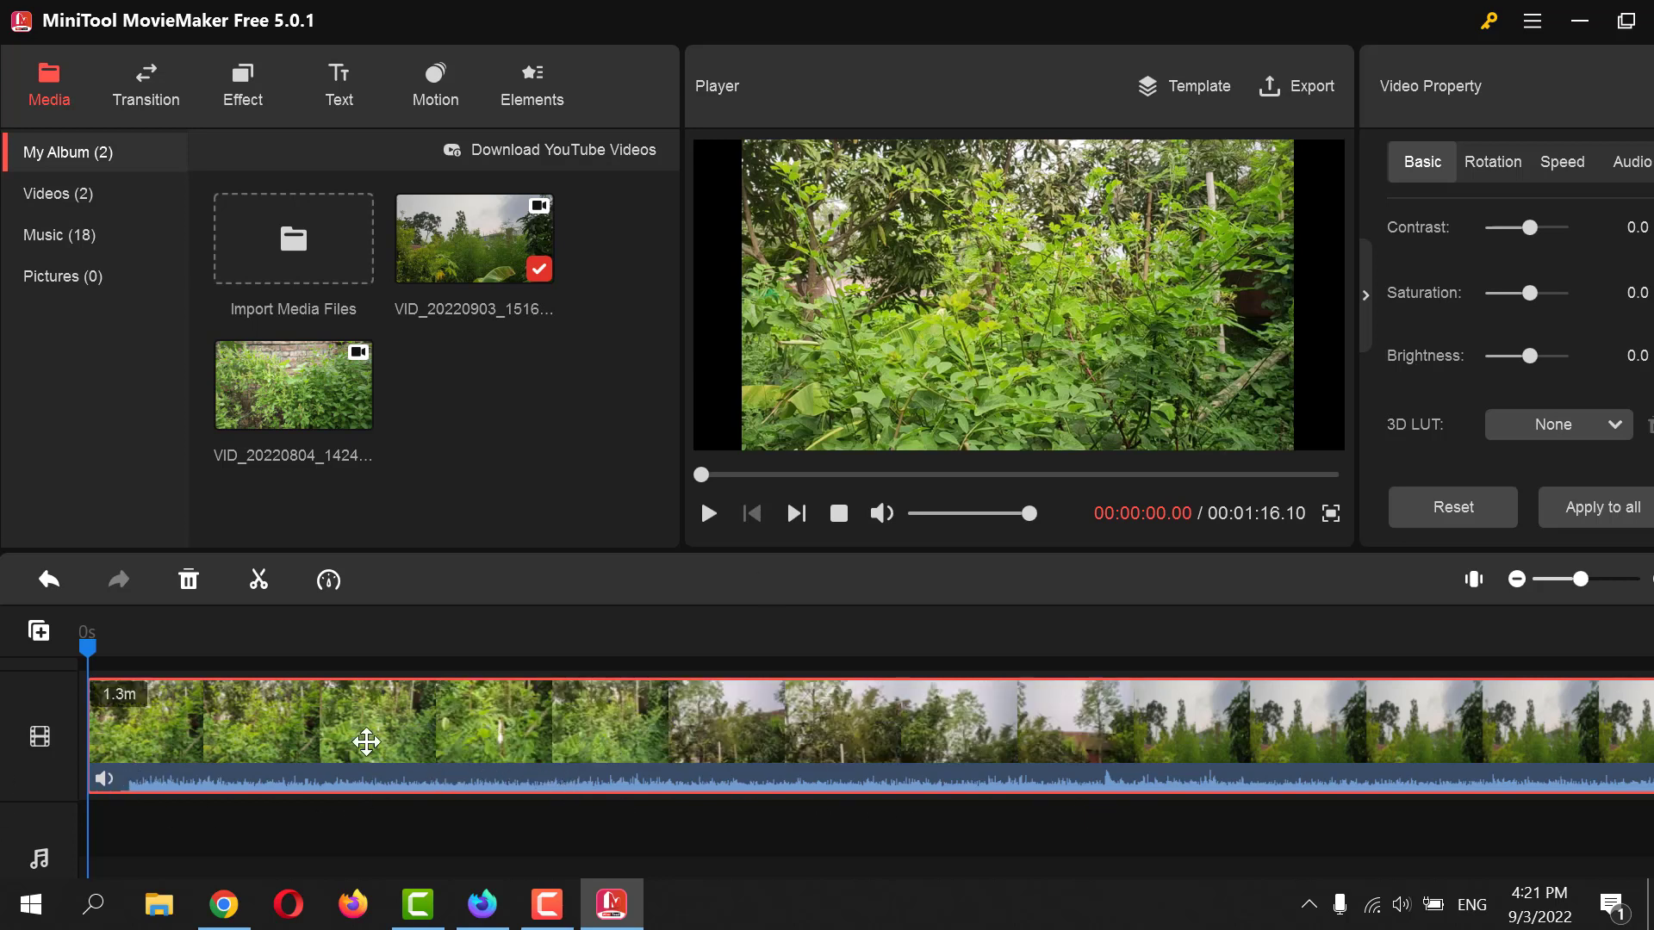
{"action": "left_click", "coordinate": [104, 781]}
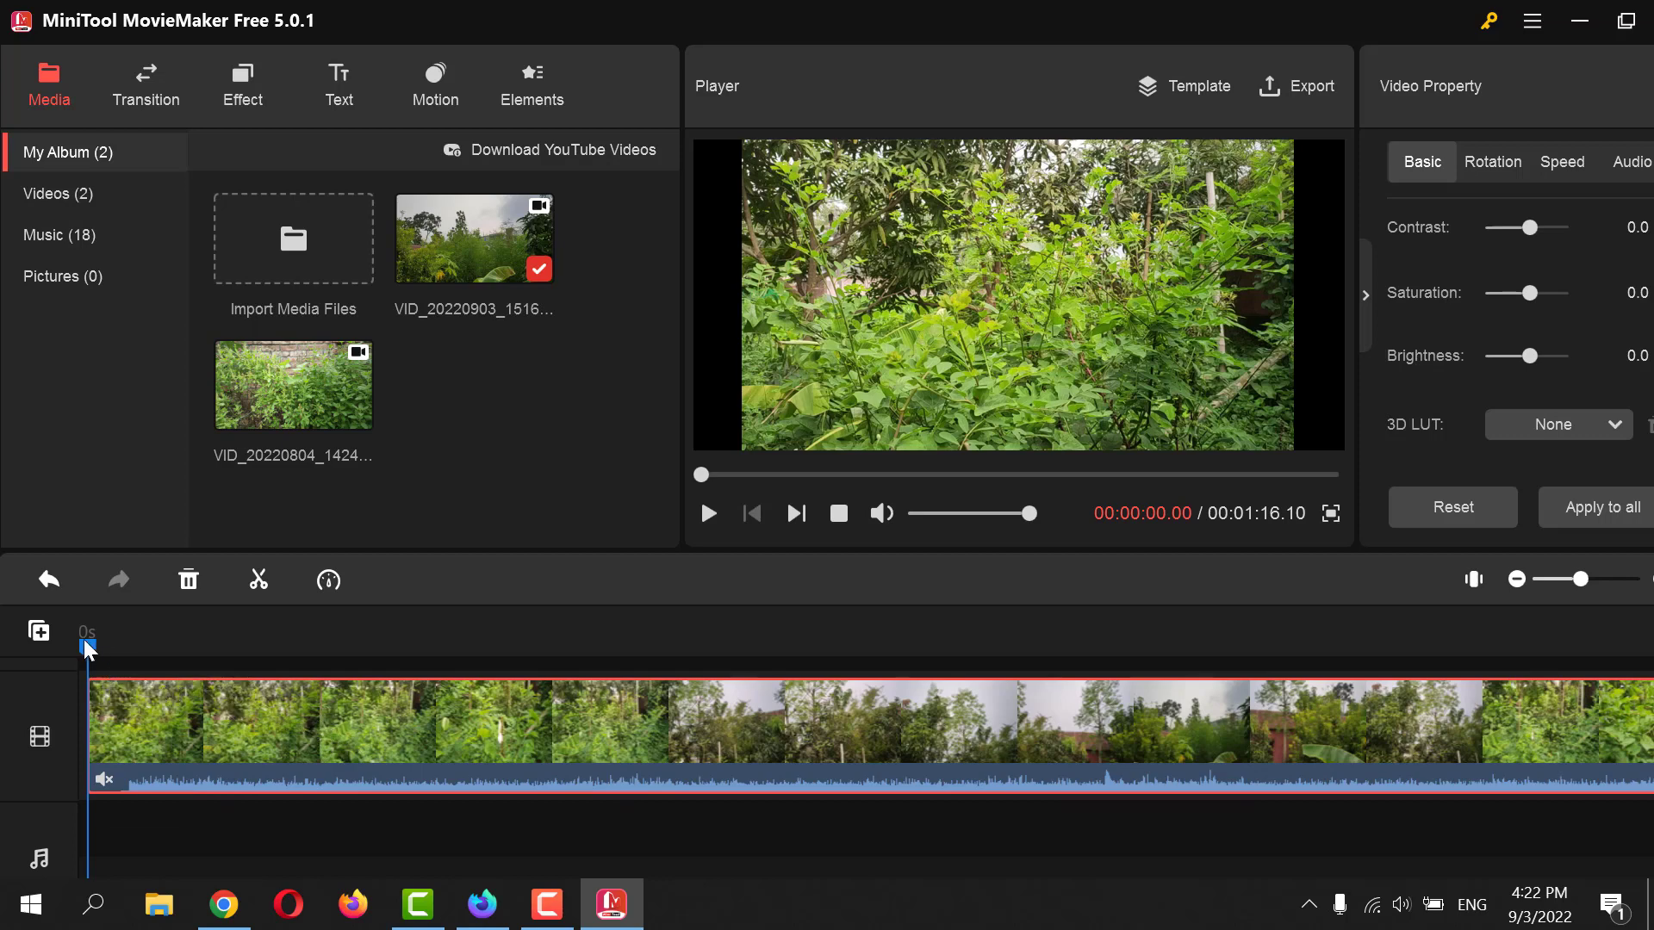
- Split the timeline clip at about 00:00:01.12 and delete the short opening piece
{"action": "left_click_drag", "start_coordinate": [86, 652], "coordinate": [130, 682]}
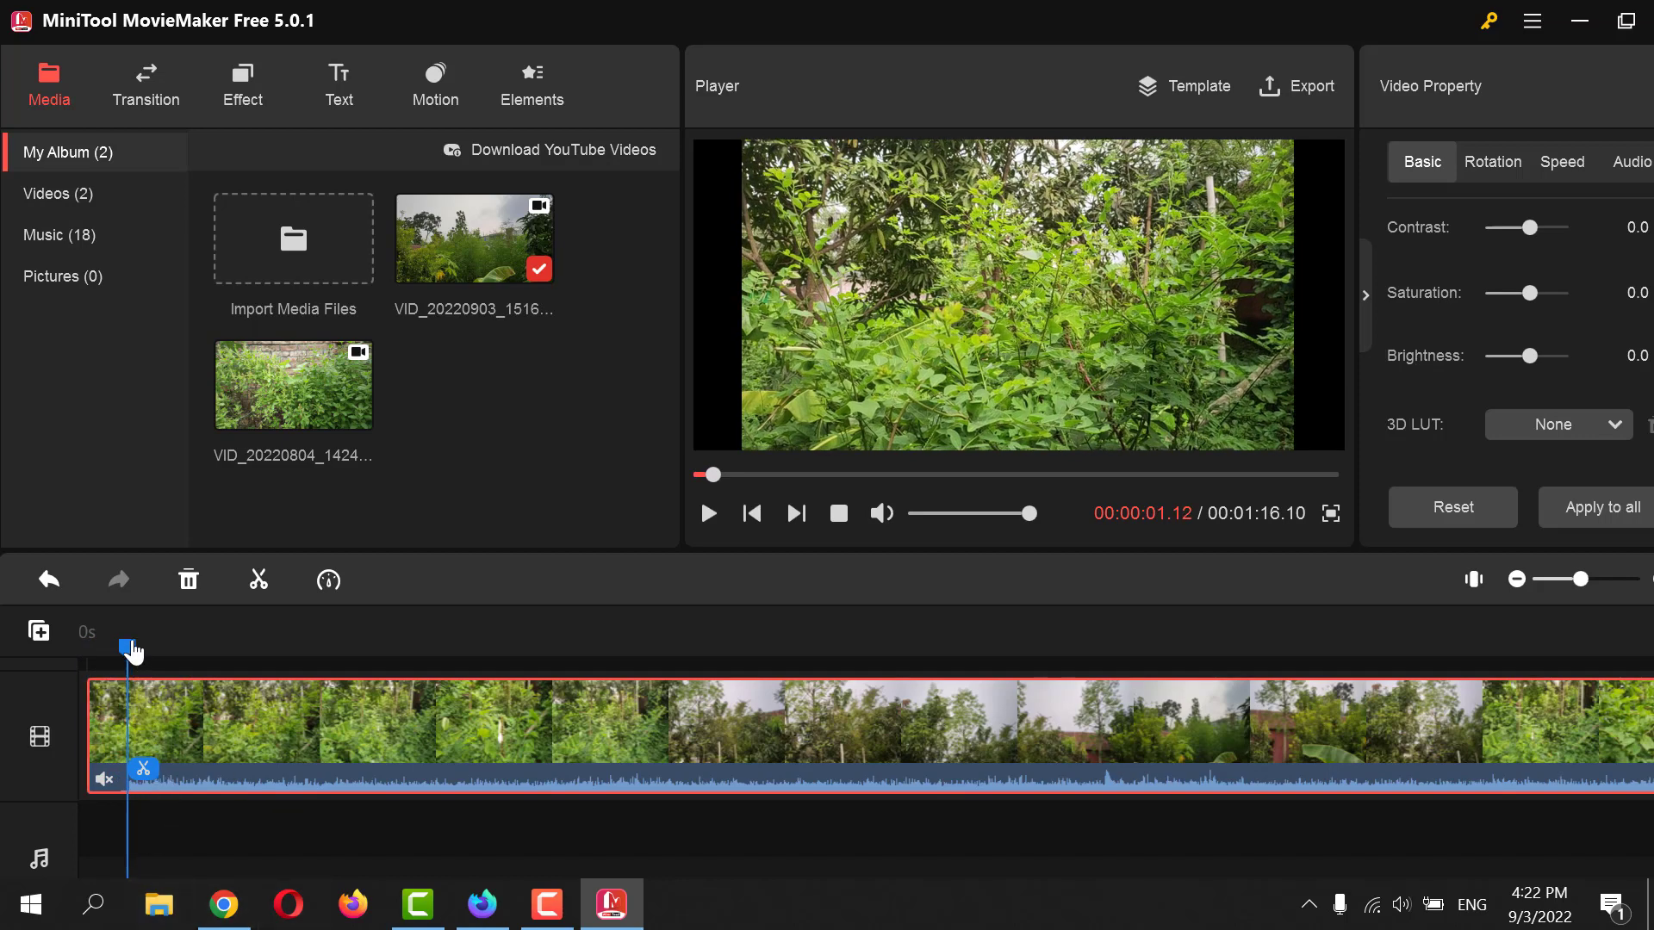
{"action": "left_click", "coordinate": [144, 769]}
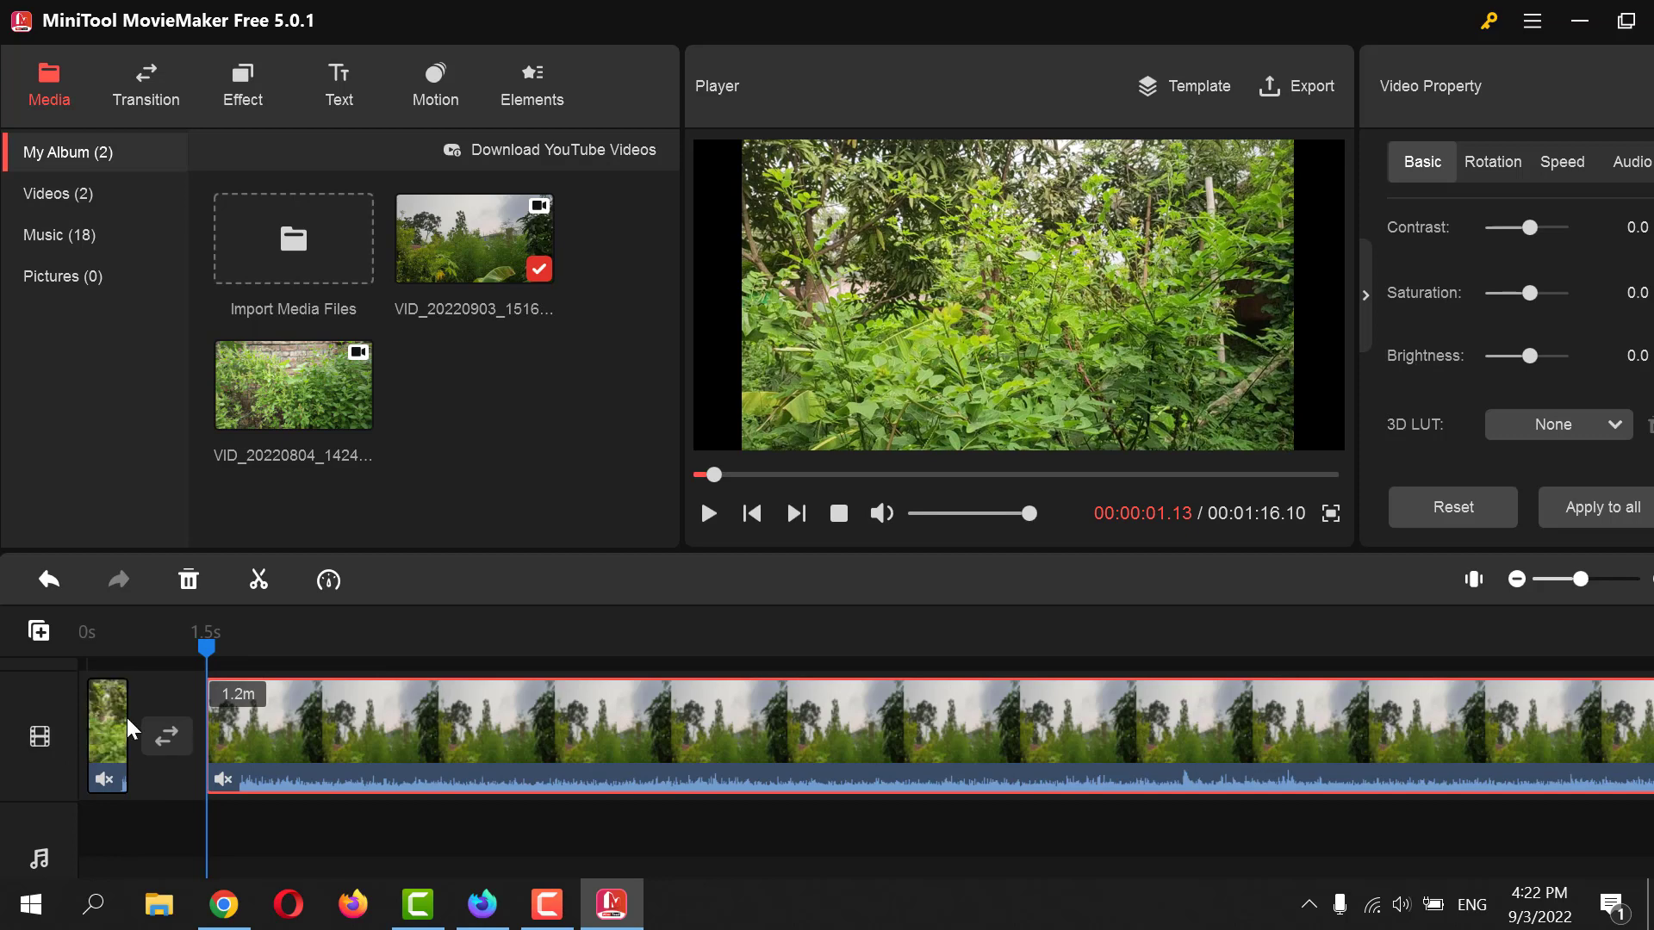
{"action": "left_click", "coordinate": [115, 736]}
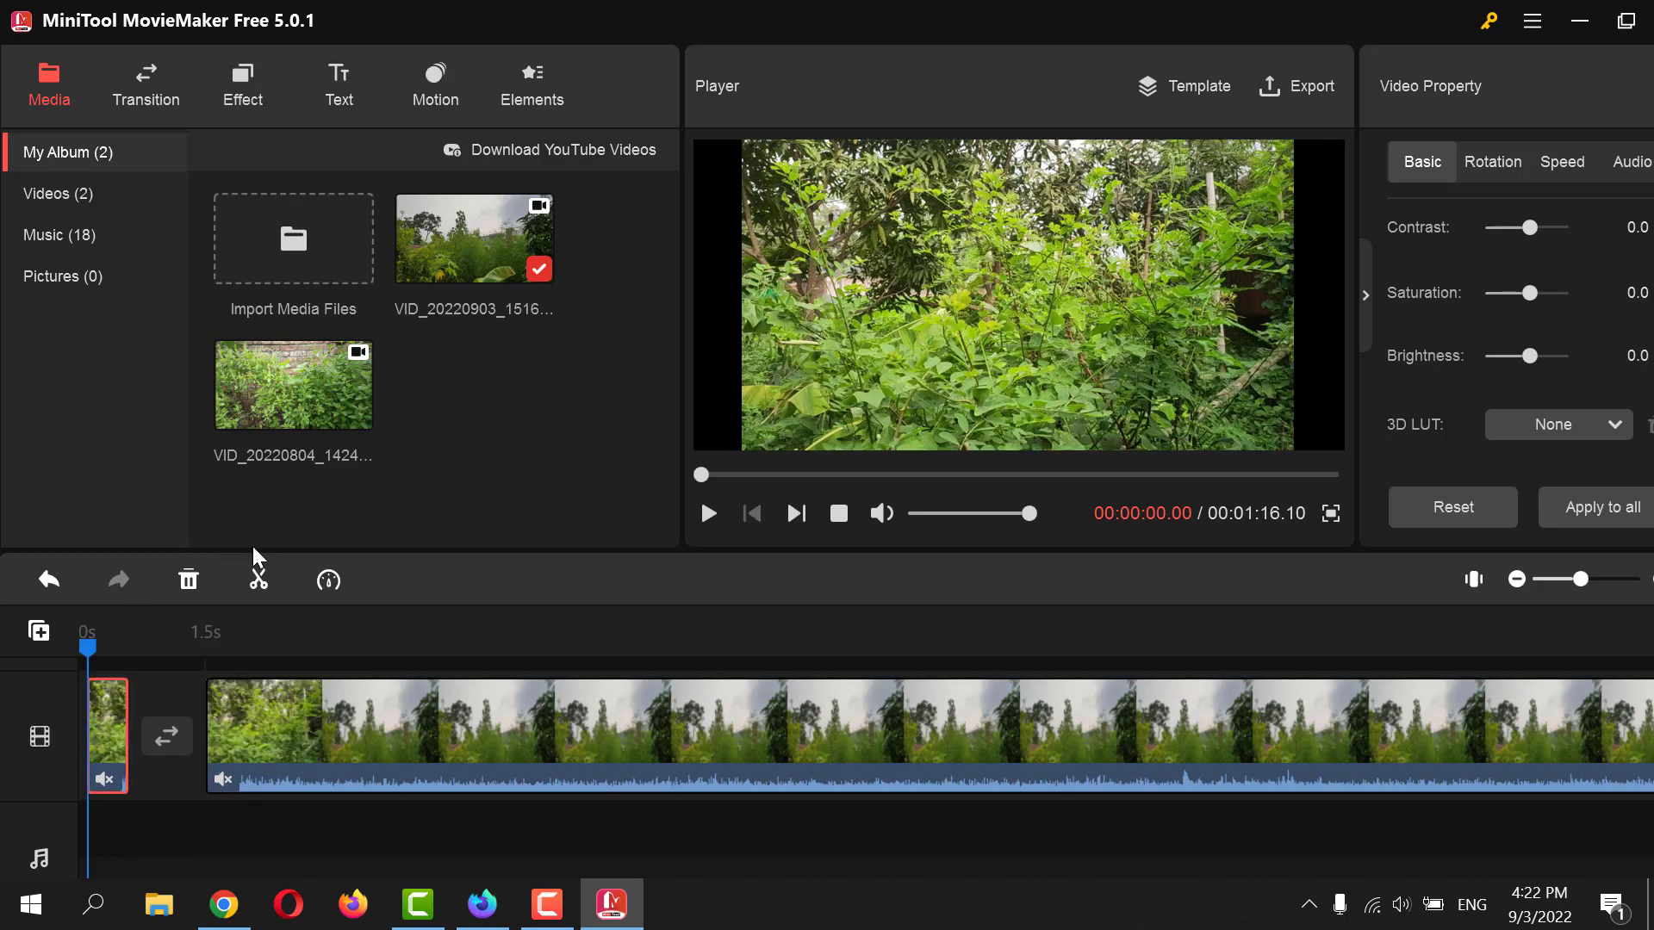
{"action": "left_click", "coordinate": [191, 581]}
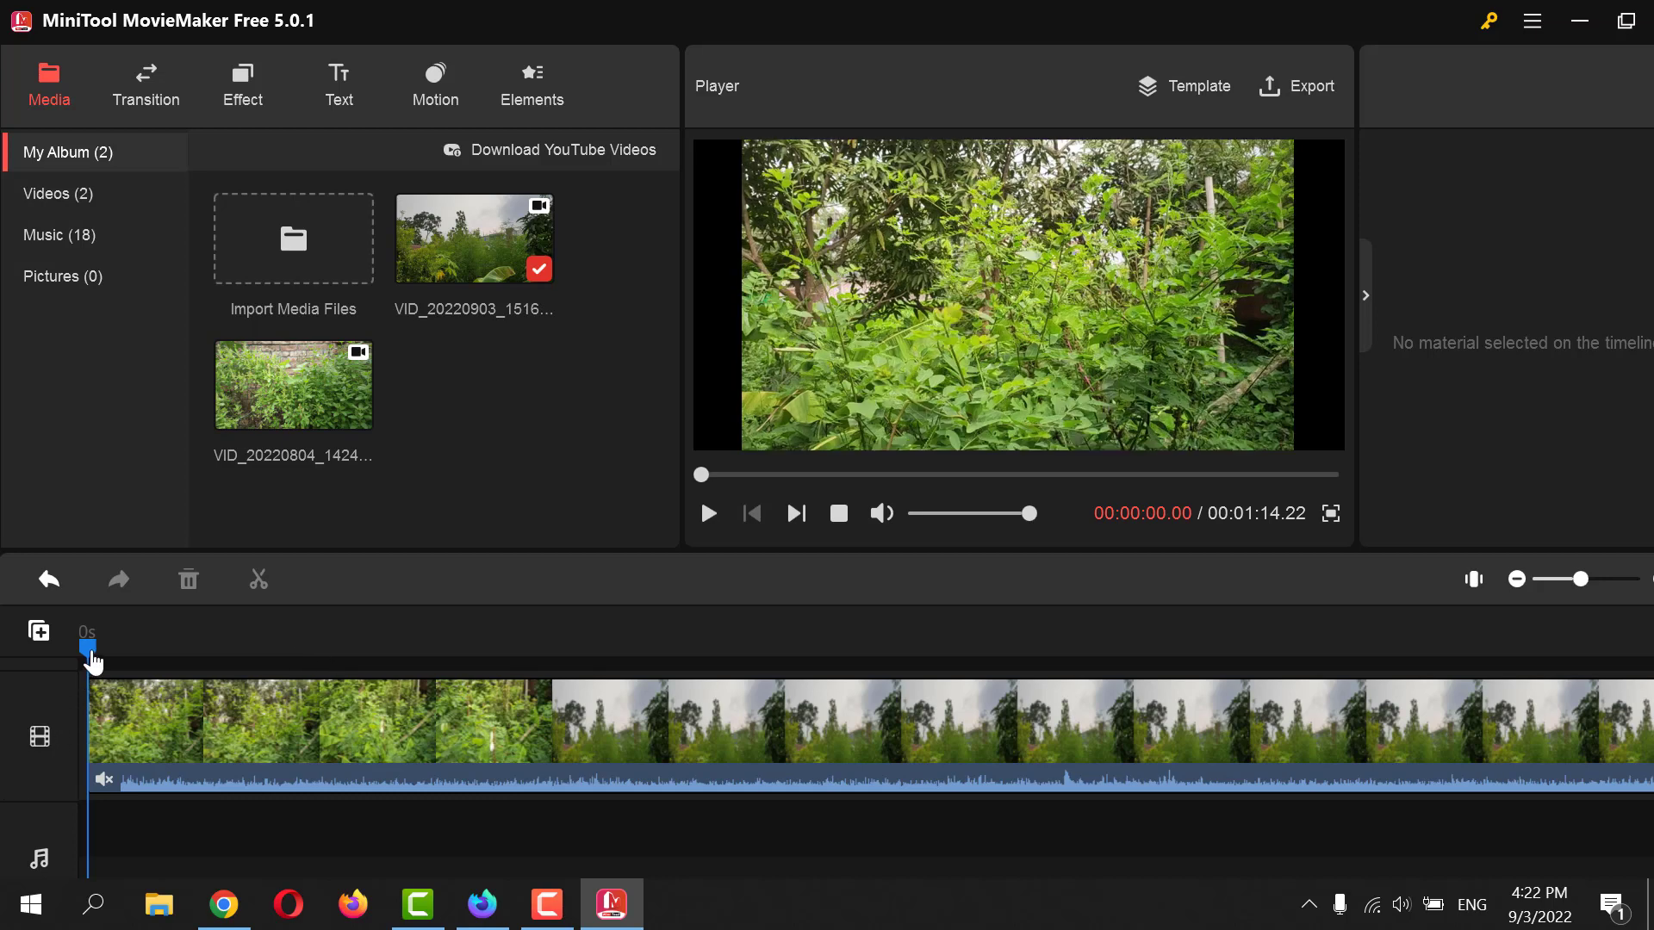
- Turn the player volume down to zero, split the clip at about 00:01:12.16 and delete the short ending piece
{"action": "left_click_drag", "start_coordinate": [92, 663], "coordinate": [1566, 801]}
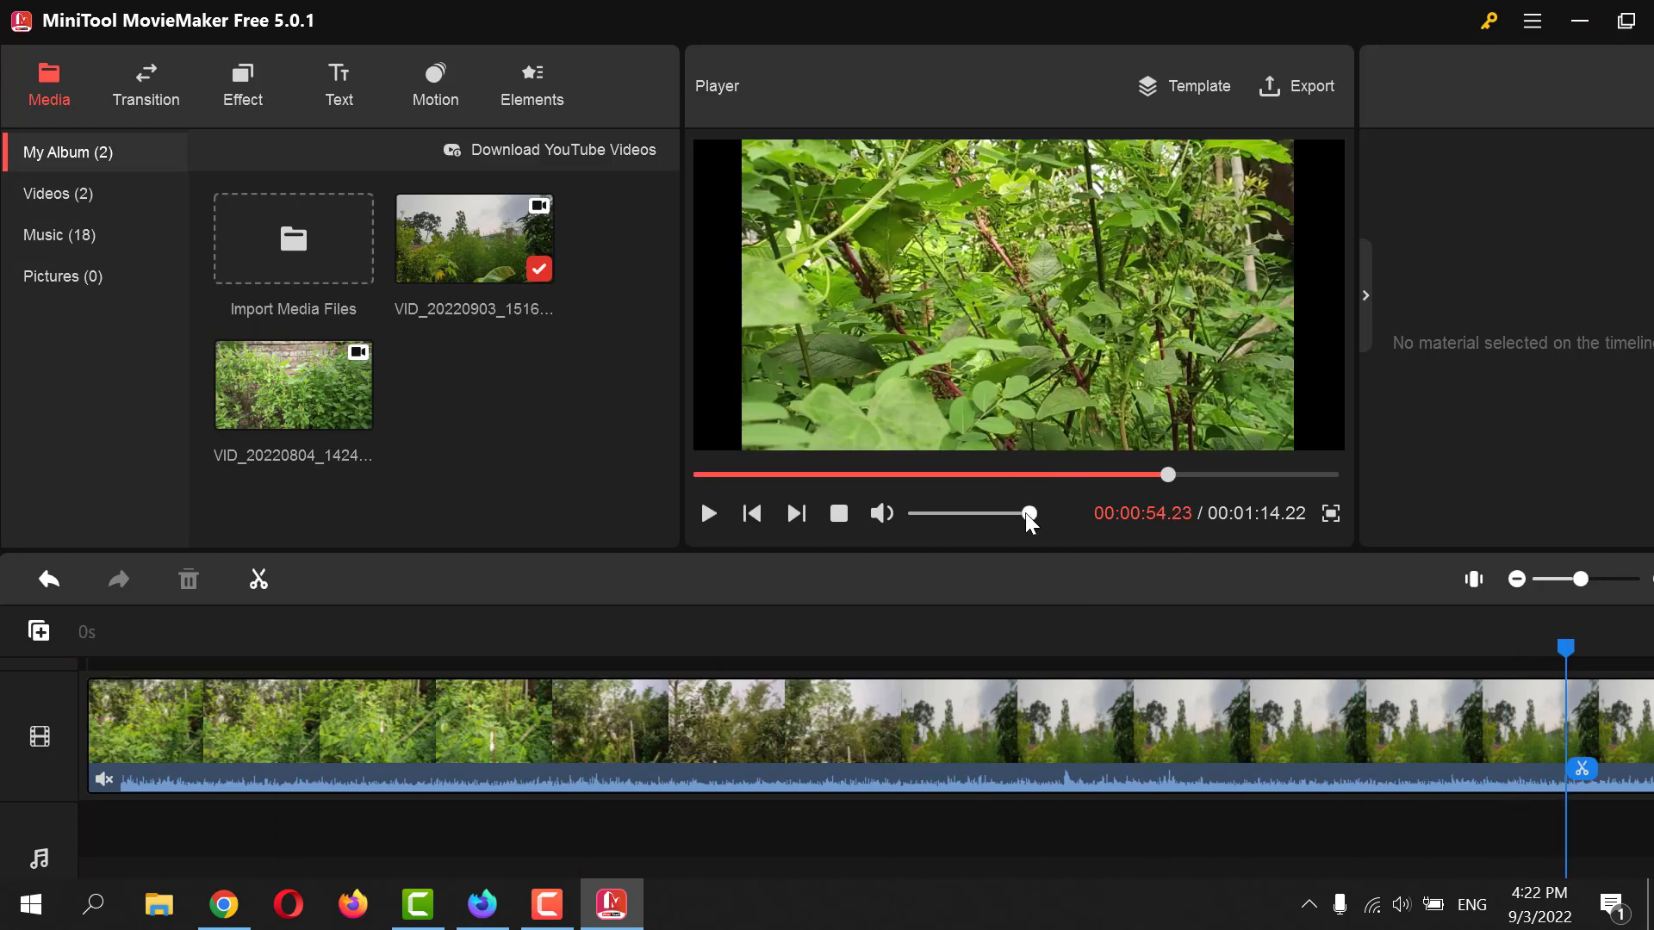
{"action": "left_click_drag", "start_coordinate": [1029, 513], "coordinate": [915, 513]}
{"action": "left_click_drag", "start_coordinate": [1581, 579], "coordinate": [1554, 578]}
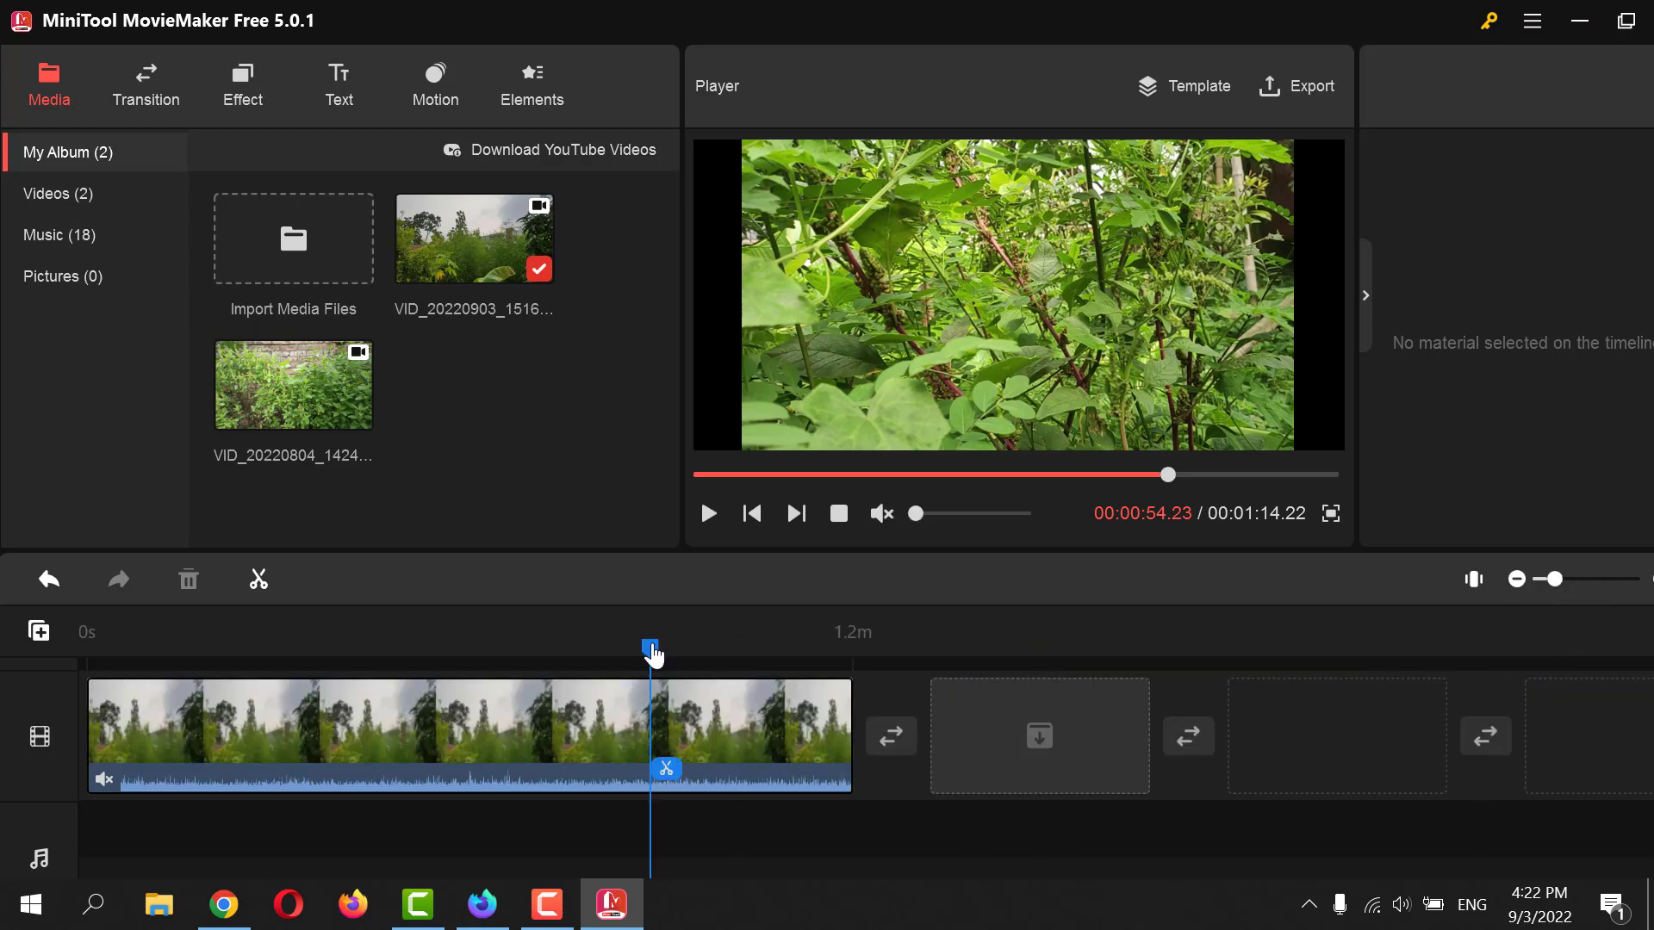
{"action": "left_click_drag", "start_coordinate": [652, 654], "coordinate": [840, 750]}
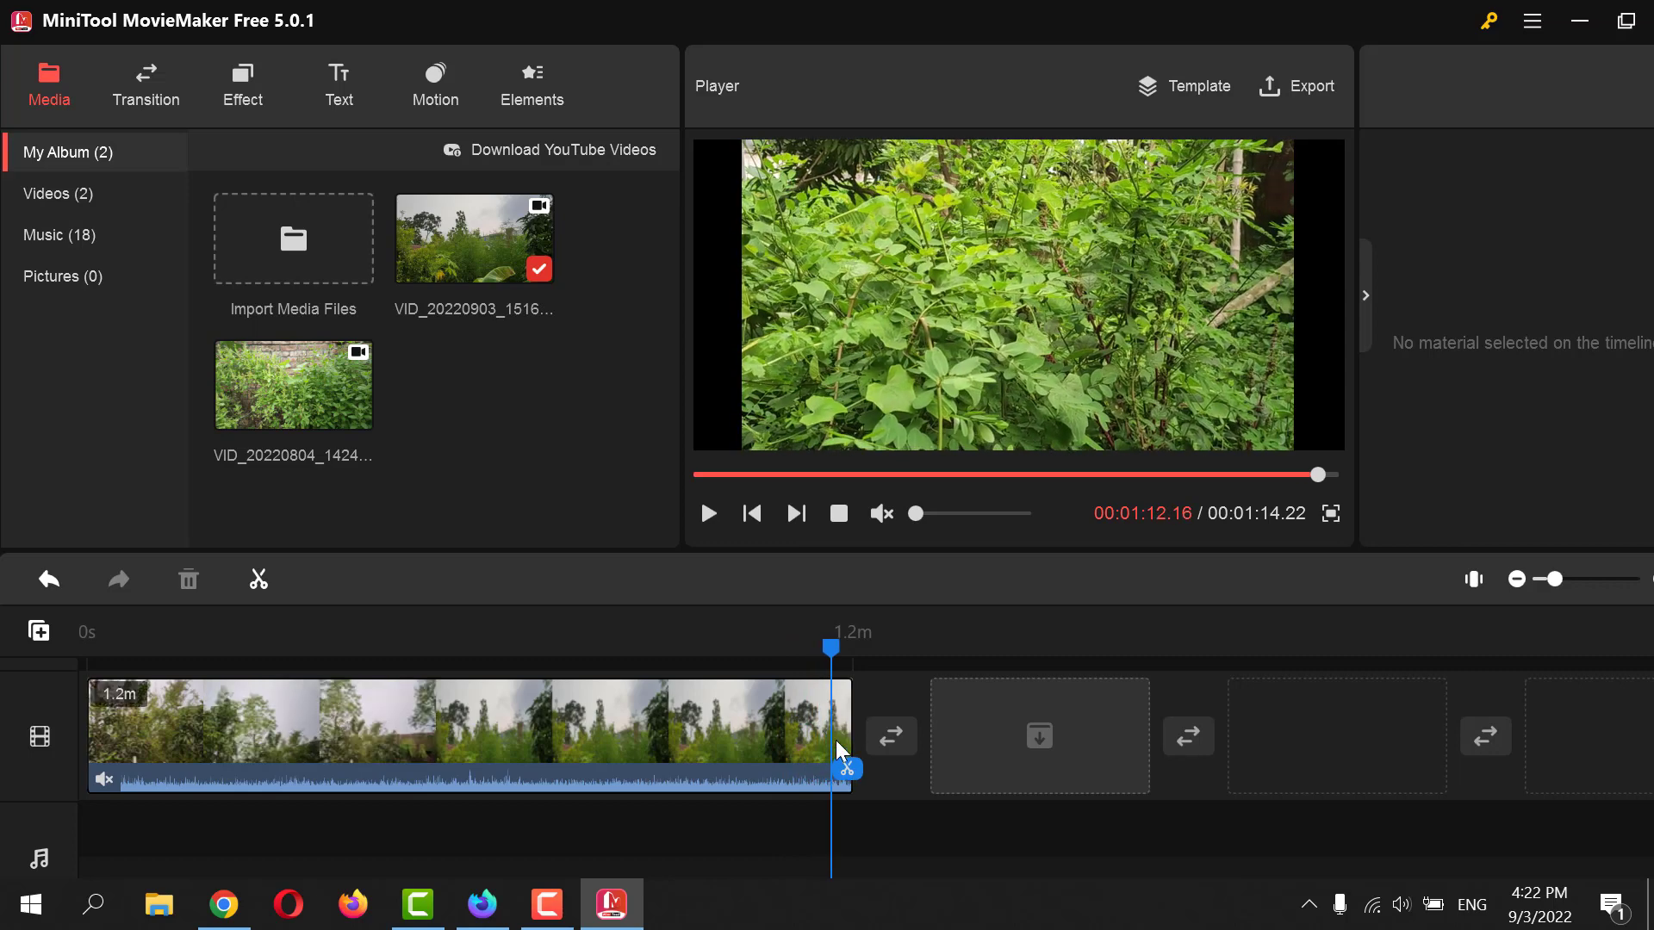
{"action": "left_click", "coordinate": [848, 769]}
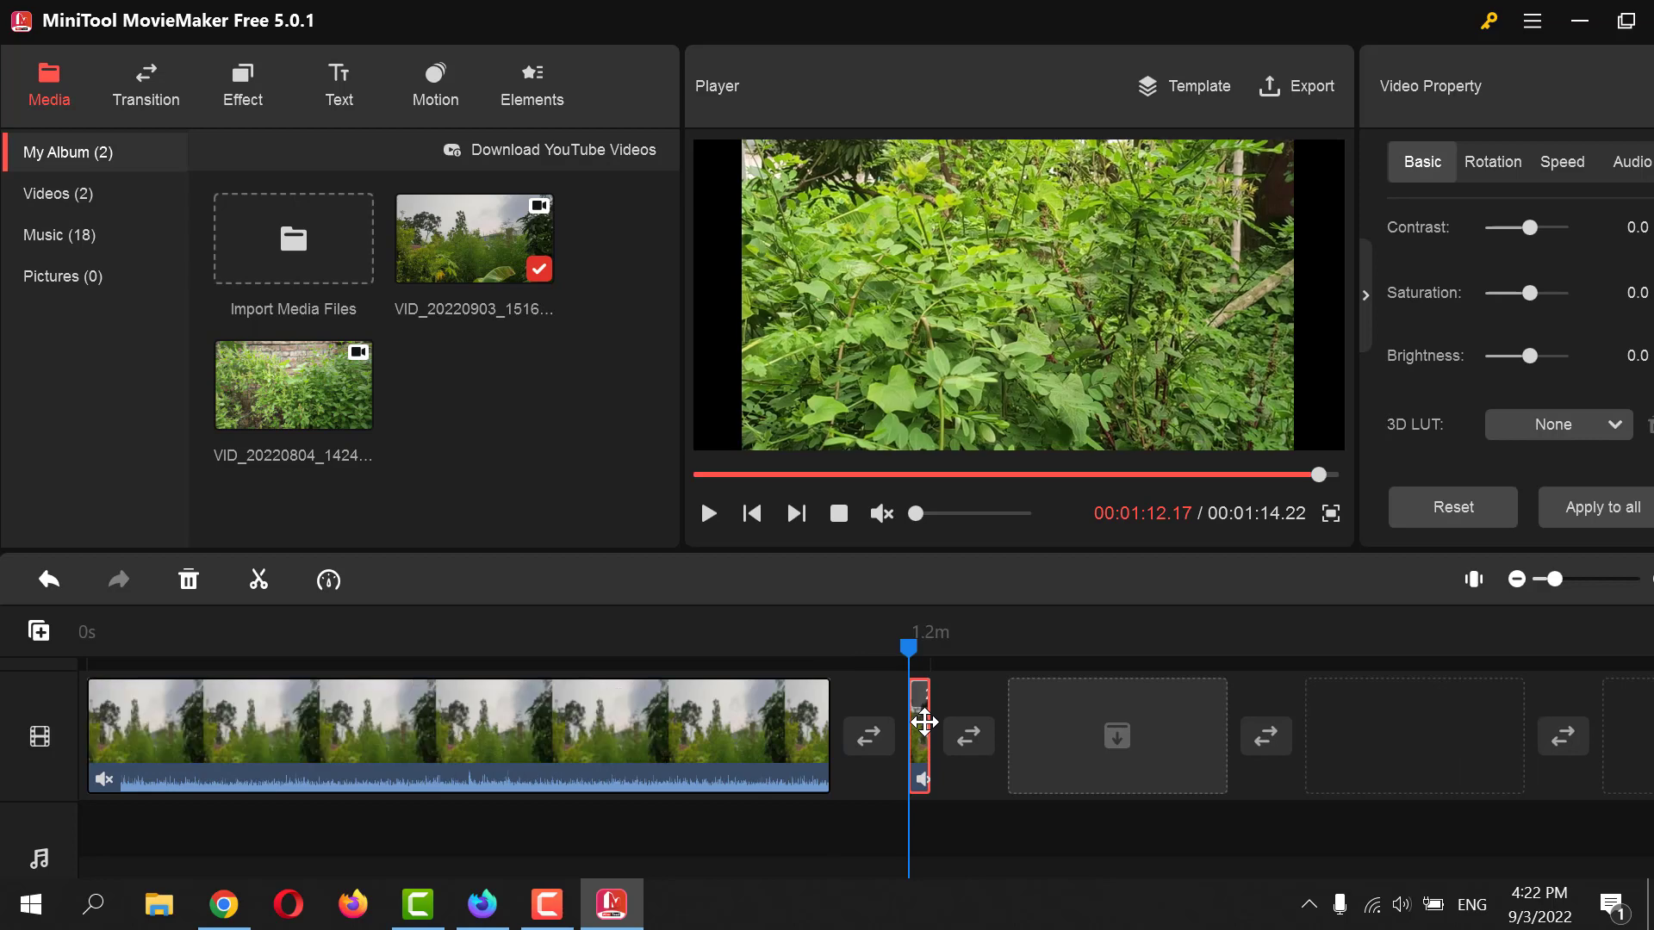
{"action": "key", "text": "Delete"}
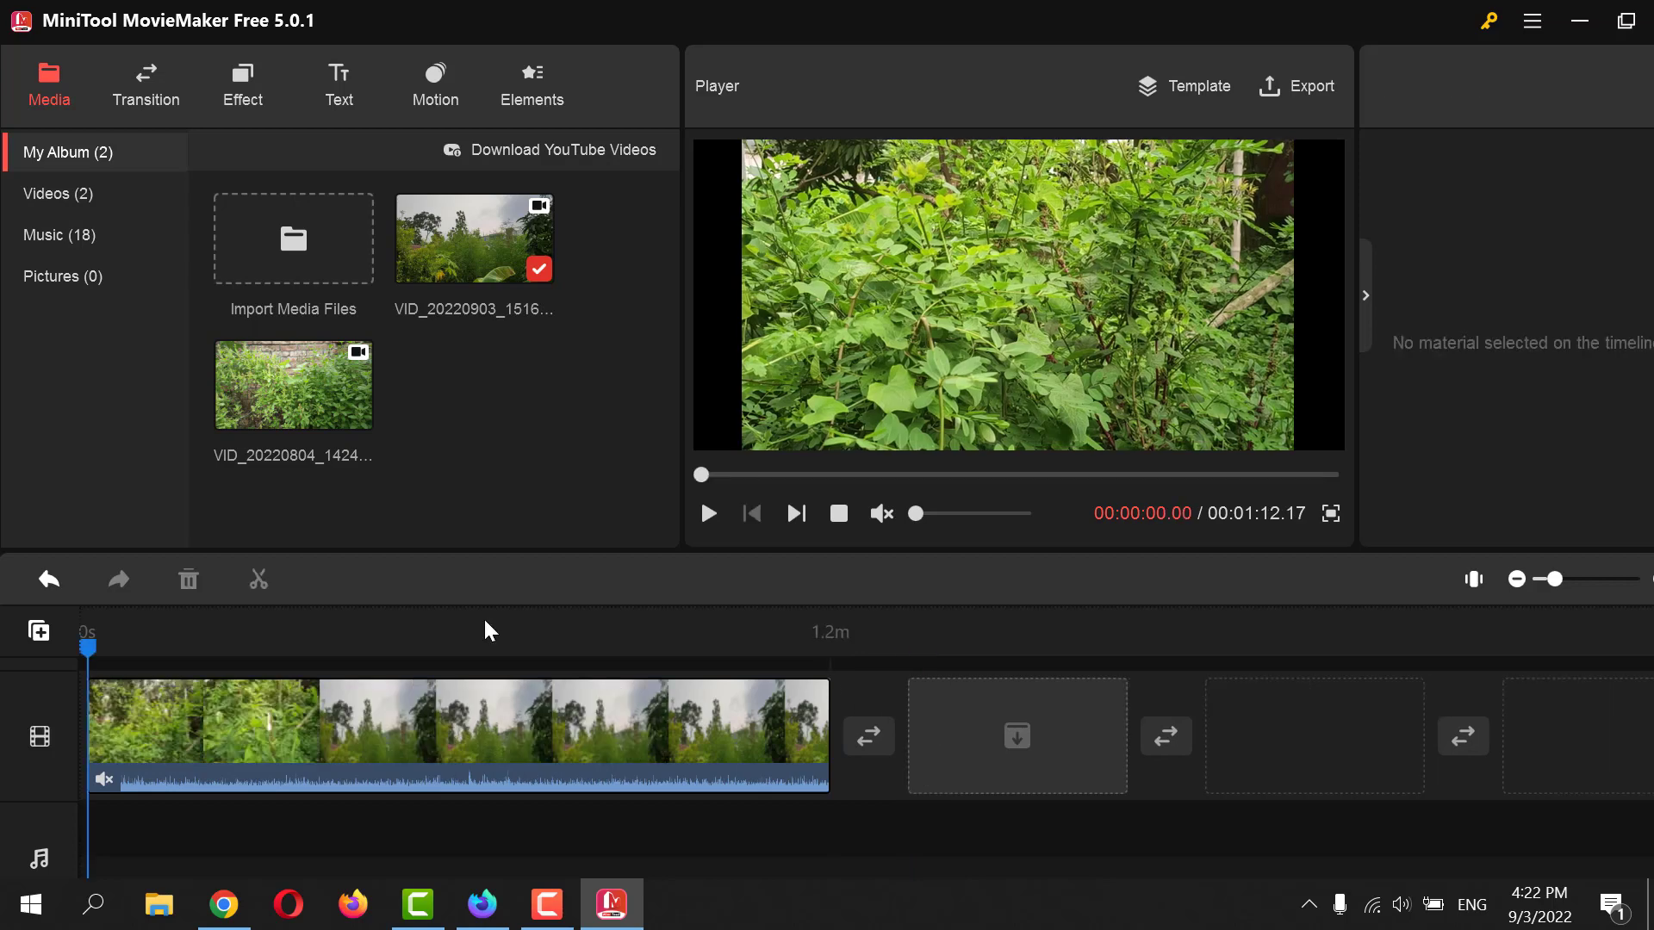
- Divide the trimmed clip into four segments by splitting it at about 9, 25 and 46 seconds
{"action": "left_click_drag", "start_coordinate": [94, 663], "coordinate": [49, 828]}
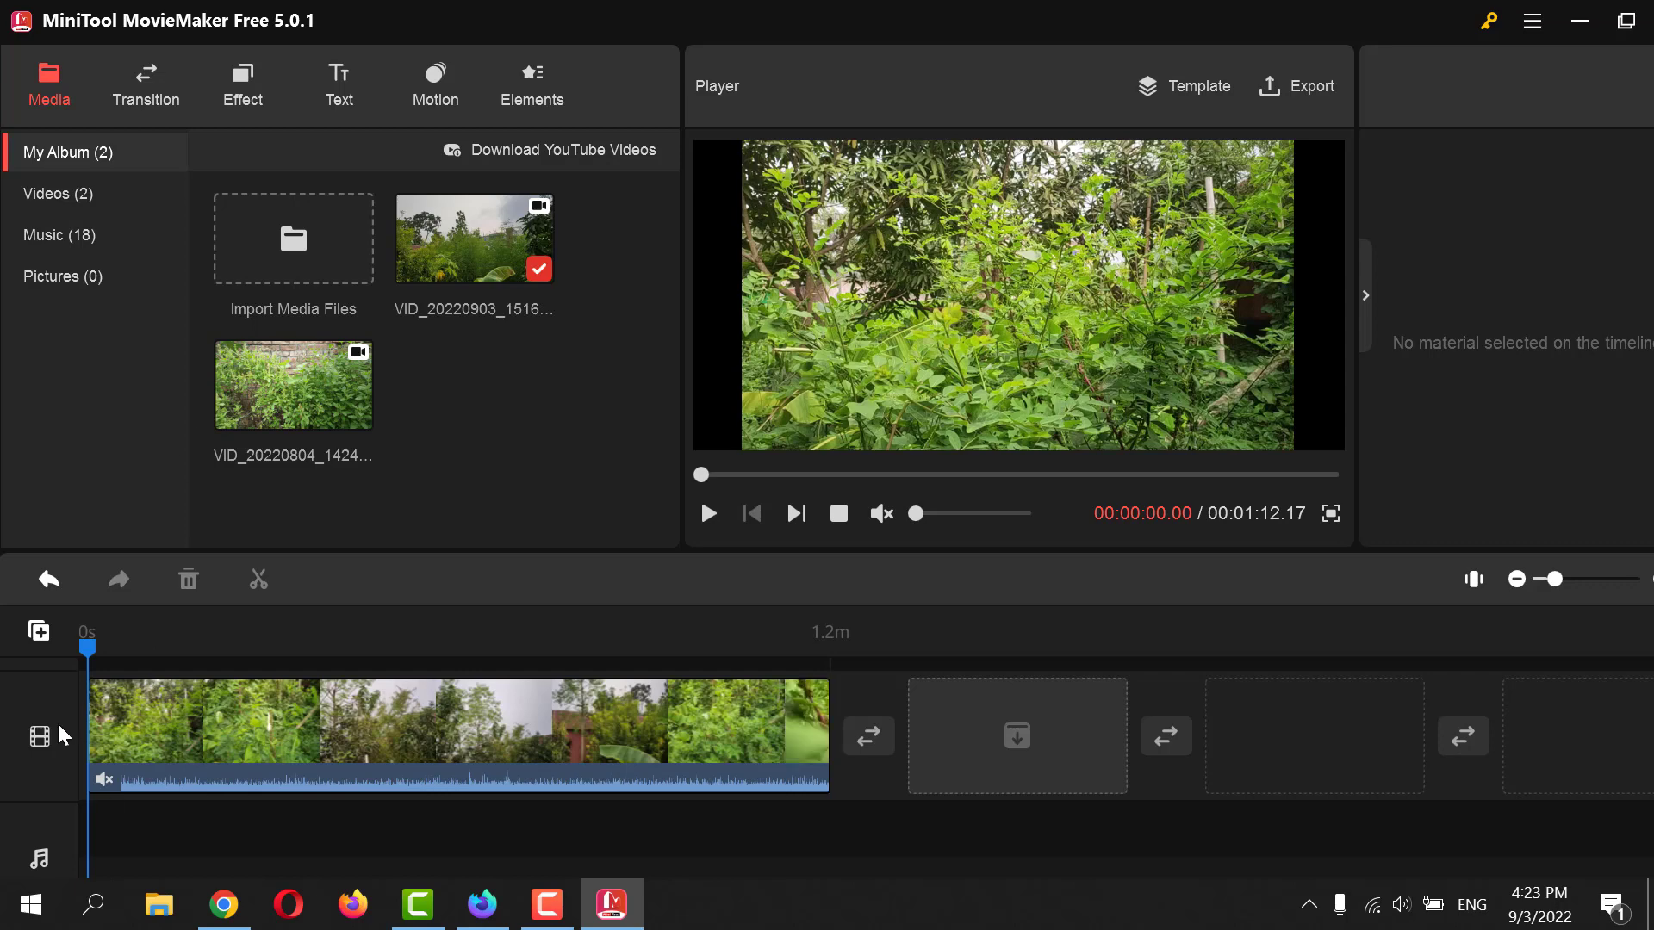
{"action": "left_click_drag", "start_coordinate": [92, 670], "coordinate": [181, 670]}
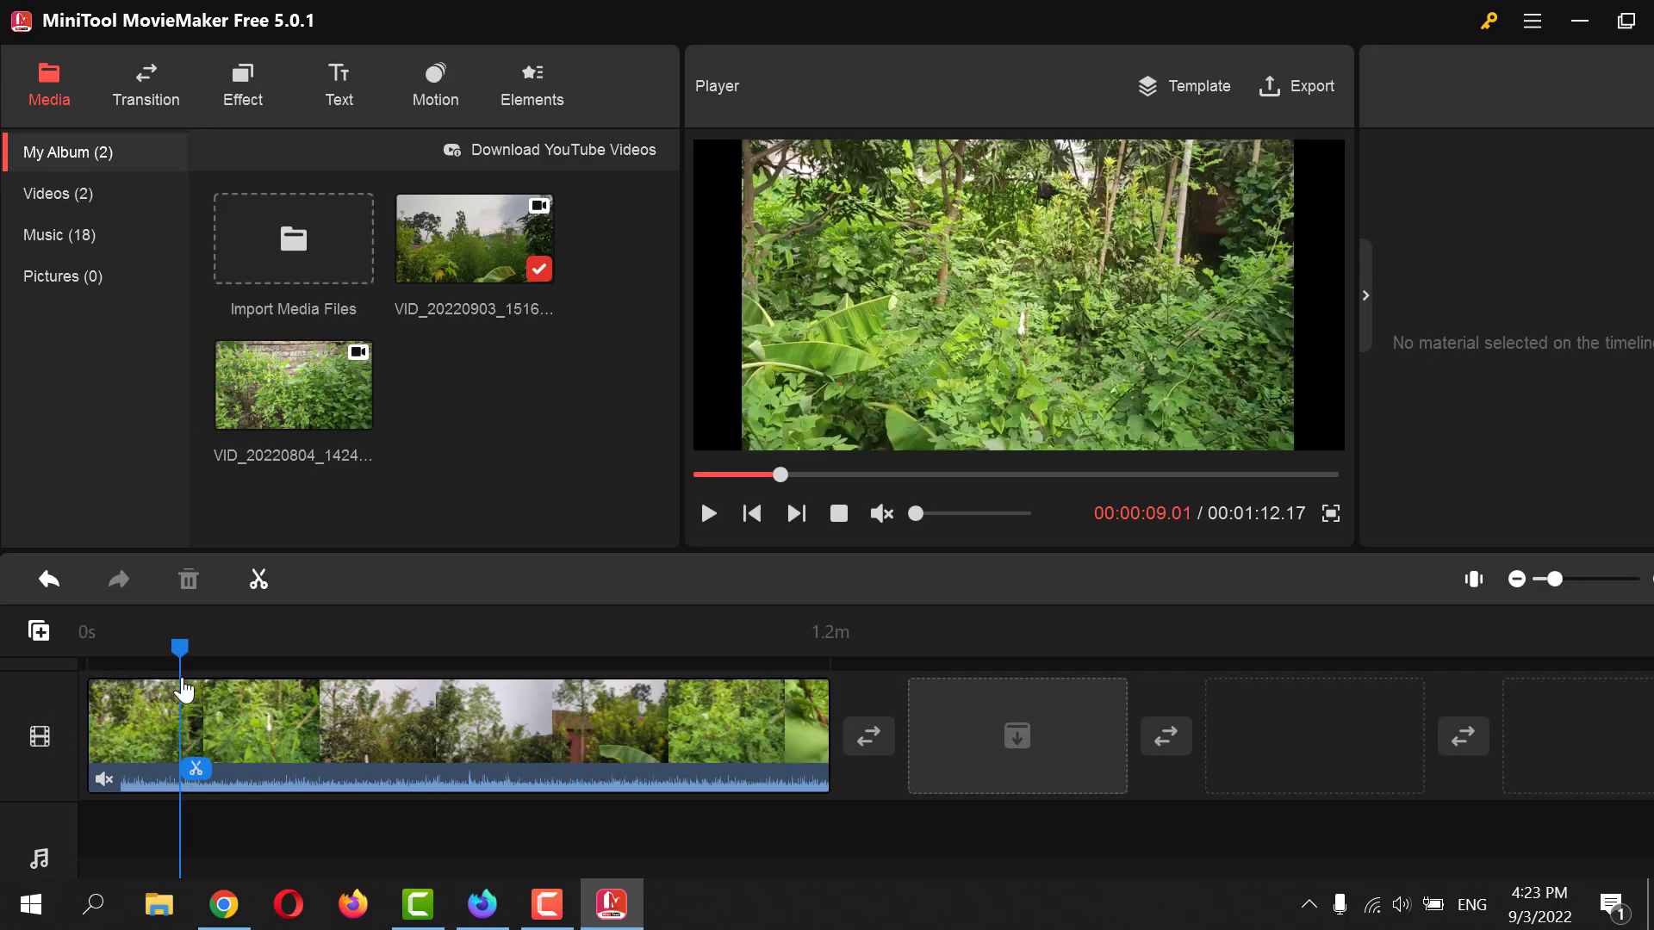
{"action": "left_click", "coordinate": [196, 768]}
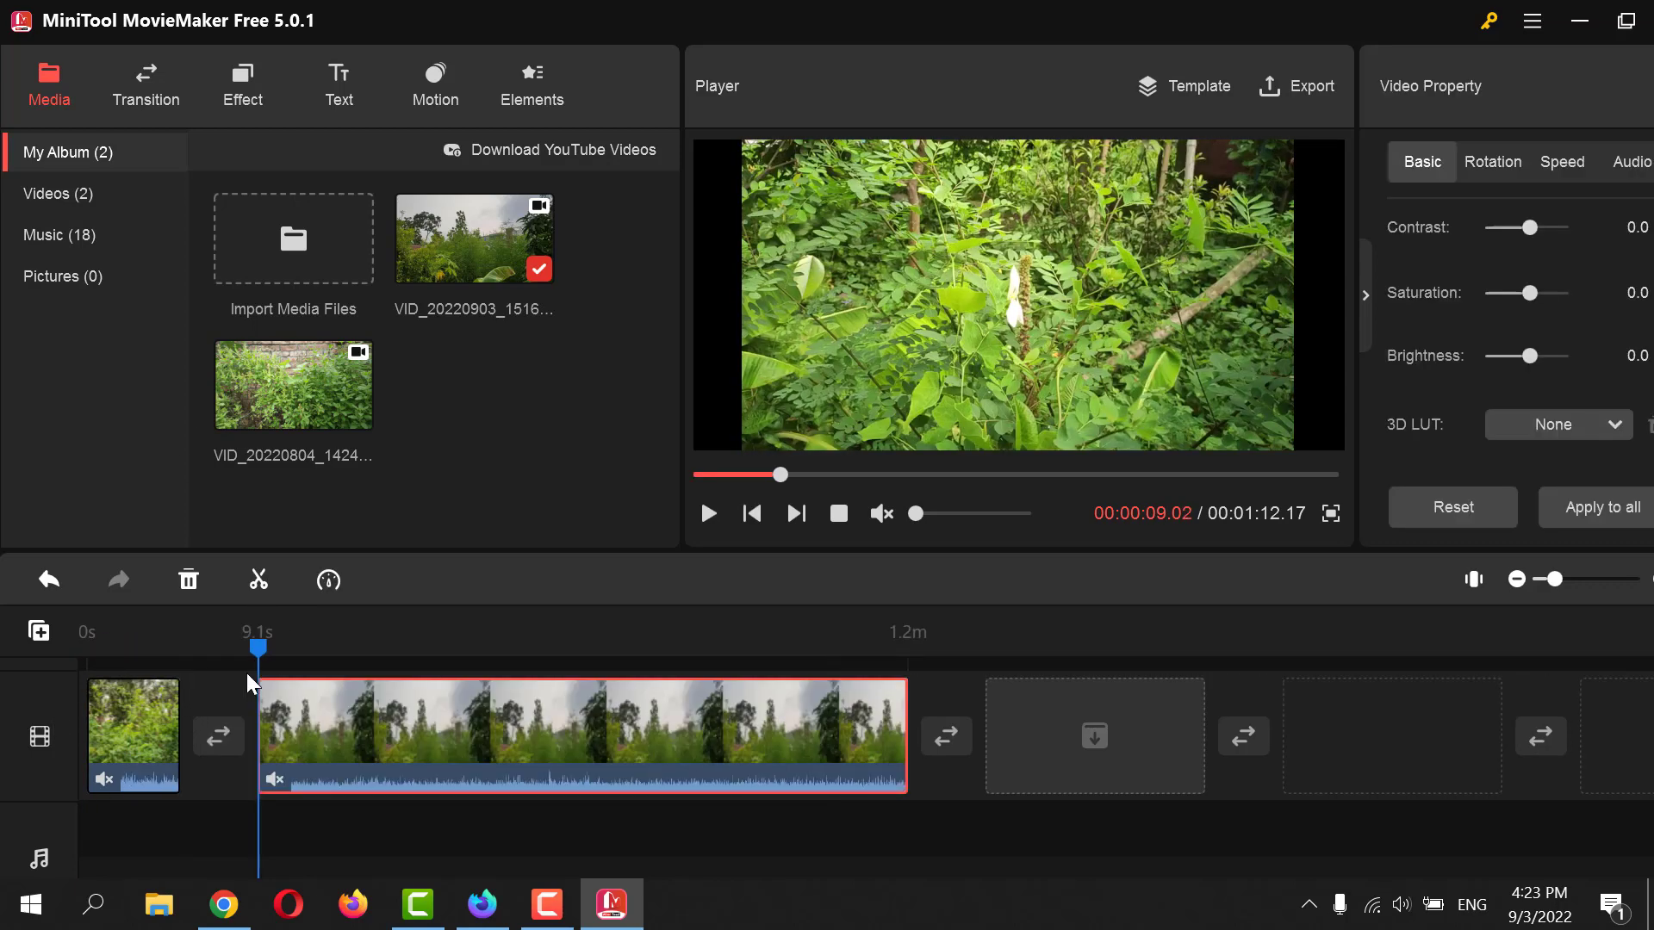
{"action": "left_click_drag", "start_coordinate": [261, 671], "coordinate": [433, 777]}
{"action": "left_click", "coordinate": [436, 772]}
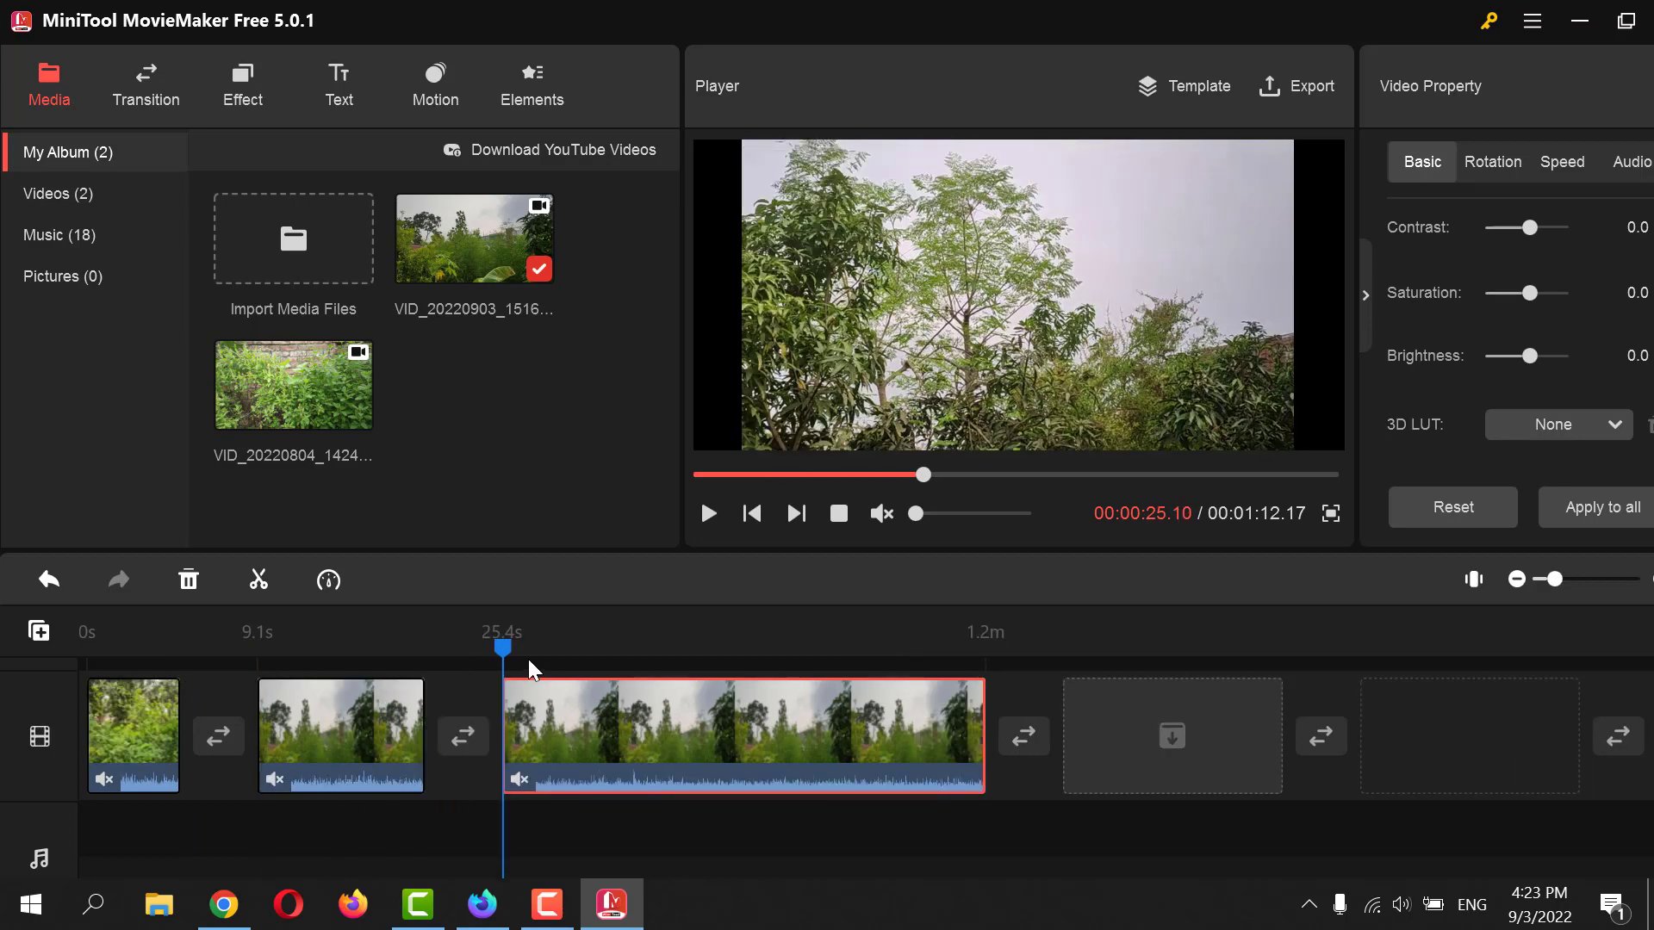
{"action": "left_click_drag", "start_coordinate": [507, 659], "coordinate": [721, 714]}
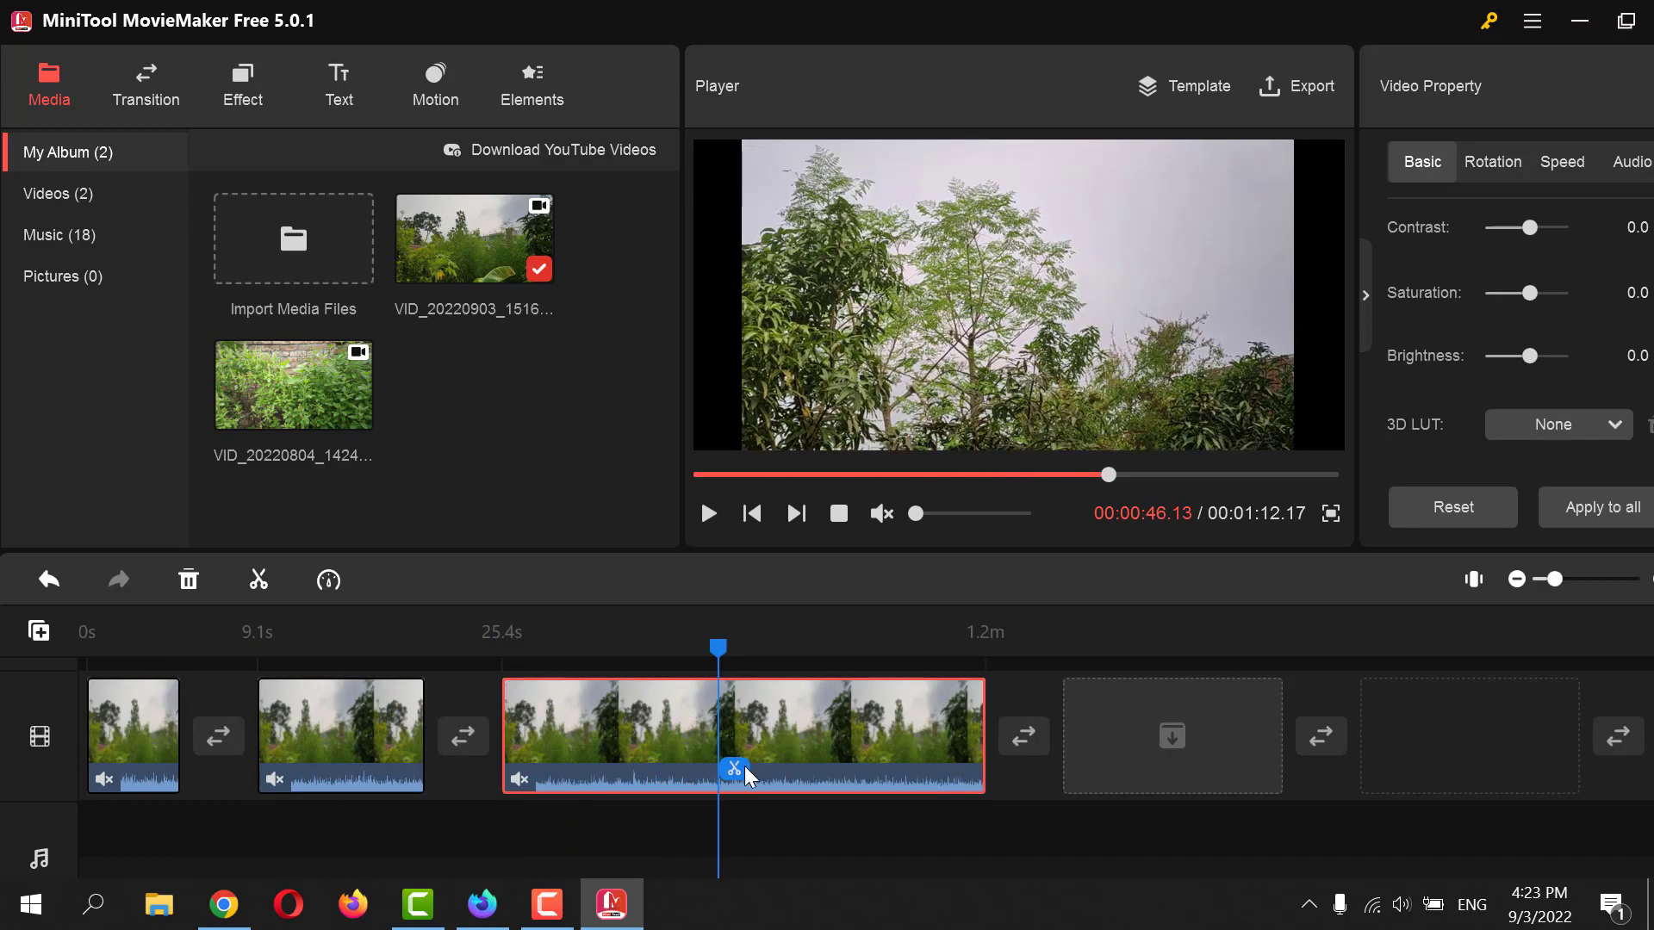
{"action": "left_click", "coordinate": [734, 769]}
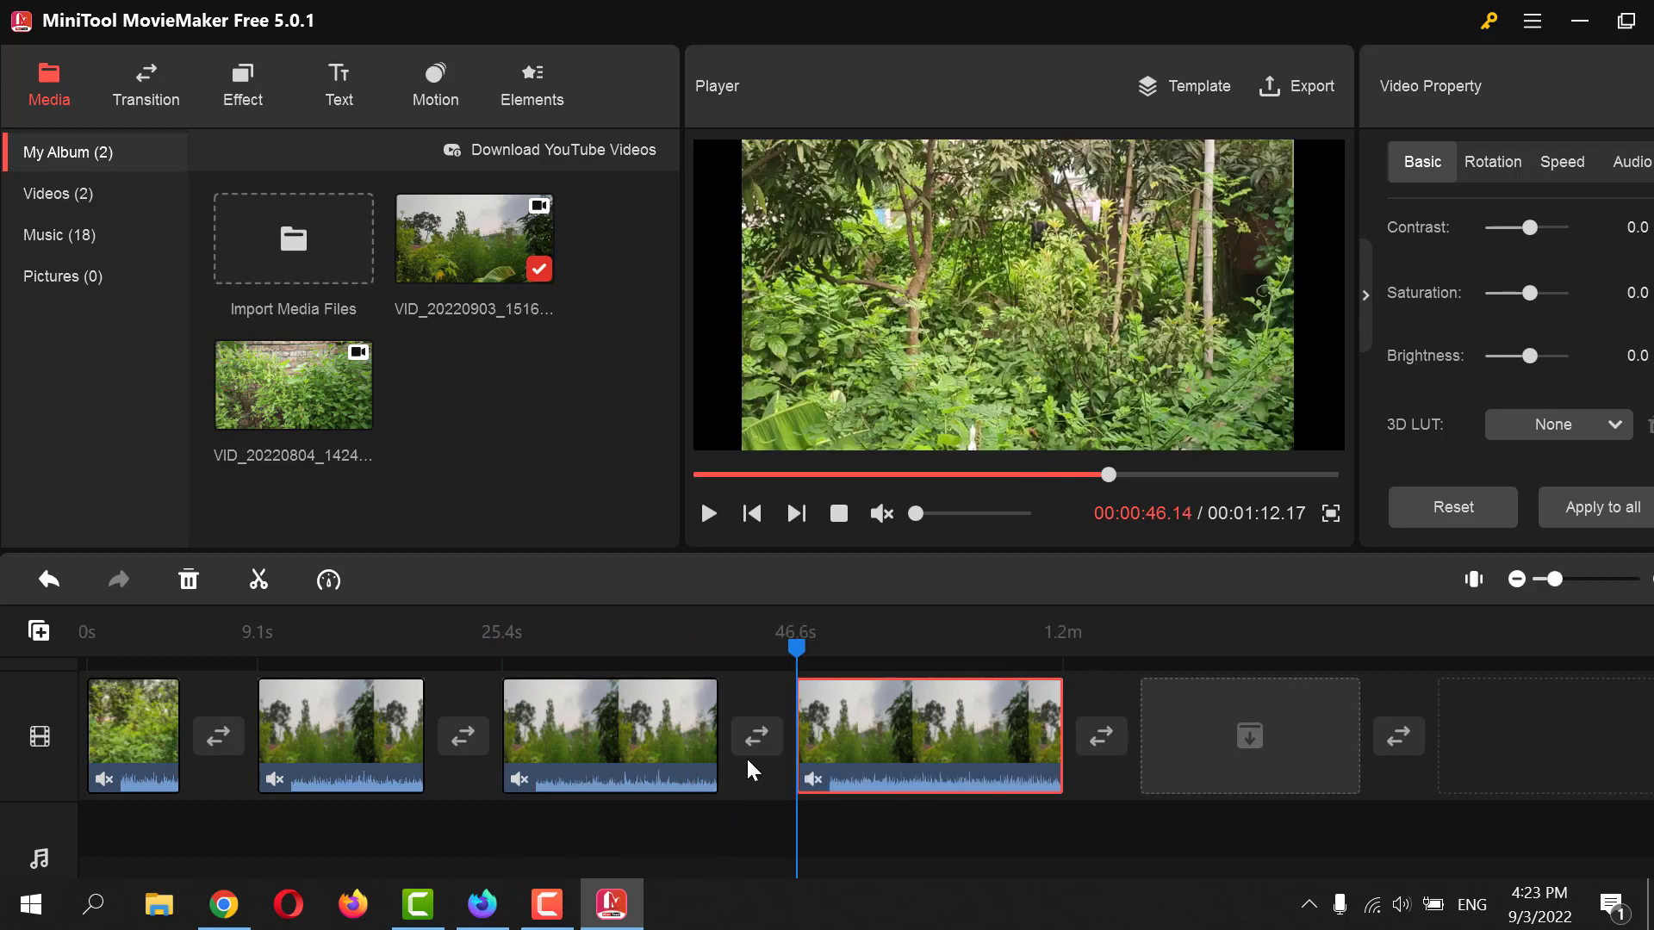
- Look through the transition library and apply the Beautify effect to the first segment on the timeline
{"action": "left_click", "coordinate": [117, 736]}
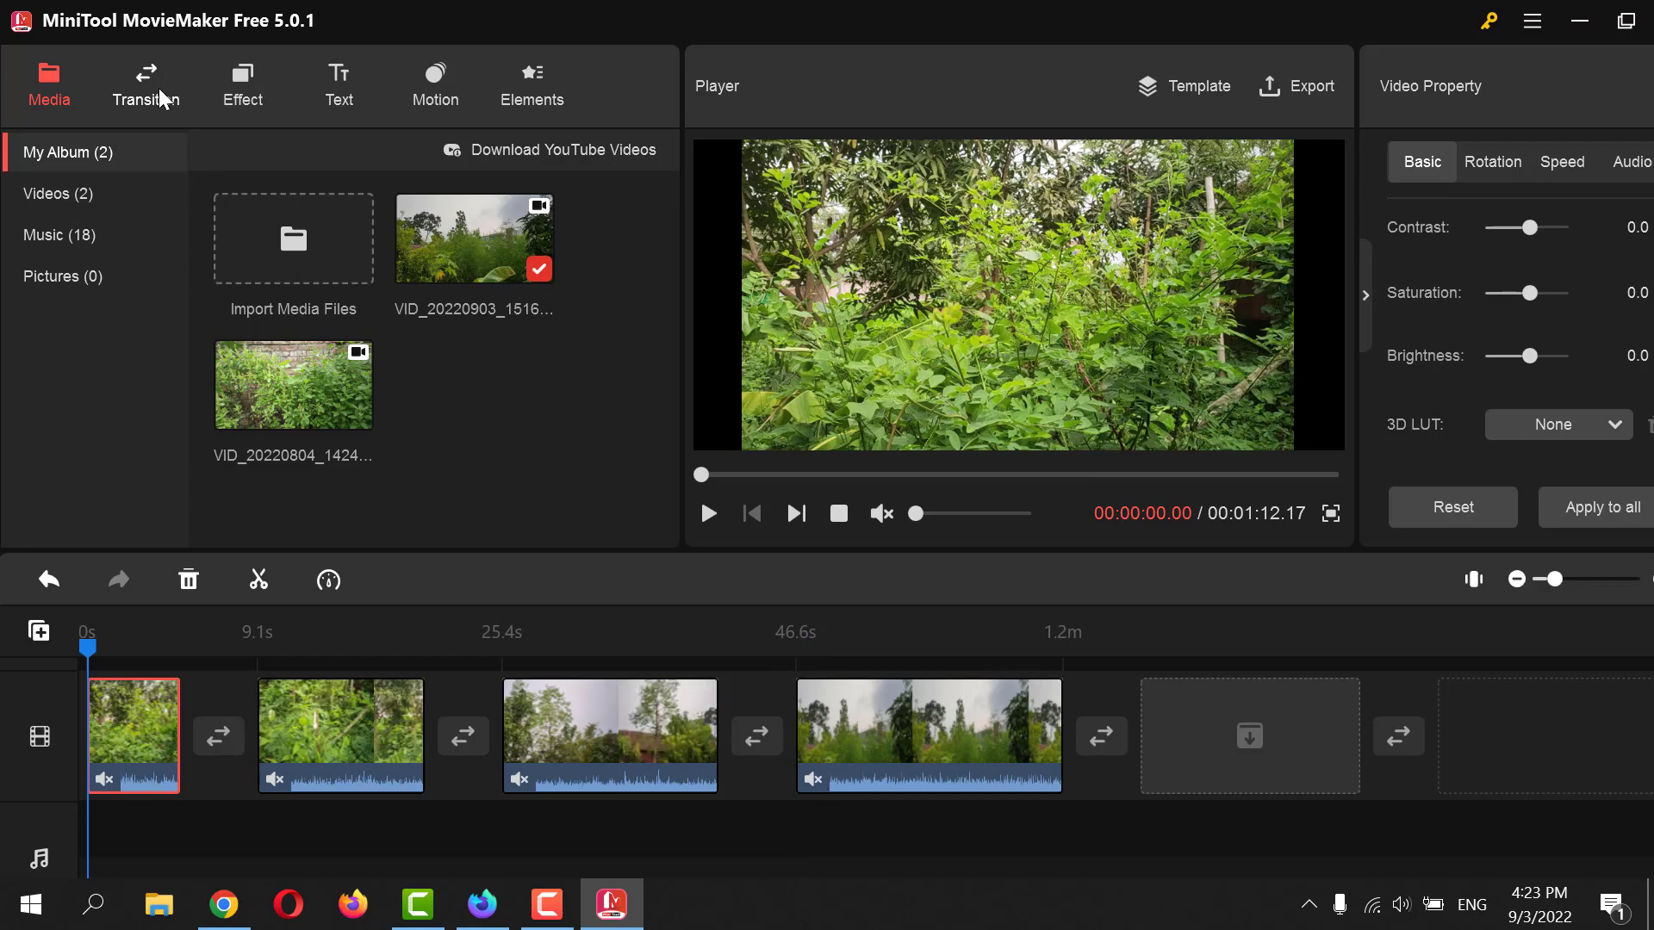
{"action": "left_click", "coordinate": [143, 91]}
{"action": "scroll", "coordinate": [364, 302], "scroll_direction": "down", "scroll_amount": 8}
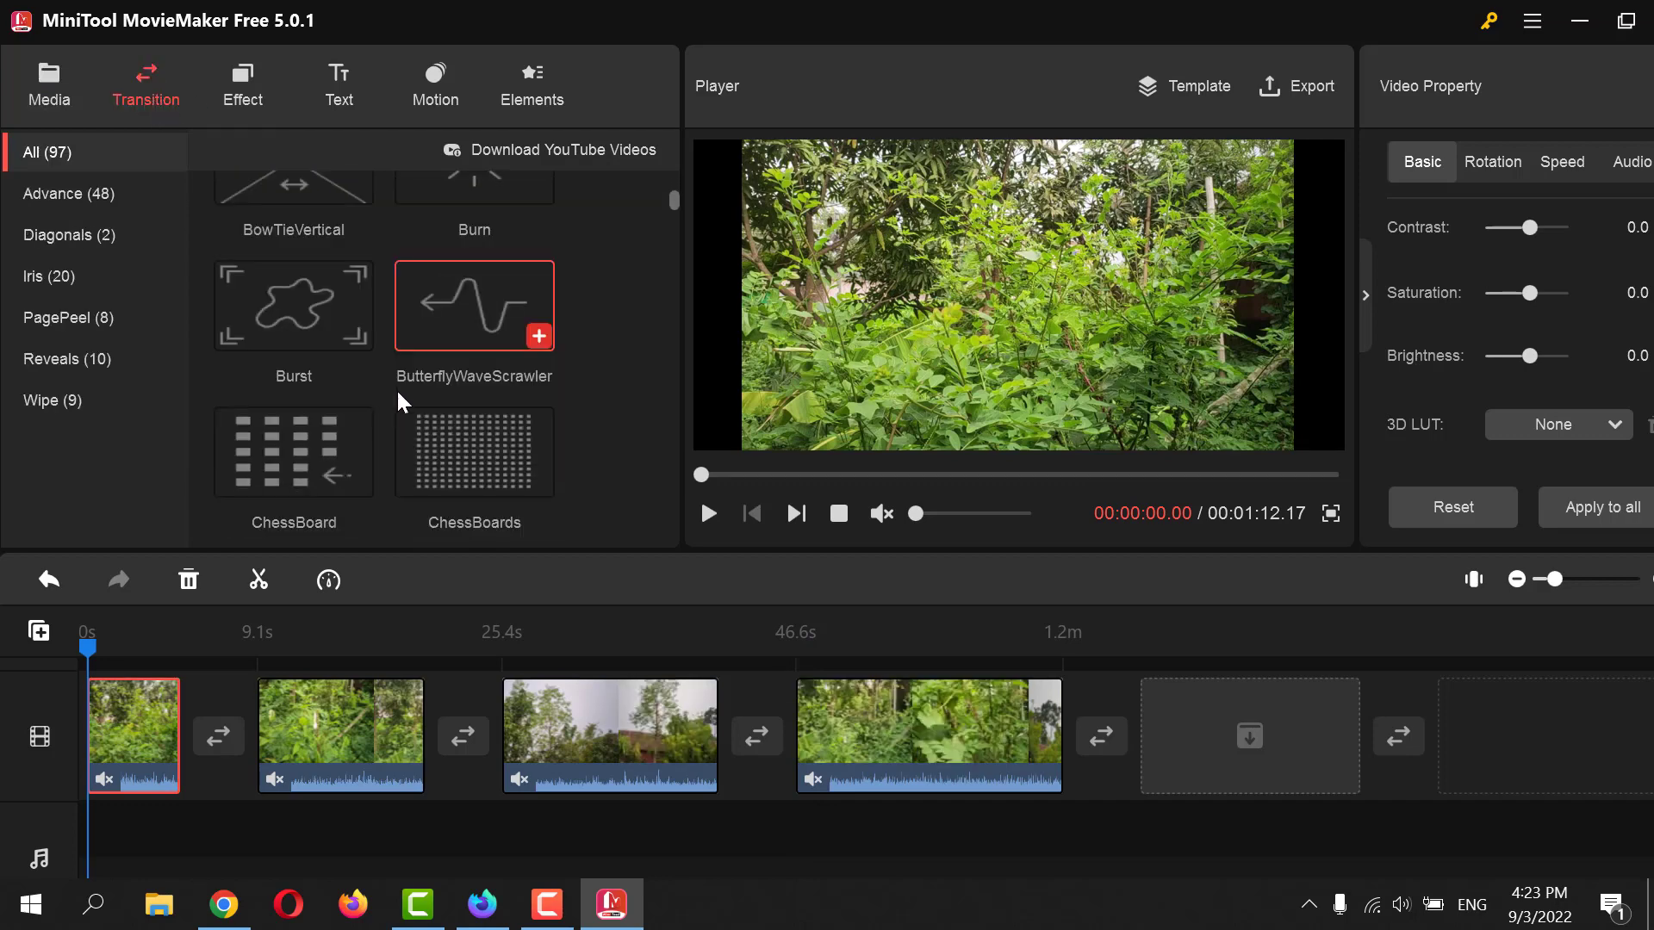
{"action": "scroll", "coordinate": [447, 422], "scroll_direction": "down", "scroll_amount": 3}
{"action": "scroll", "coordinate": [409, 296], "scroll_direction": "up", "scroll_amount": 7}
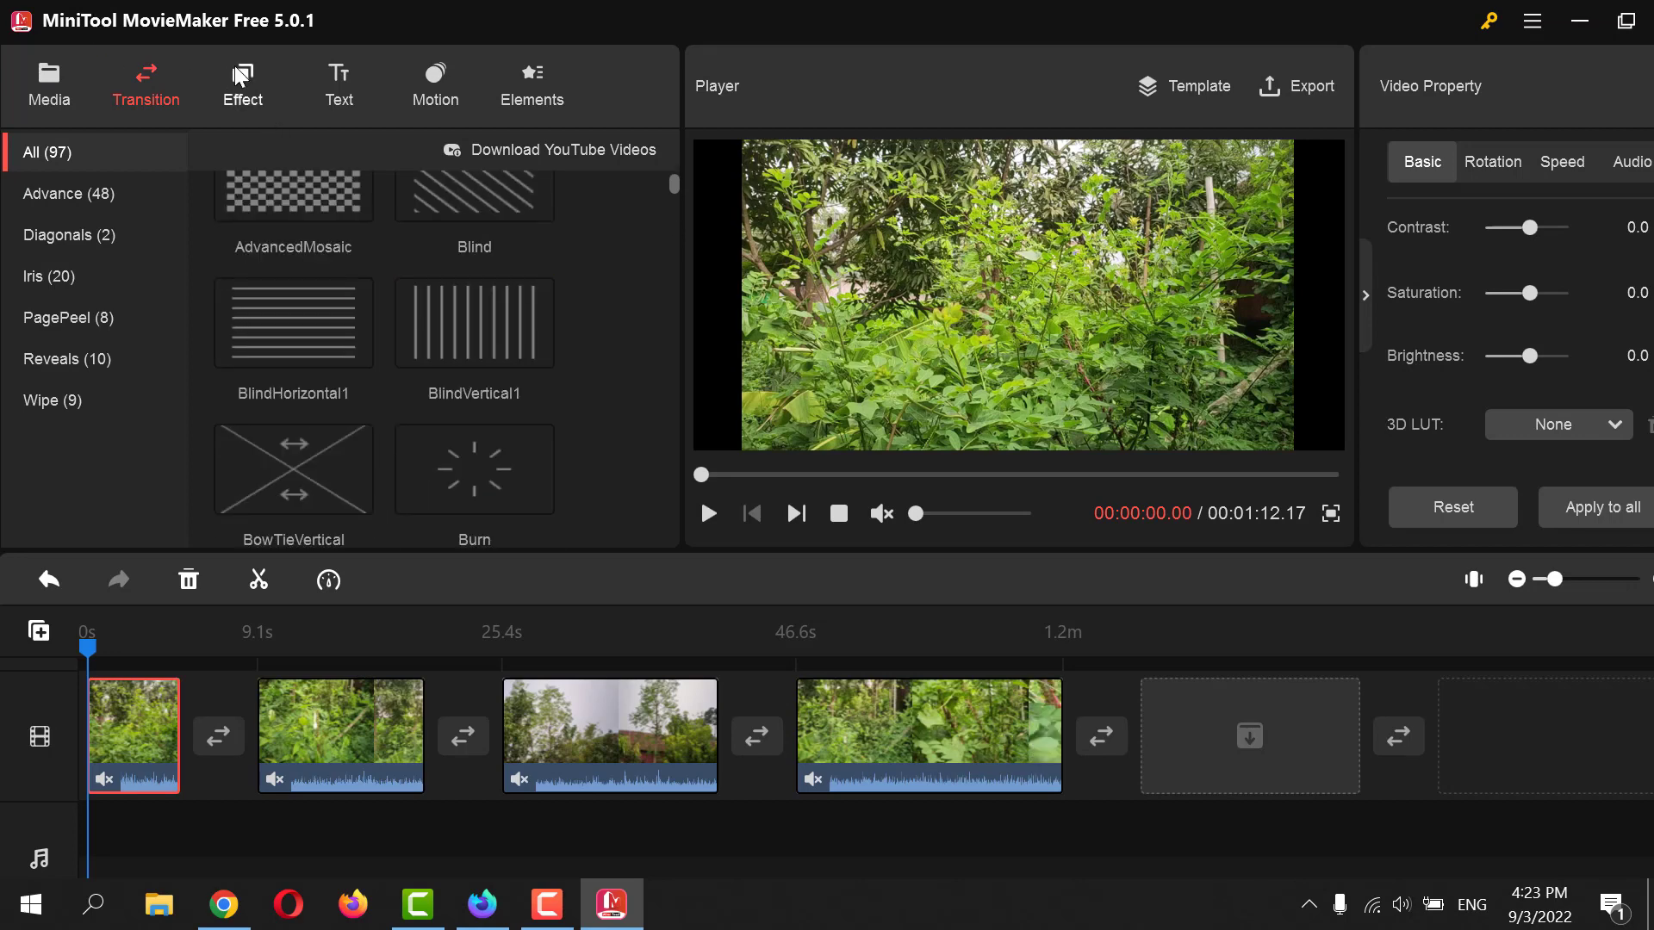
{"action": "left_click", "coordinate": [245, 90]}
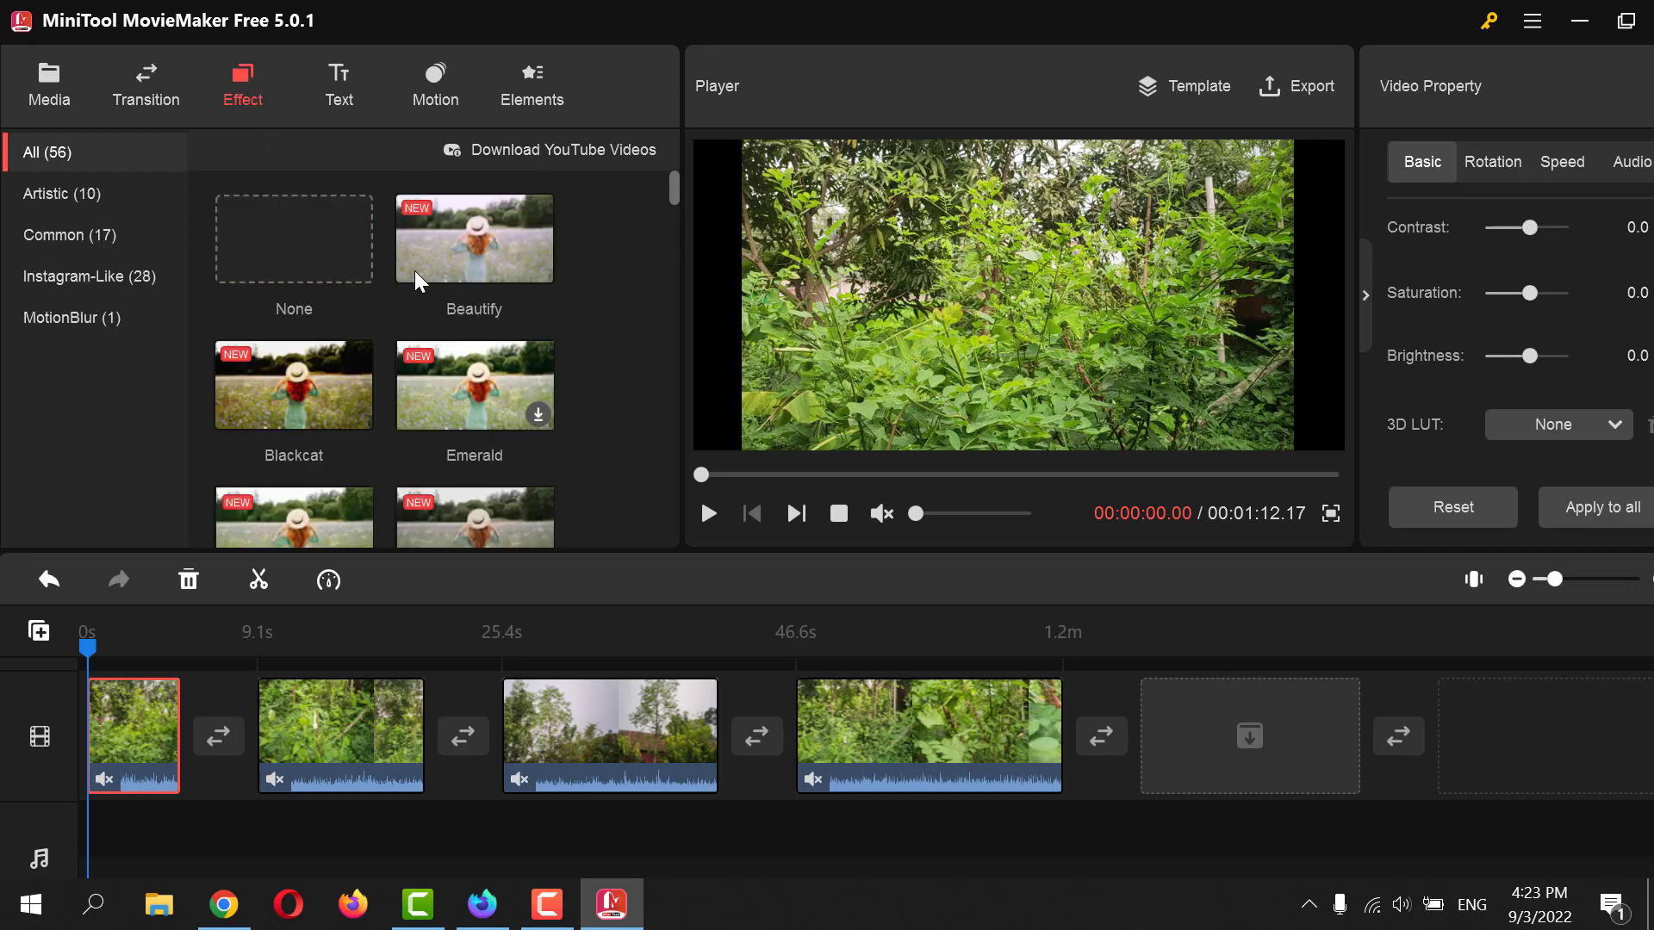
{"action": "mouse_move", "coordinate": [521, 272]}
{"action": "left_click", "coordinate": [539, 269]}
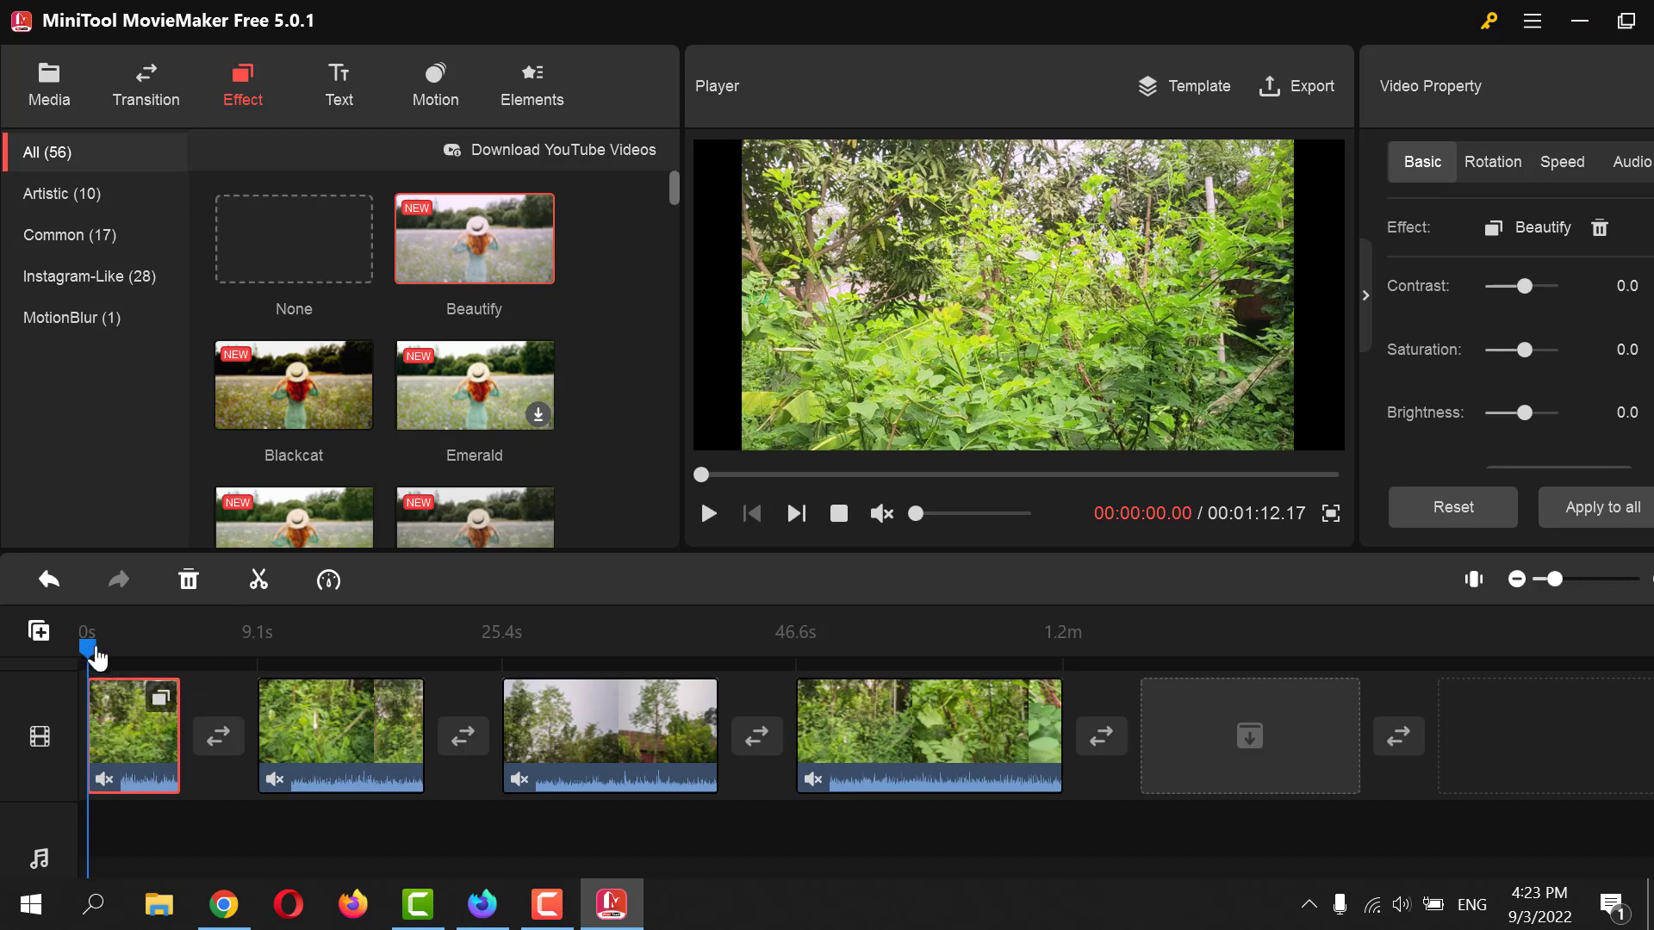
- Apply the Antique effect to the first two segments, the Kevin effect to the third and the RedGreen effect to the fourth
{"action": "left_click_drag", "start_coordinate": [88, 651], "coordinate": [138, 651]}
{"action": "scroll", "coordinate": [447, 401], "scroll_direction": "down", "scroll_amount": 5}
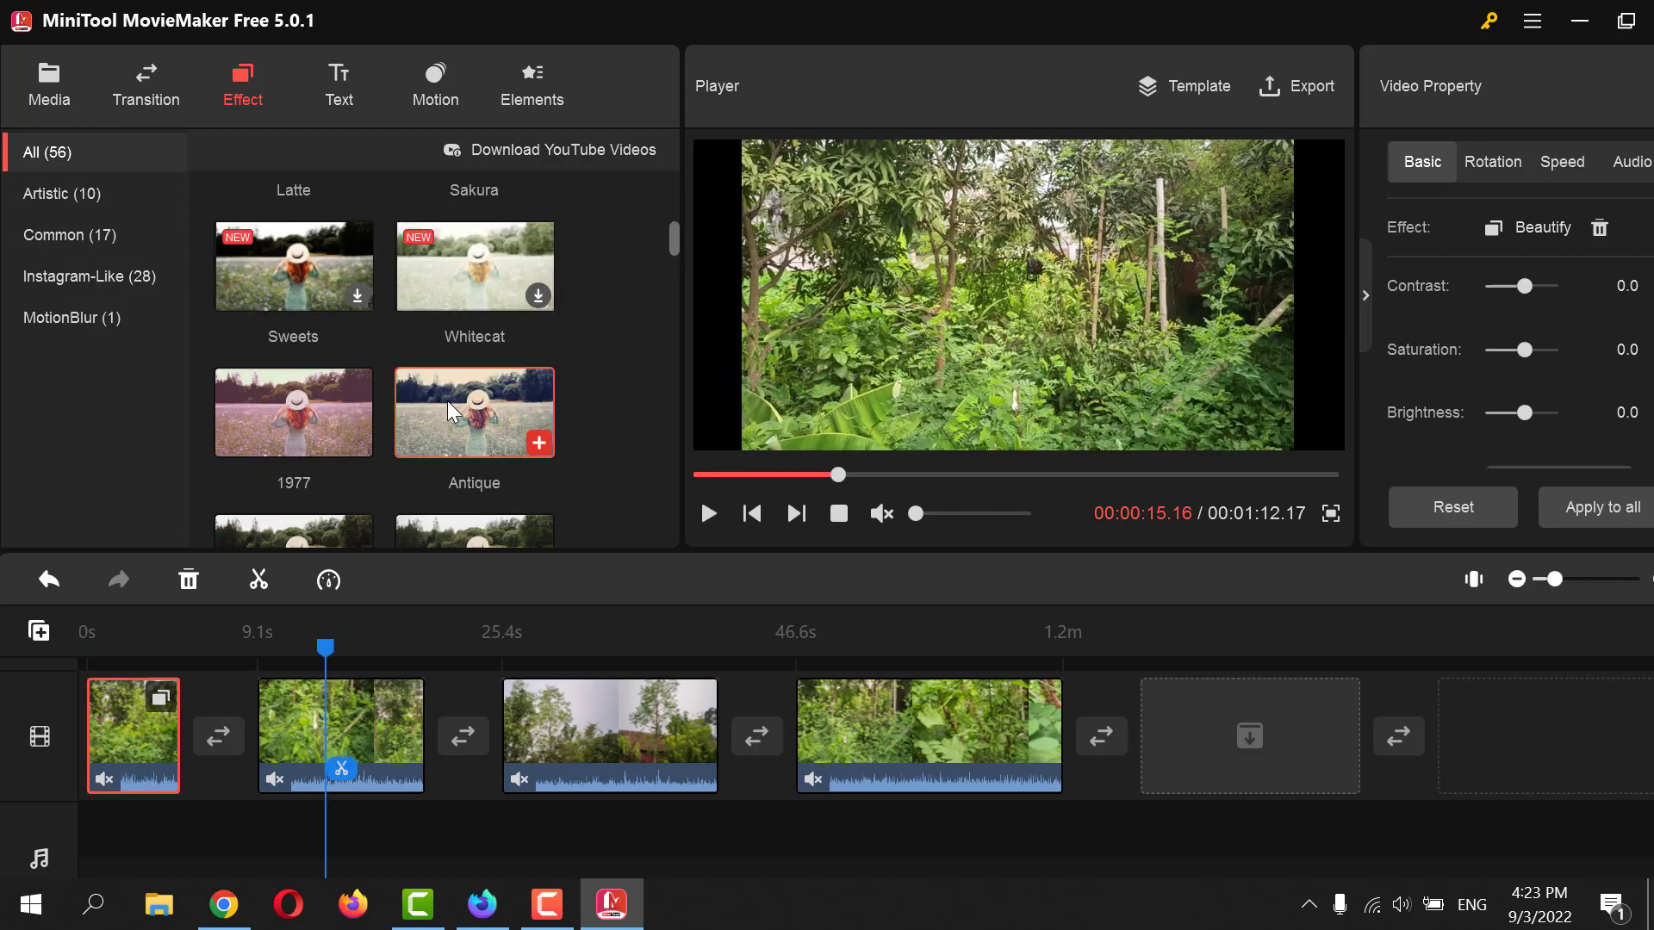
{"action": "left_click", "coordinate": [539, 443]}
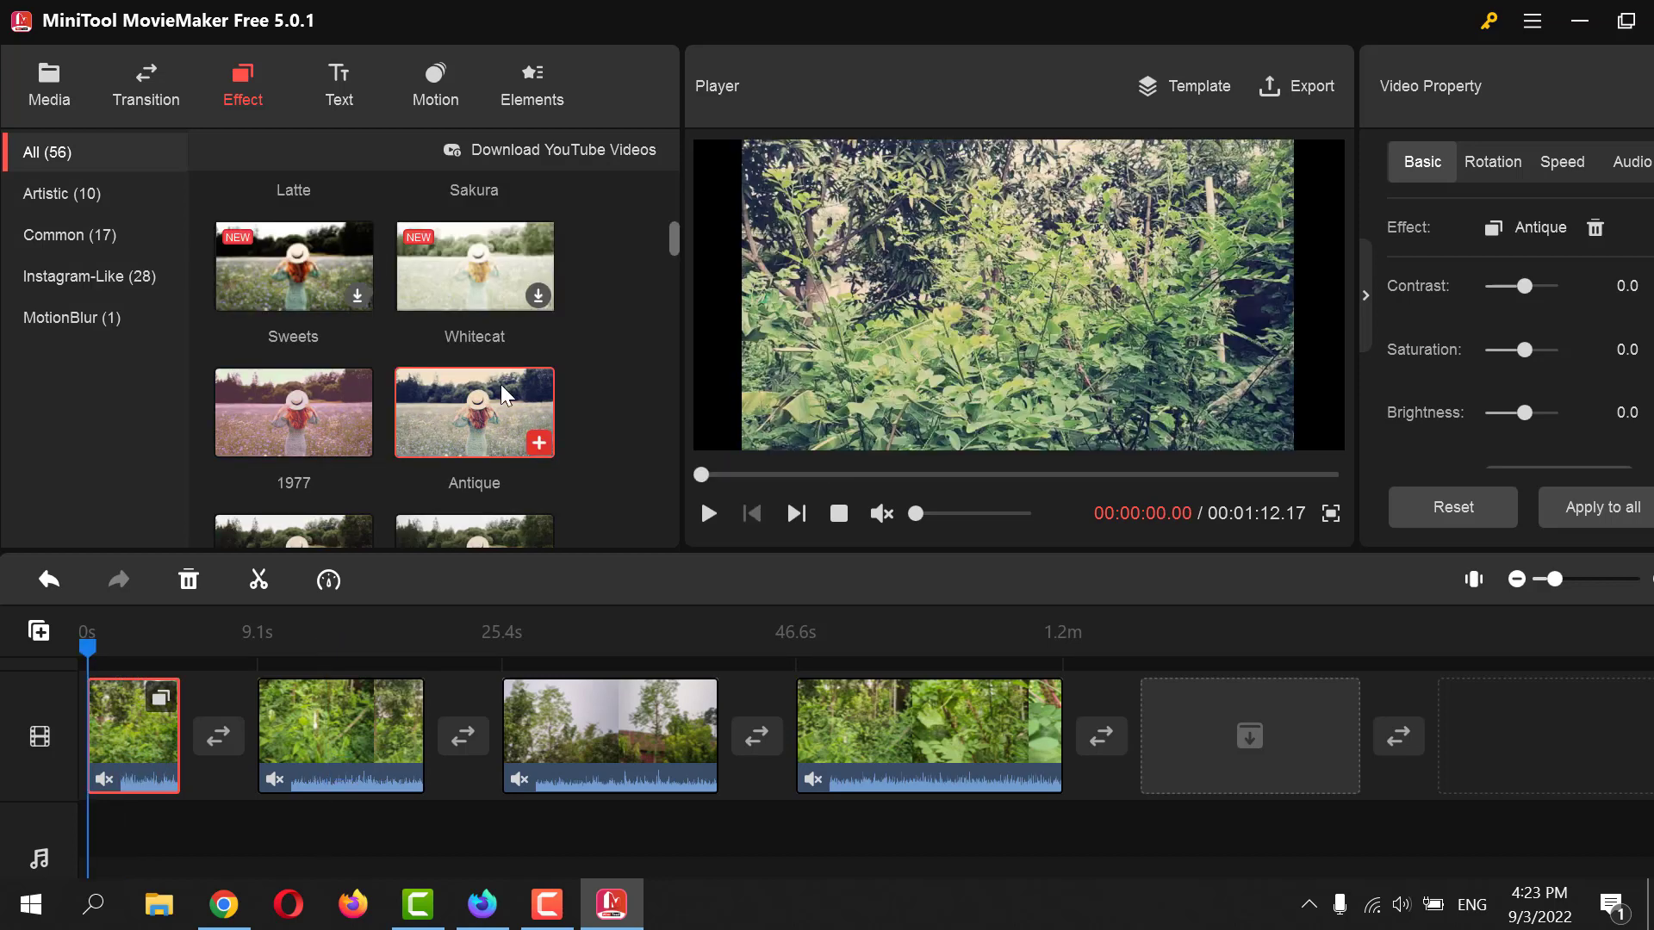
{"action": "left_click", "coordinate": [313, 713]}
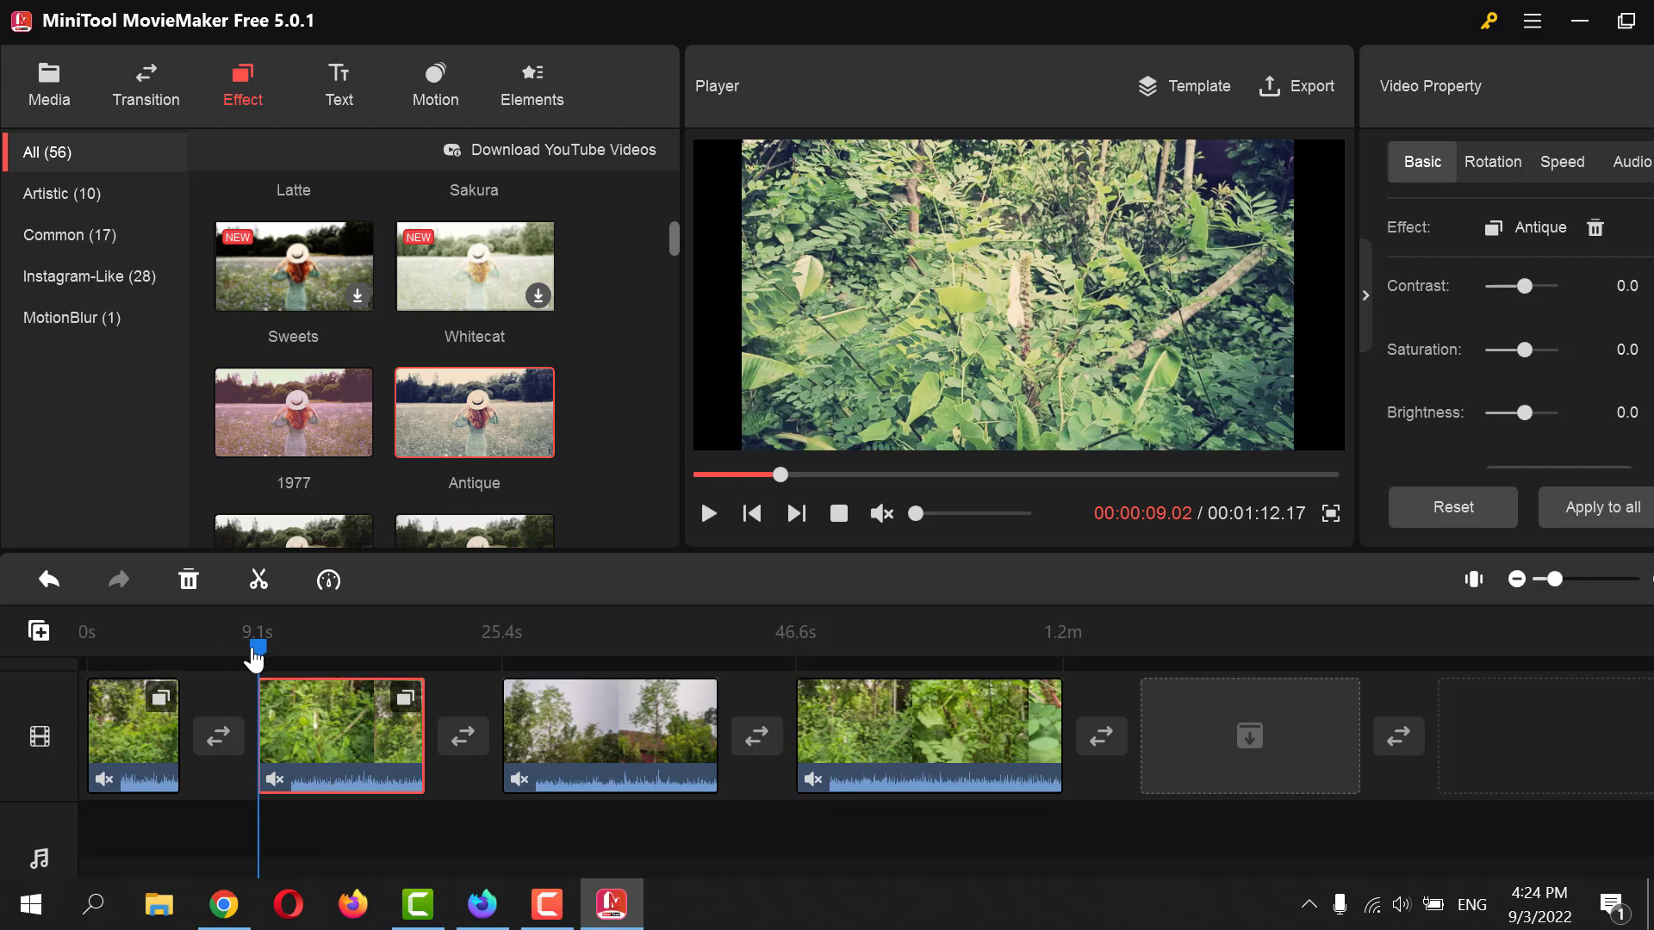
{"action": "left_click", "coordinate": [136, 659]}
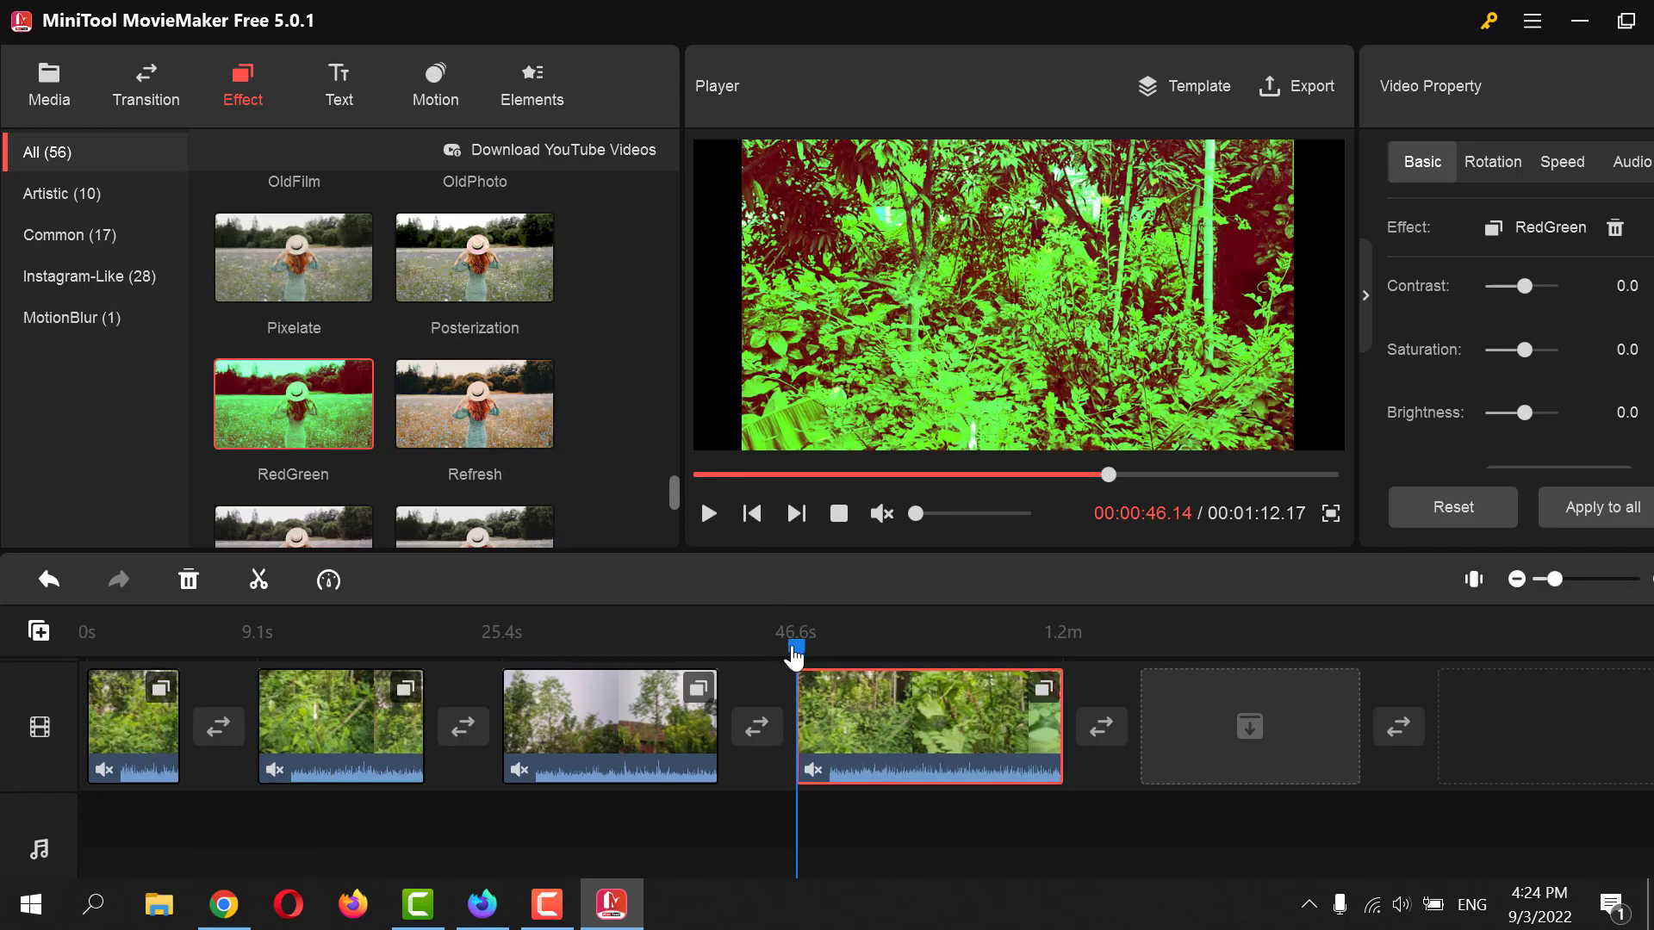
- Return the playhead to the start of the timeline, look through the text styles and add the Caption22 caption there
{"action": "left_click_drag", "start_coordinate": [789, 640], "coordinate": [86, 642]}
{"action": "left_click_drag", "start_coordinate": [86, 741], "coordinate": [4, 771]}
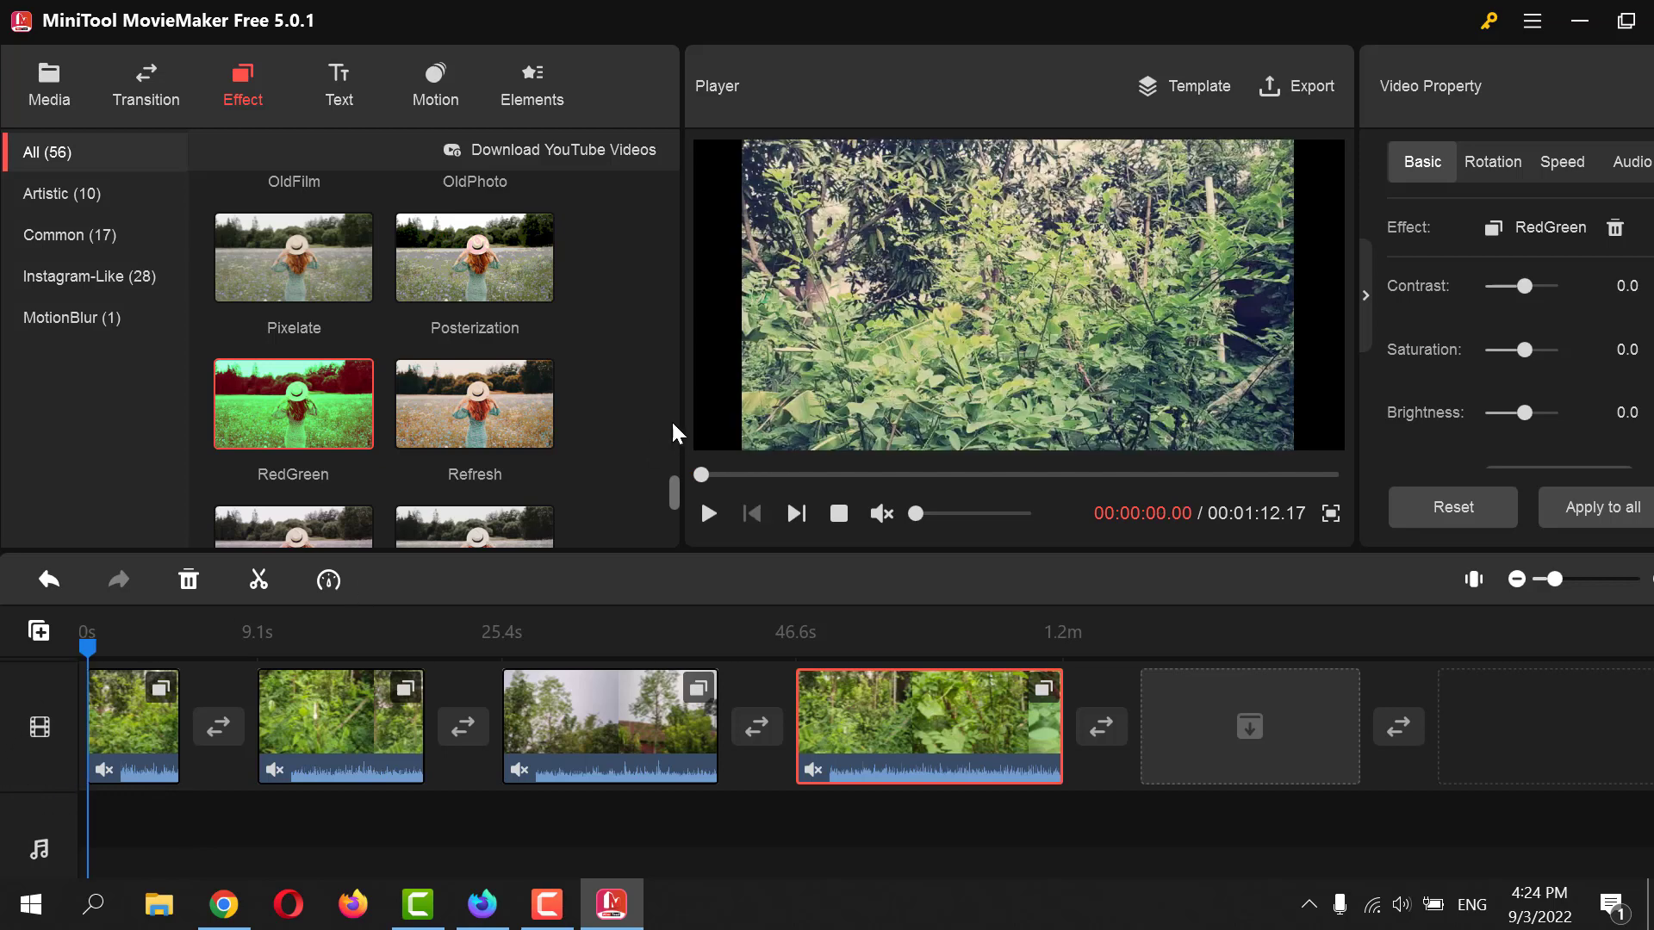
{"action": "scroll", "coordinate": [519, 420], "scroll_direction": "up", "scroll_amount": 5}
{"action": "scroll", "coordinate": [321, 324], "scroll_direction": "up", "scroll_amount": 3}
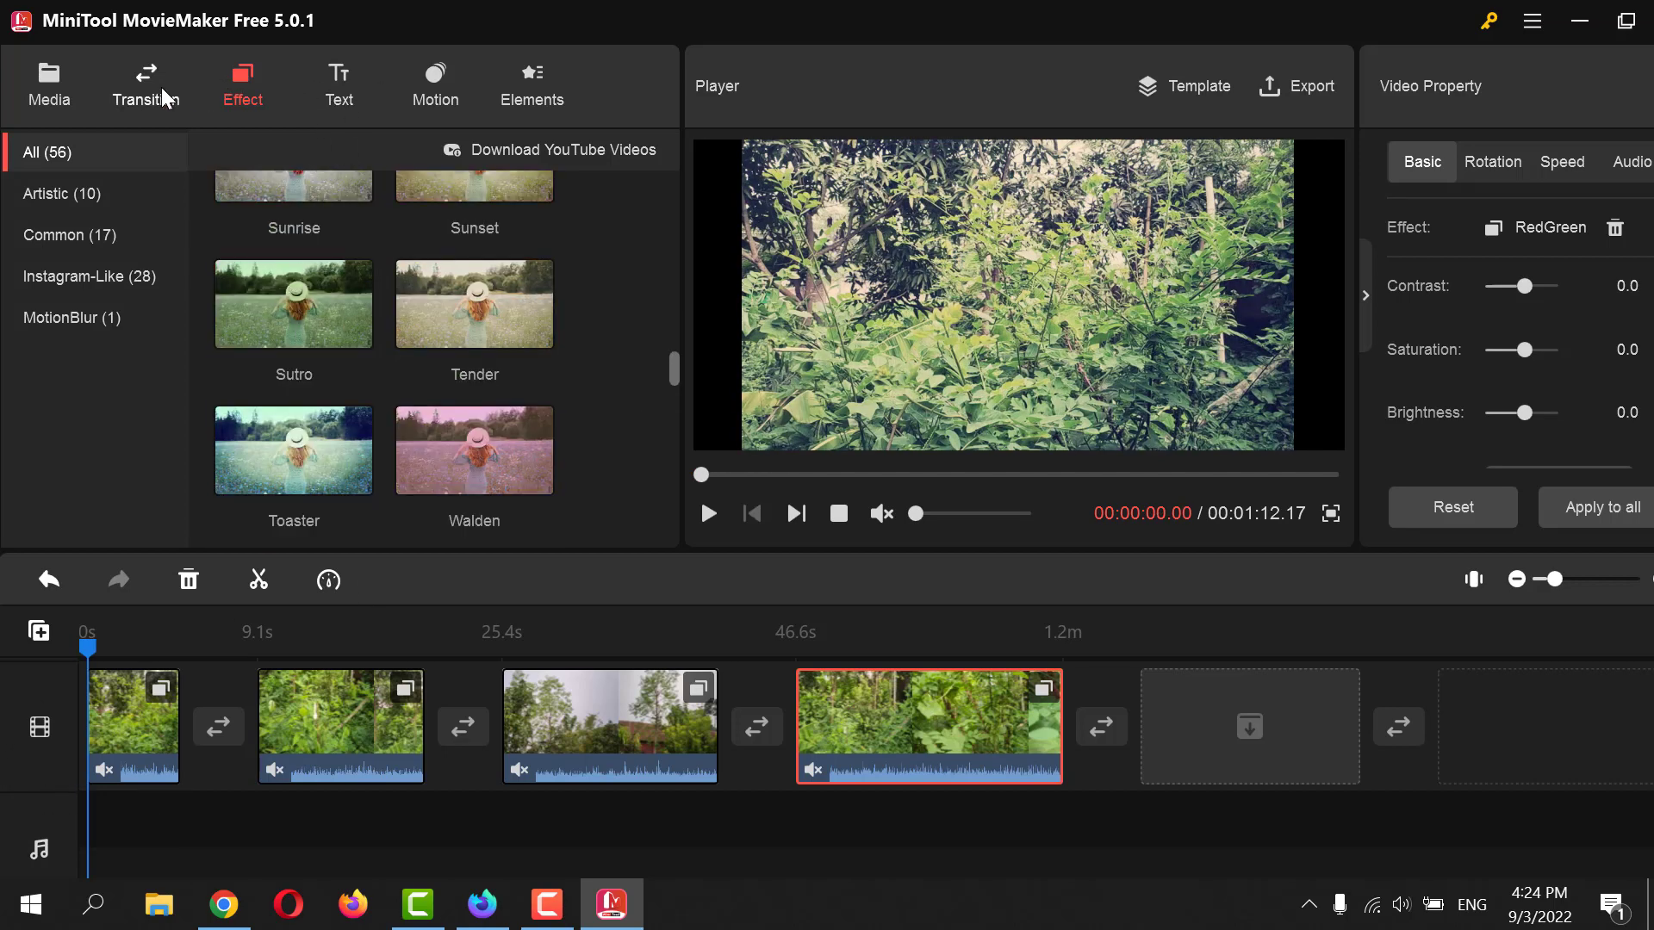
{"action": "left_click", "coordinate": [162, 86]}
{"action": "left_click", "coordinate": [343, 83]}
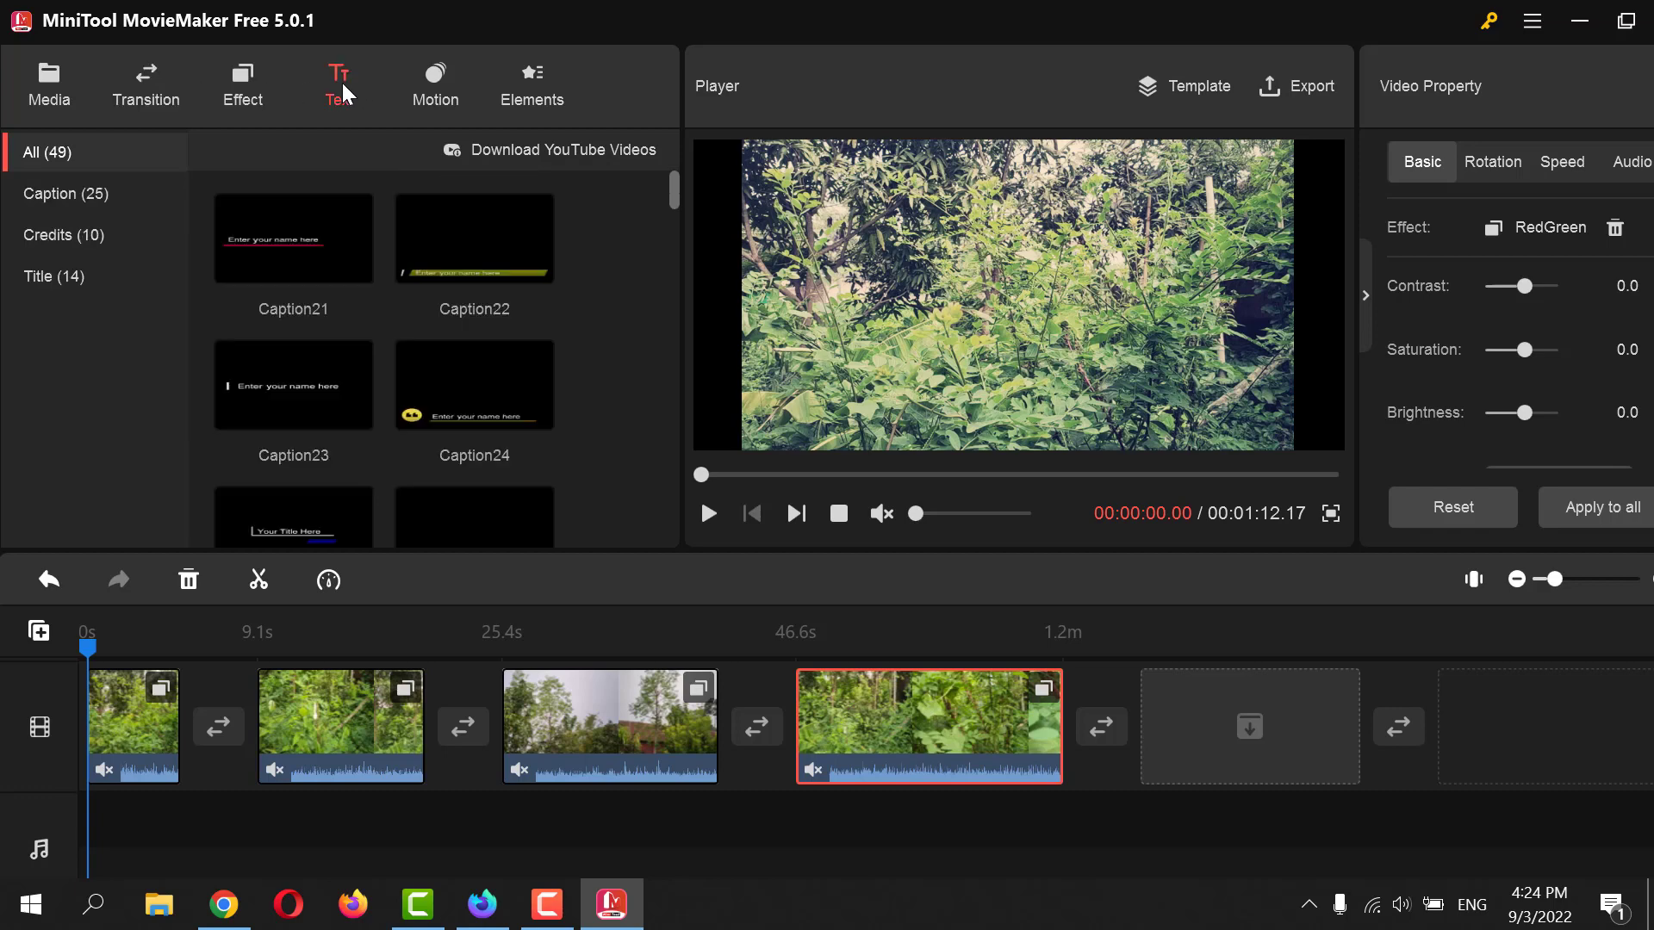
{"action": "scroll", "coordinate": [336, 385], "scroll_direction": "down", "scroll_amount": 3}
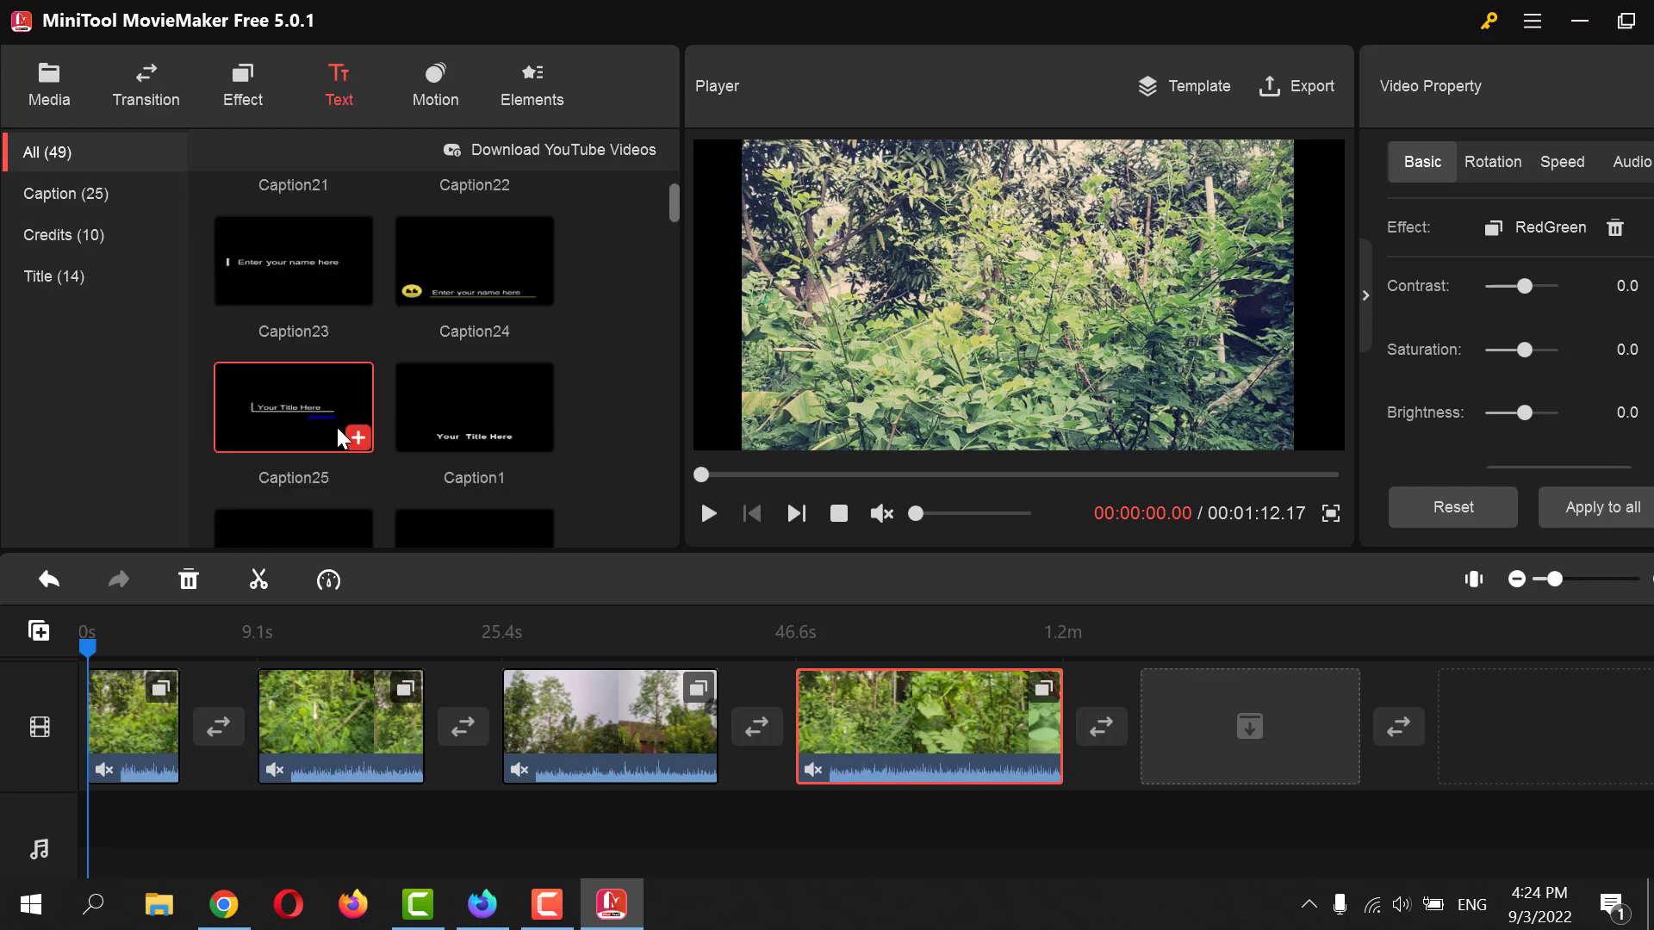
{"action": "scroll", "coordinate": [465, 332], "scroll_direction": "down", "scroll_amount": 5}
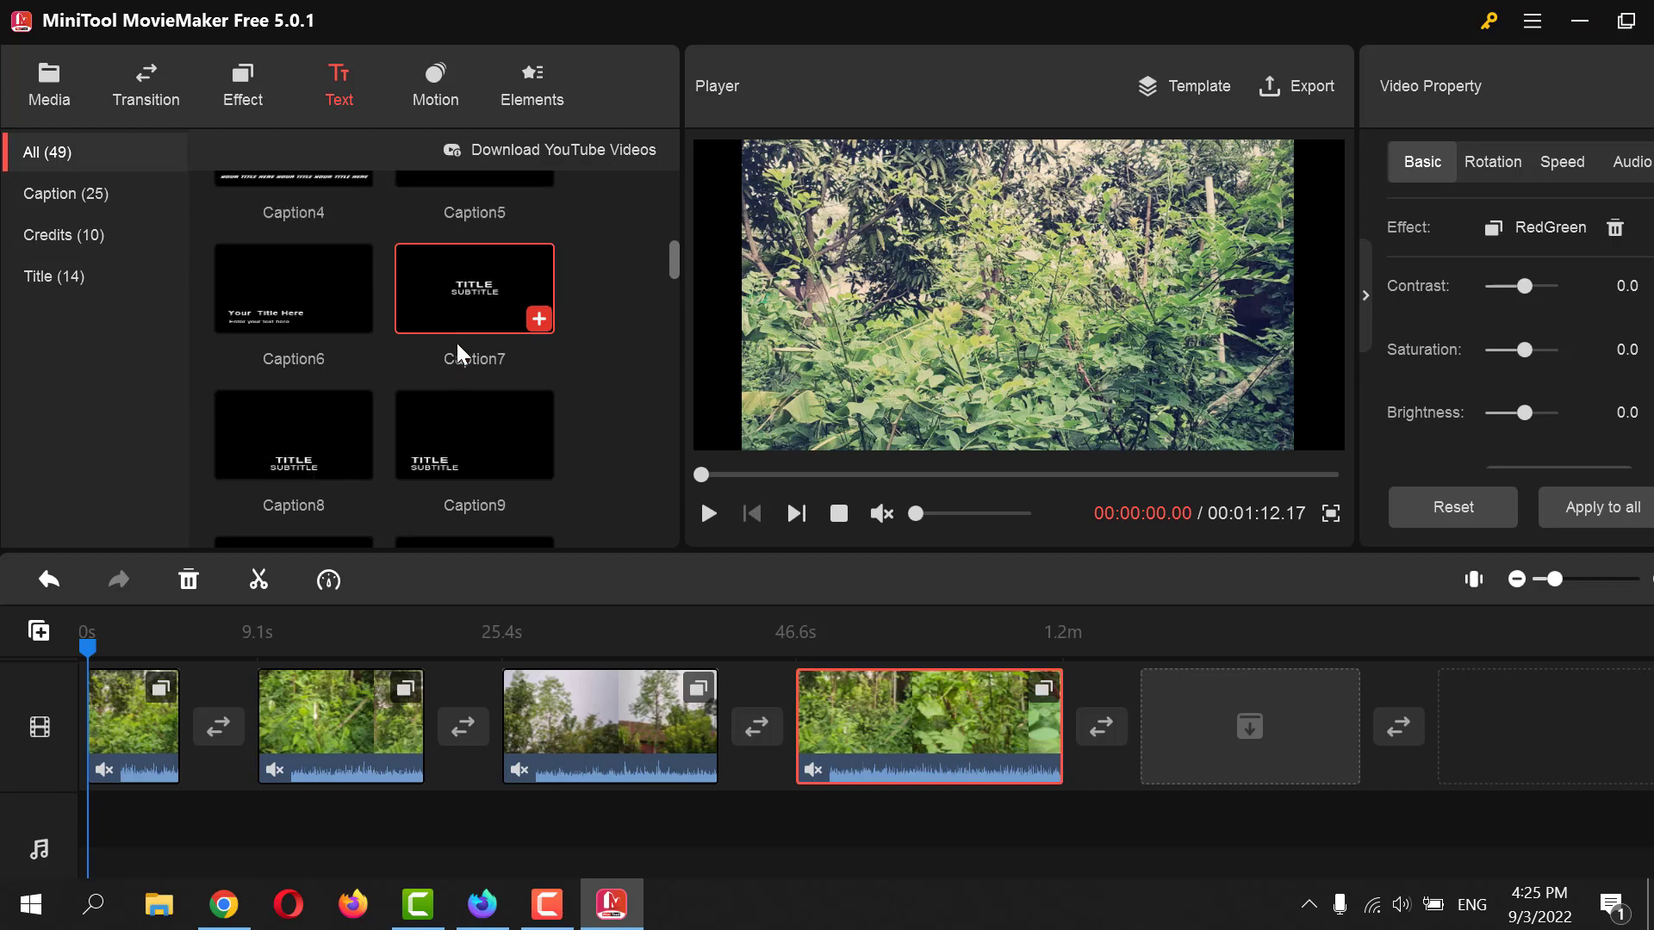
{"action": "scroll", "coordinate": [456, 343], "scroll_direction": "down", "scroll_amount": 6}
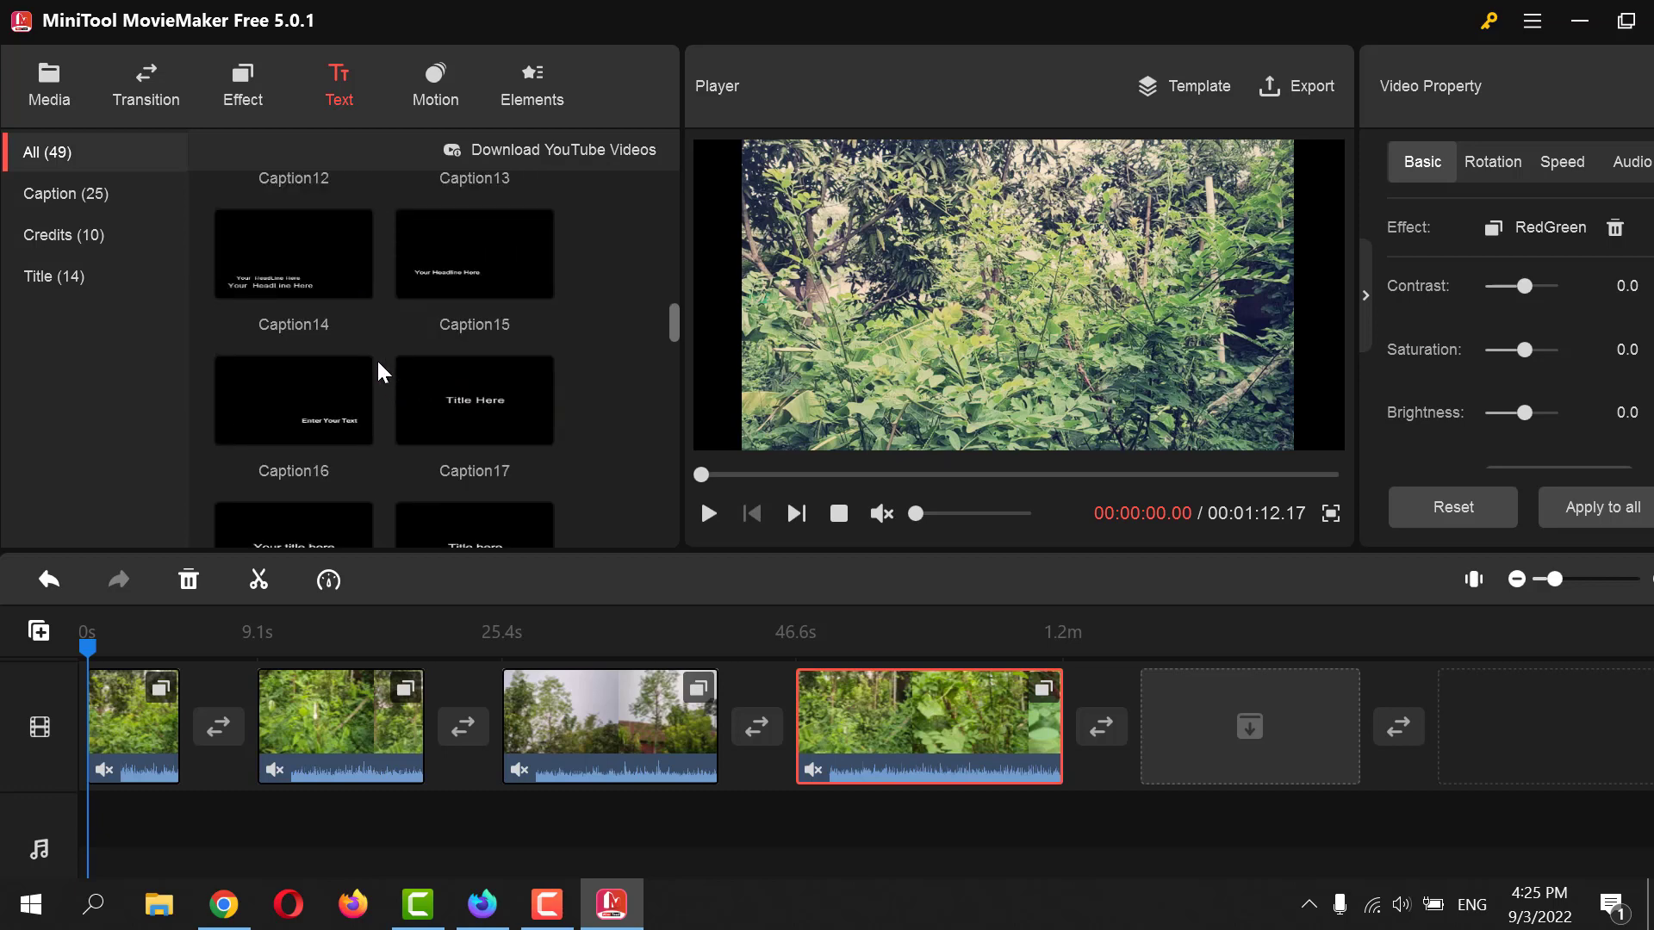
{"action": "scroll", "coordinate": [396, 375], "scroll_direction": "up", "scroll_amount": 8}
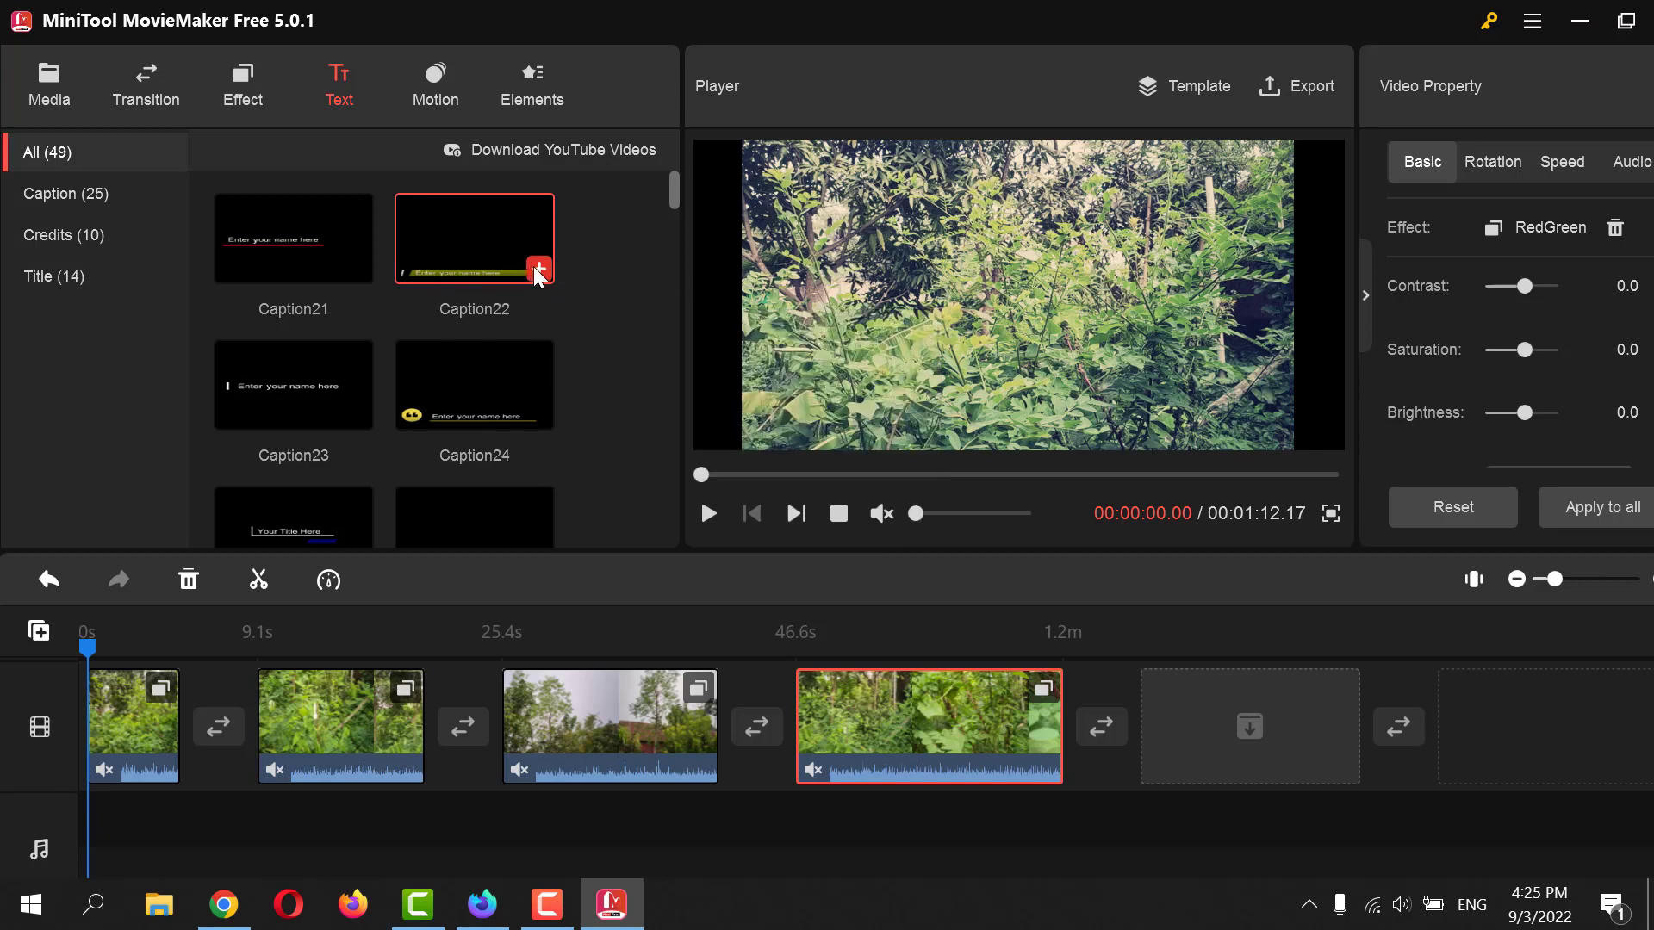
{"action": "left_click", "coordinate": [538, 269]}
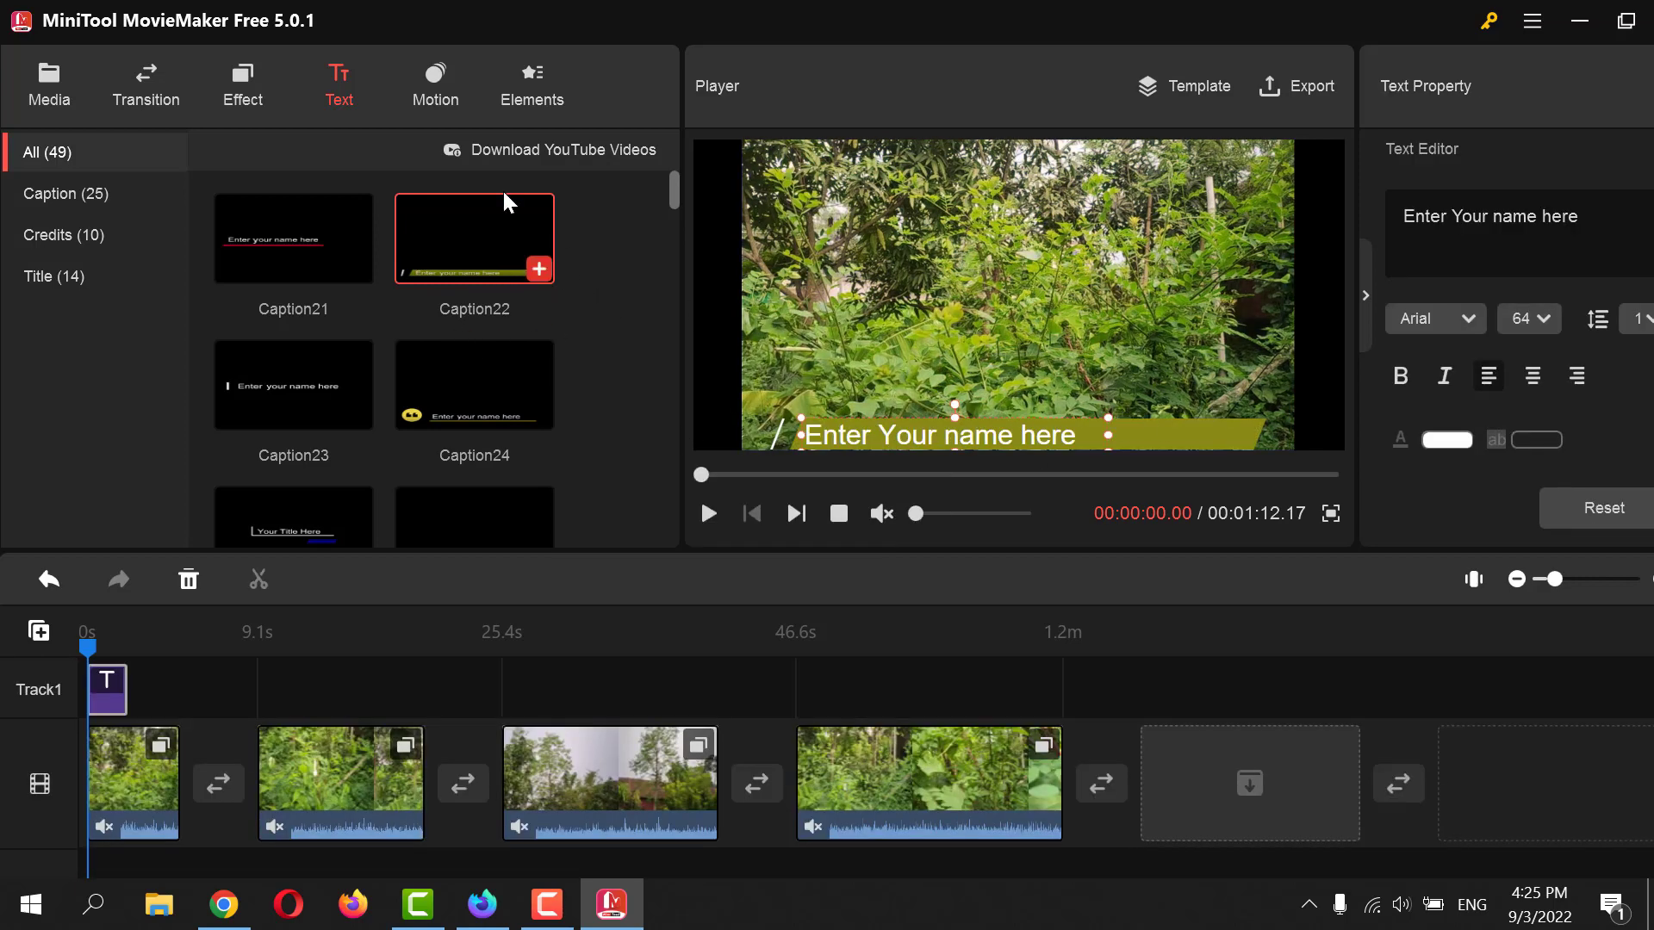
- Apply the Pan right motion to the third segment and the Zoom in bottom motion to the fourth segment
{"action": "left_click", "coordinate": [436, 87]}
{"action": "scroll", "coordinate": [446, 296], "scroll_direction": "down", "scroll_amount": 5}
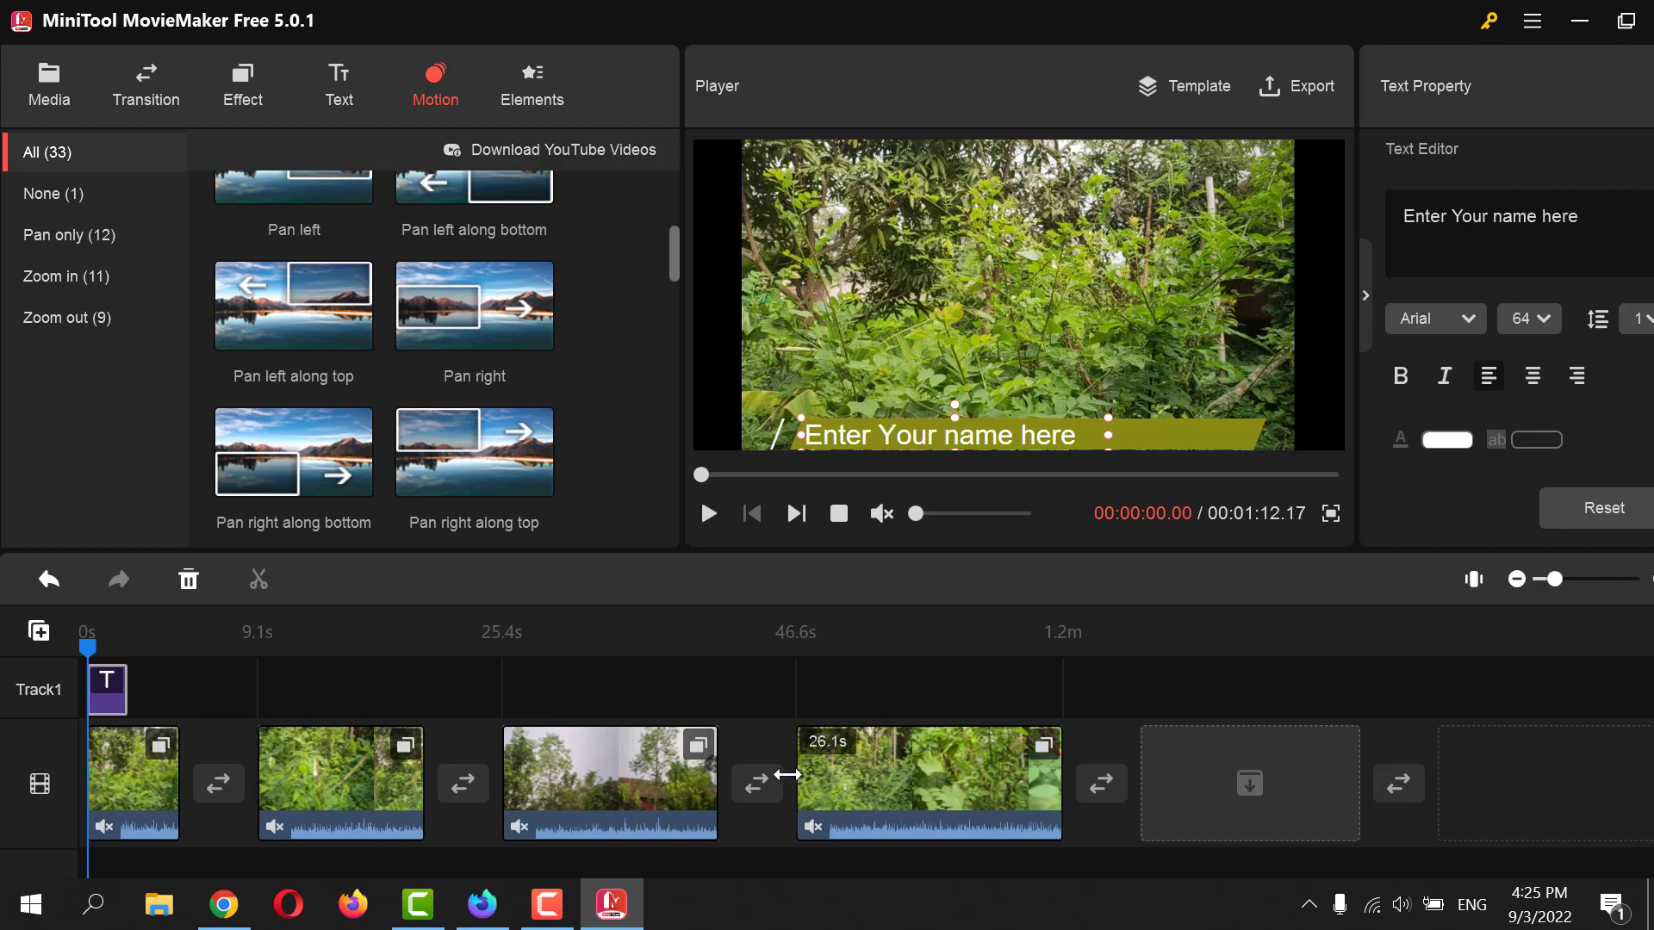
{"action": "left_click", "coordinate": [680, 788]}
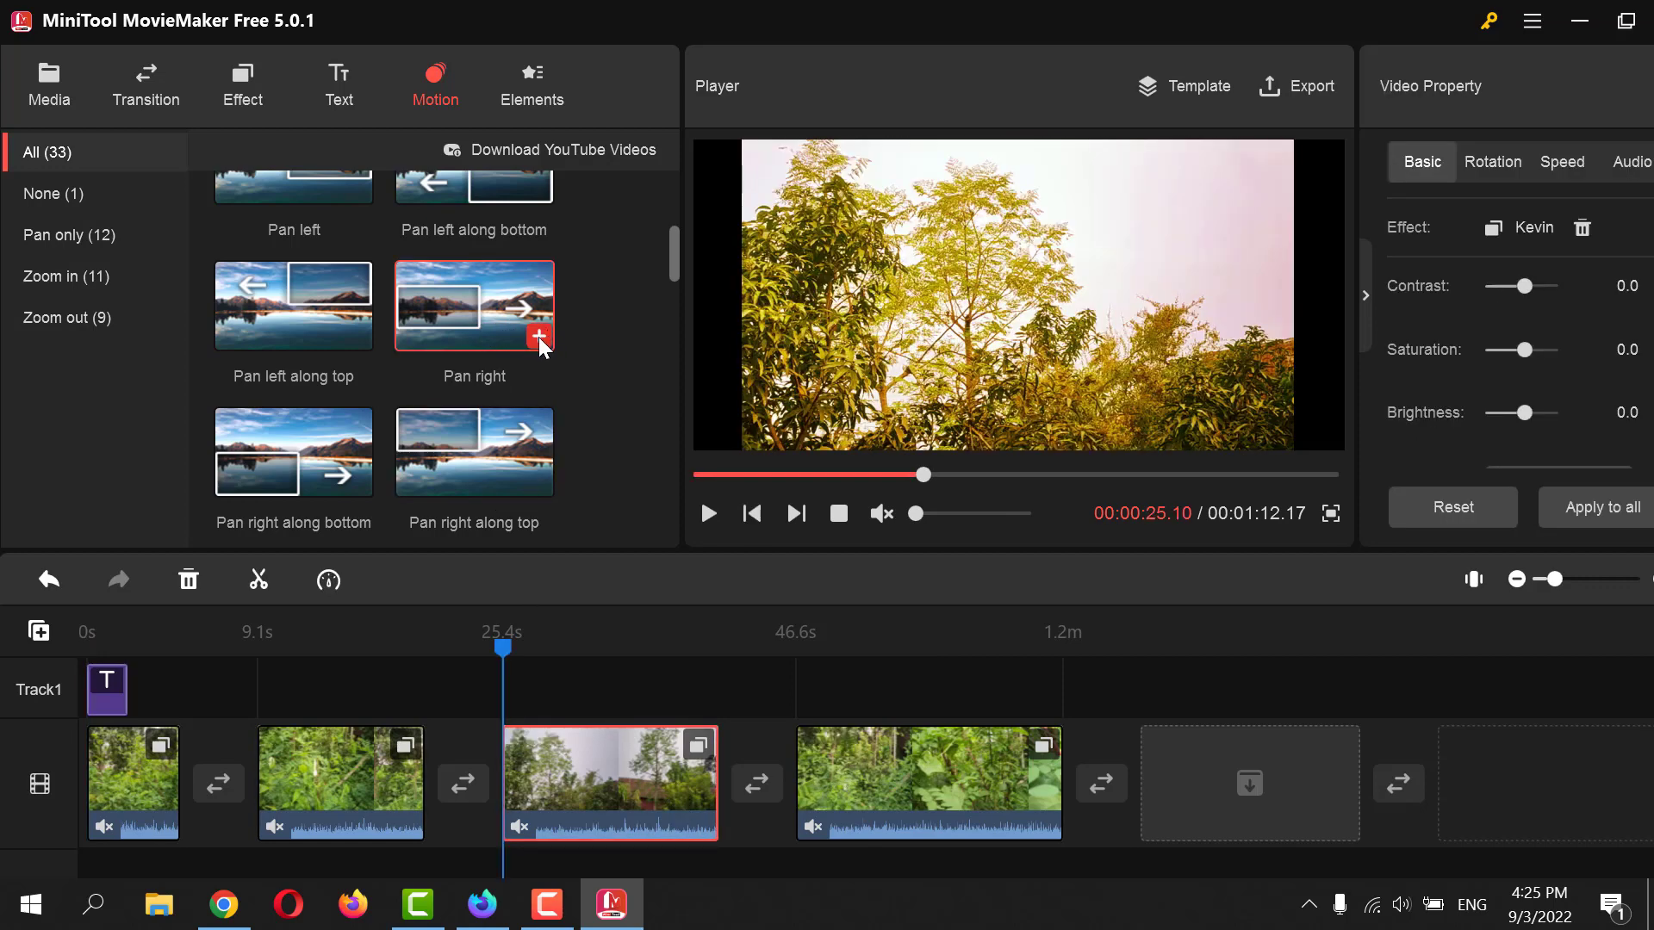
{"action": "left_click", "coordinate": [539, 336]}
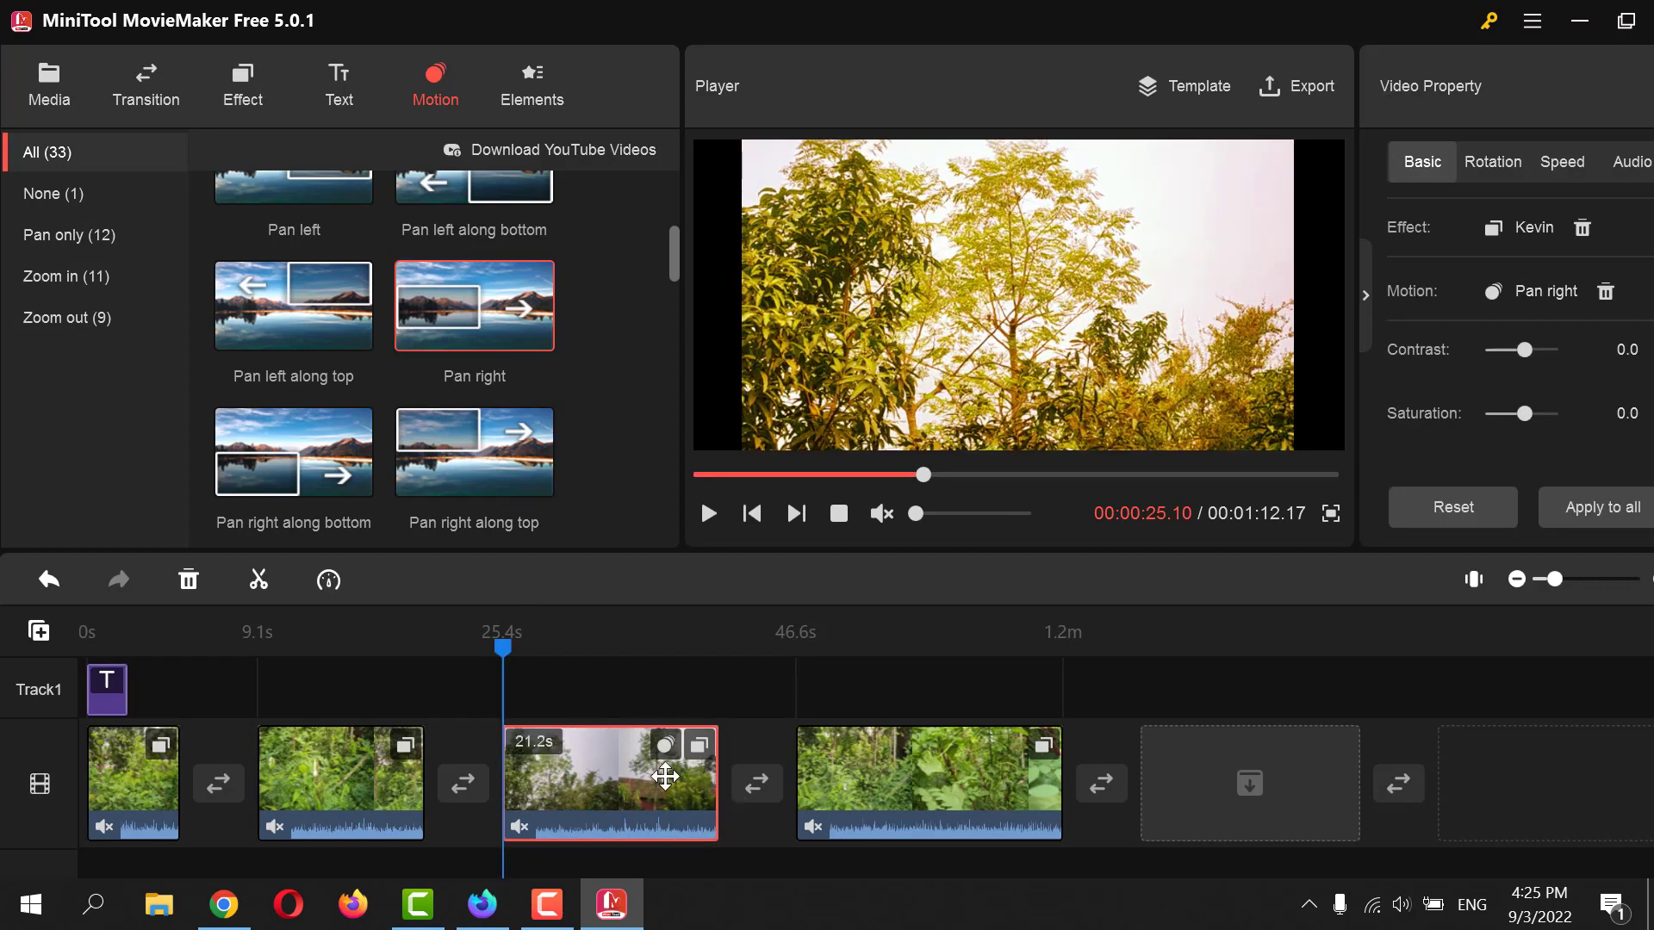
{"action": "left_click", "coordinate": [909, 771]}
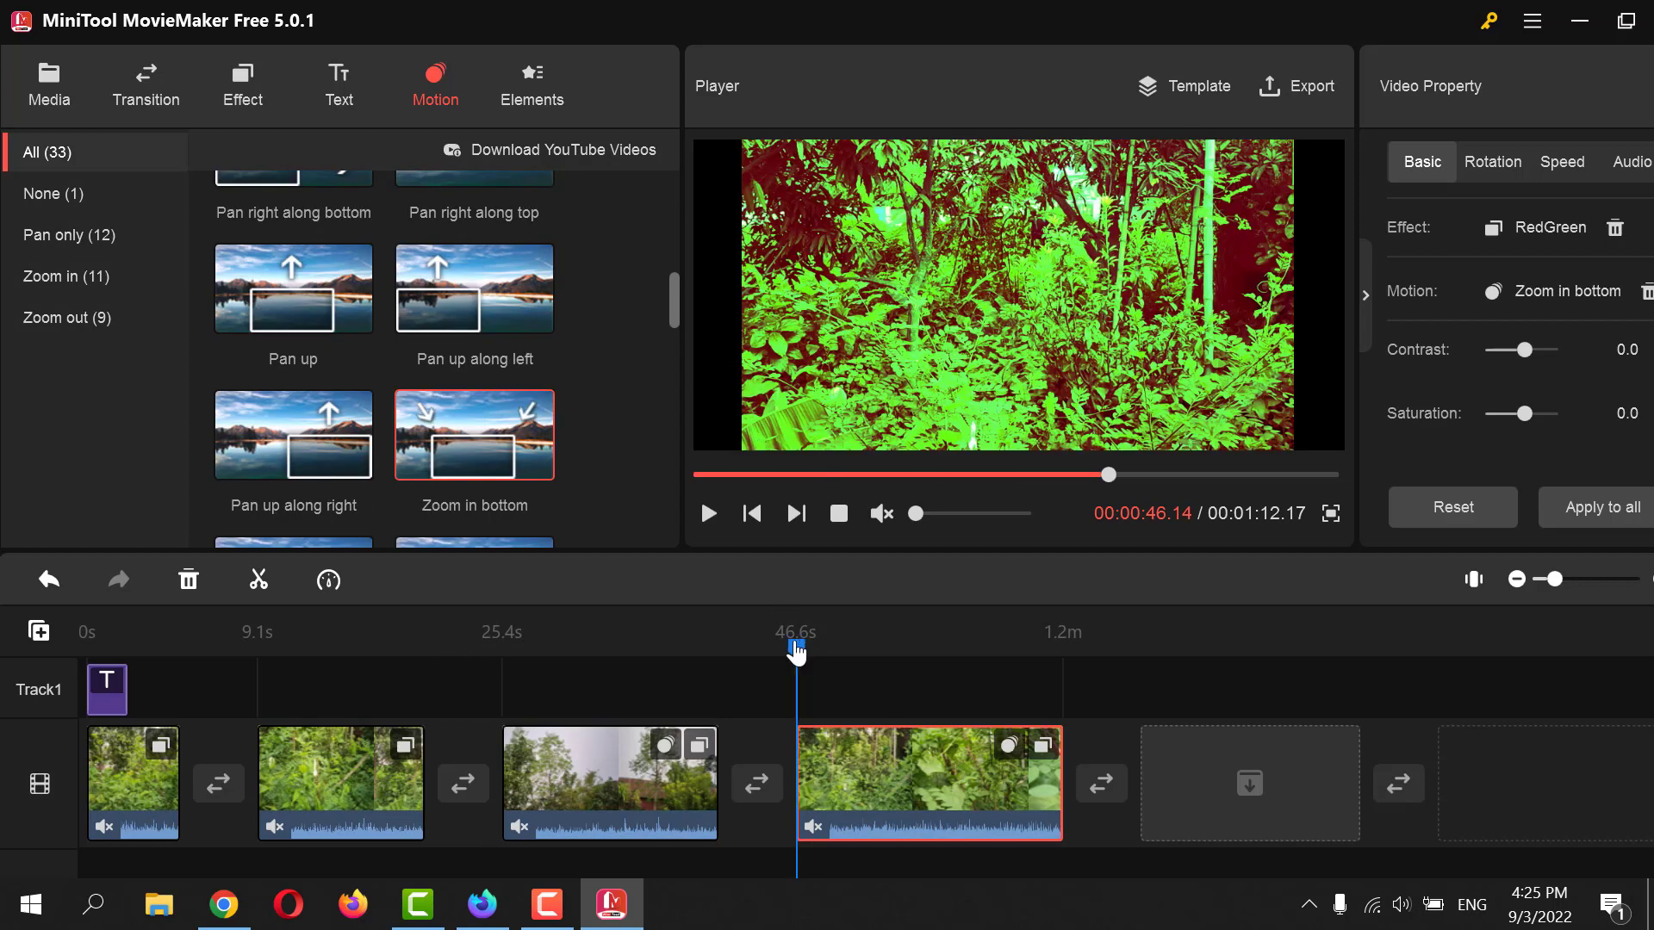
- Add the Arrow 1 element at about 00:00:21.02, enlarge it to about 218% and reposition it near the middle of the picture
{"action": "left_click", "coordinate": [539, 90]}
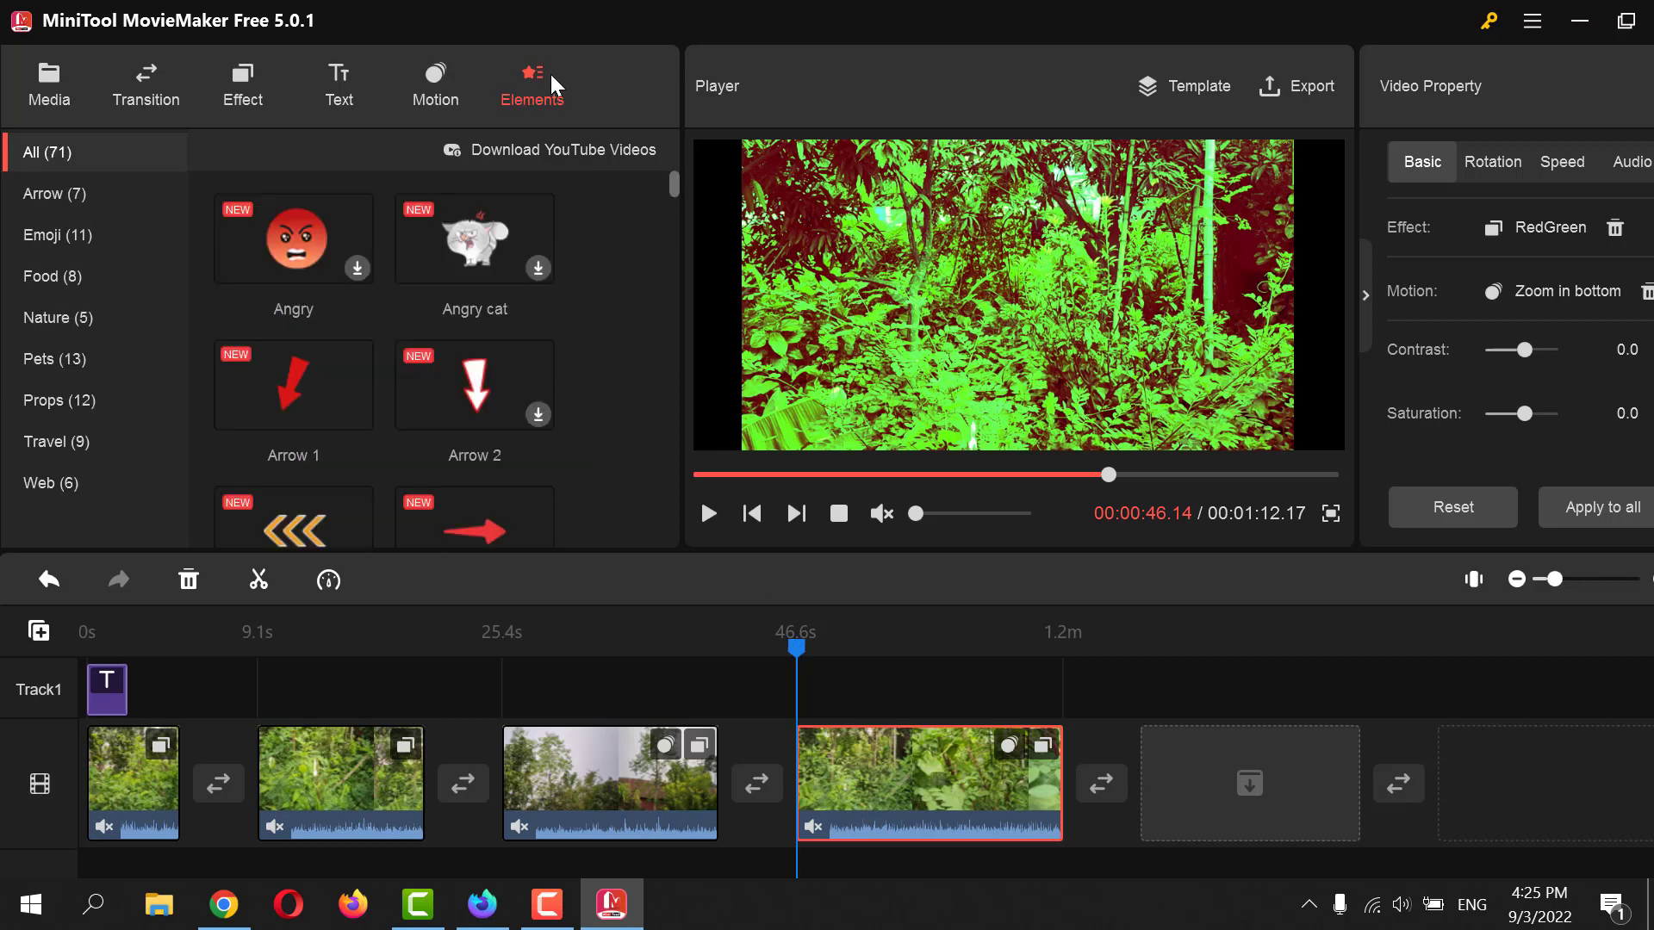
{"action": "scroll", "coordinate": [343, 302], "scroll_direction": "down", "scroll_amount": 2}
{"action": "scroll", "coordinate": [343, 302], "scroll_direction": "up", "scroll_amount": 1}
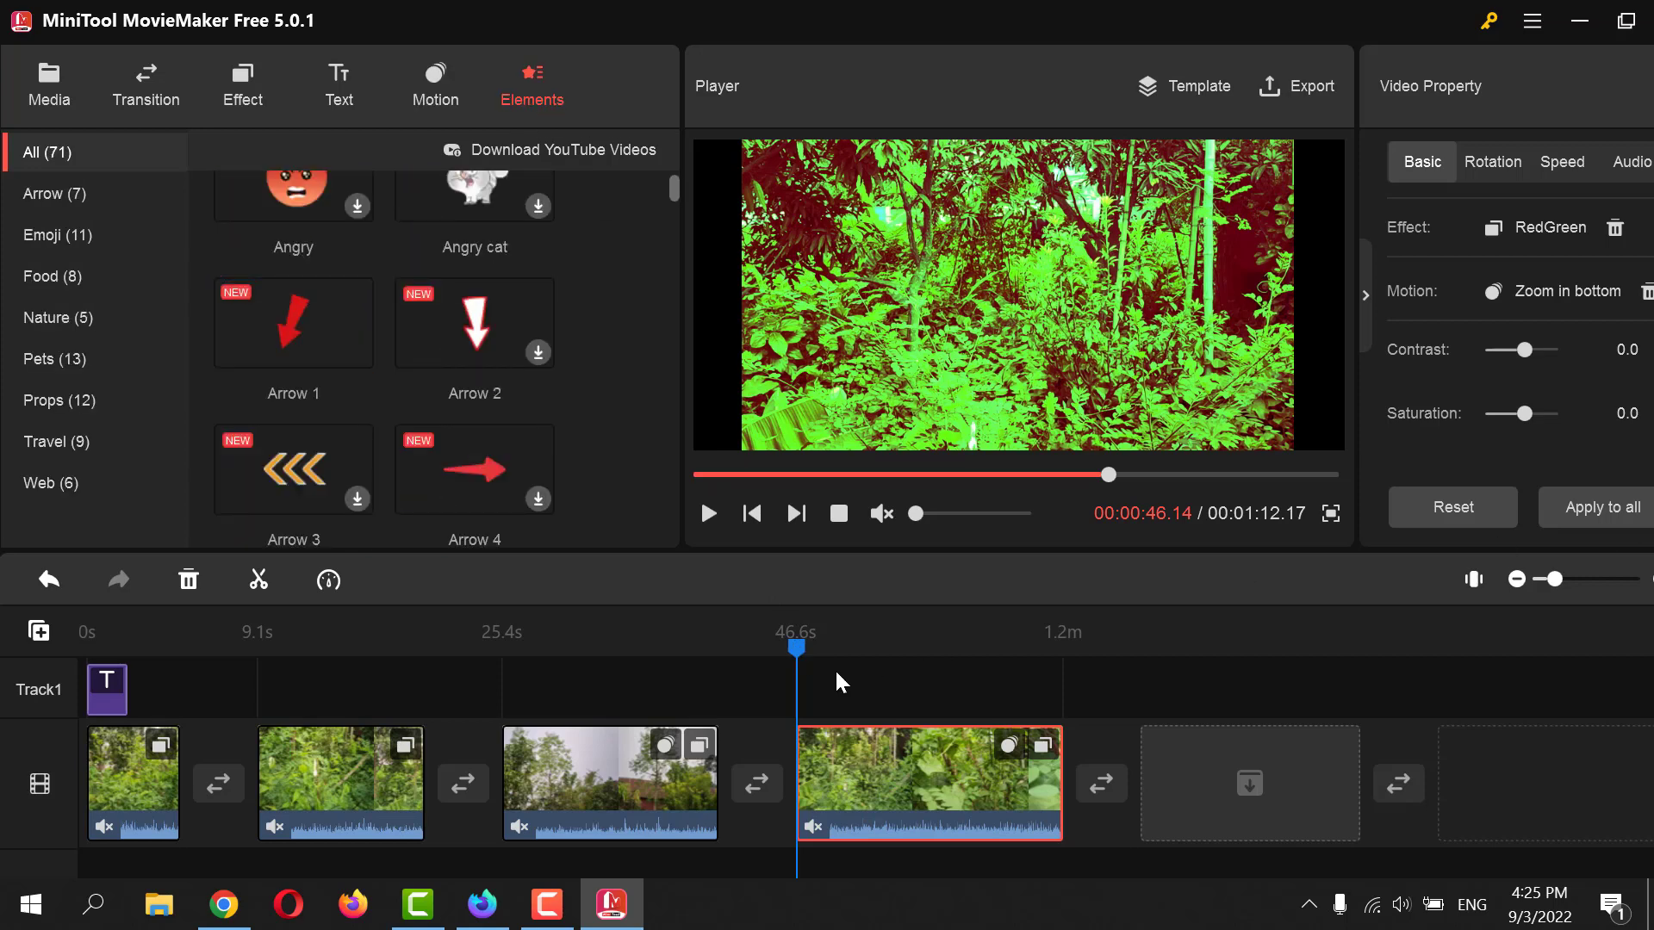
{"action": "left_click_drag", "start_coordinate": [793, 652], "coordinate": [385, 727]}
{"action": "mouse_move", "coordinate": [281, 367]}
{"action": "left_click", "coordinate": [357, 354]}
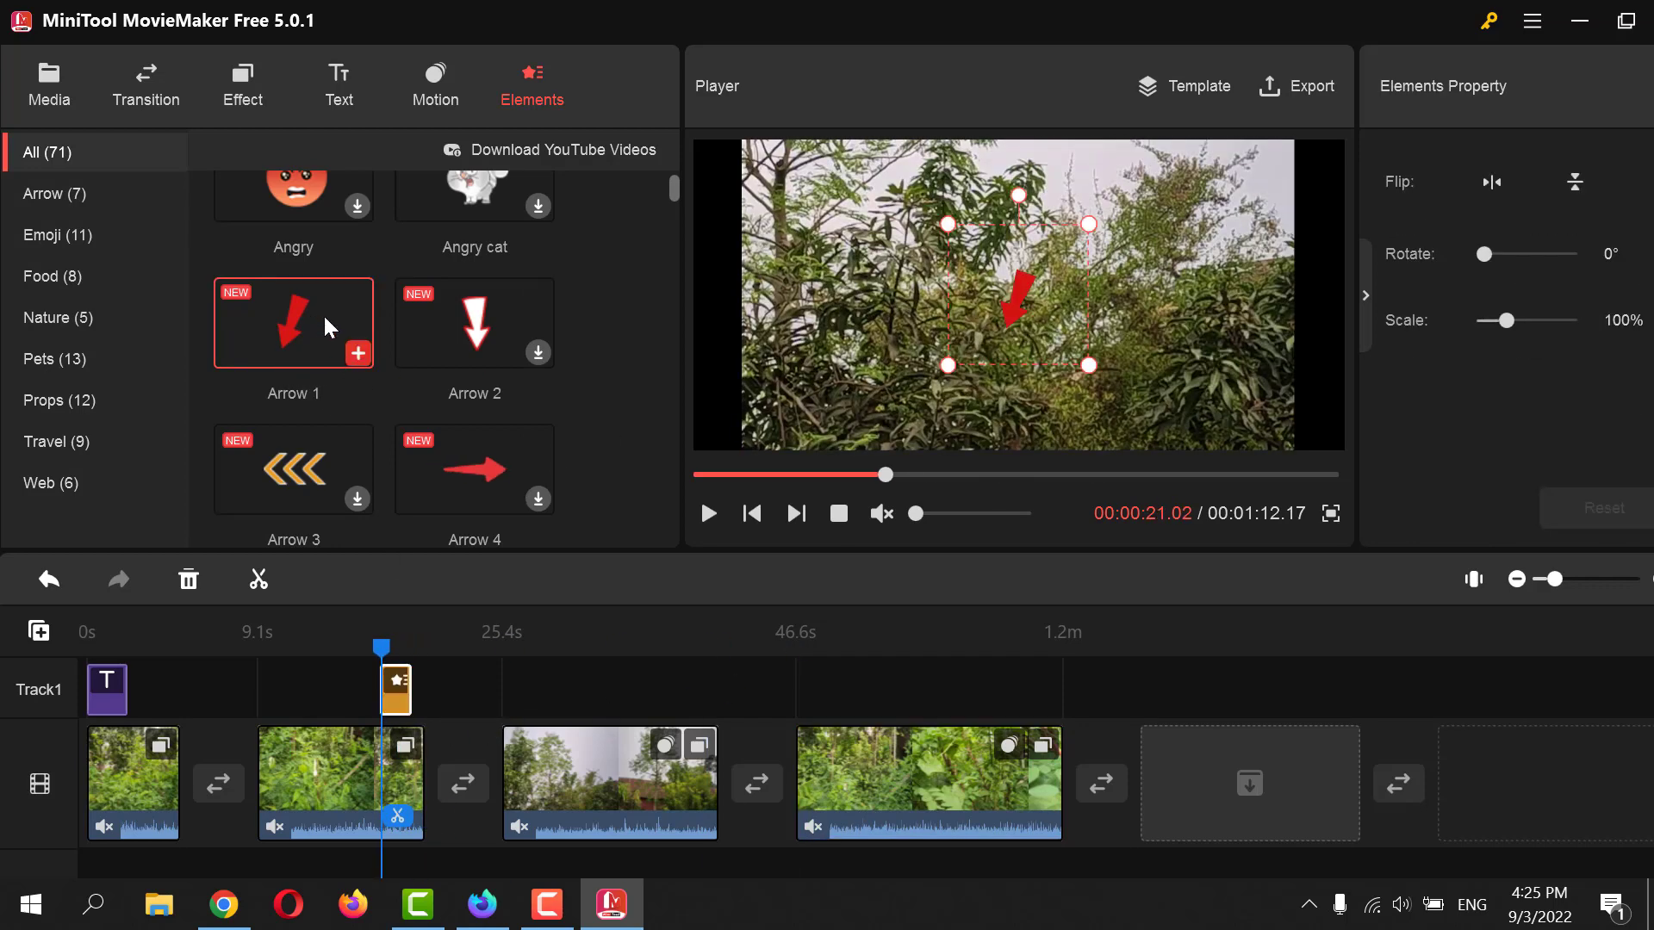
{"action": "left_click_drag", "start_coordinate": [1089, 224], "coordinate": [1259, 101]}
{"action": "left_click_drag", "start_coordinate": [1182, 183], "coordinate": [1121, 272]}
- Browse the elements and add Countdown 1 at about 00:00:30.16, enlarging it to about 302% and placing it near the picture's centre
{"action": "scroll", "coordinate": [435, 440], "scroll_direction": "down", "scroll_amount": 11}
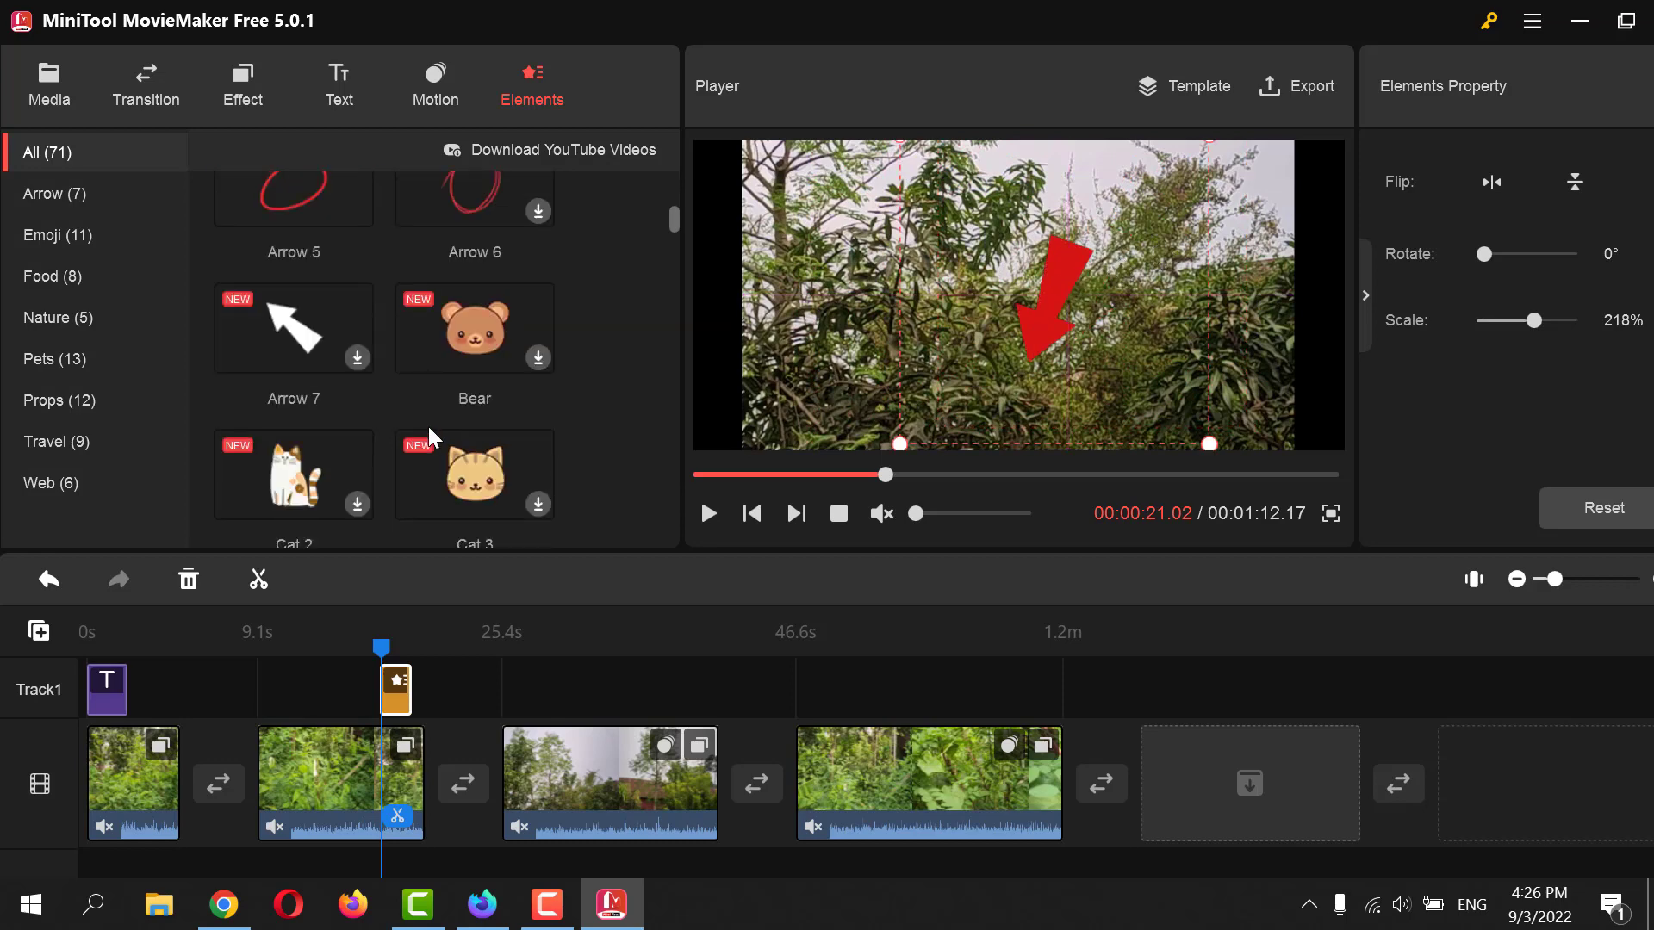
{"action": "scroll", "coordinate": [435, 439], "scroll_direction": "down", "scroll_amount": 10}
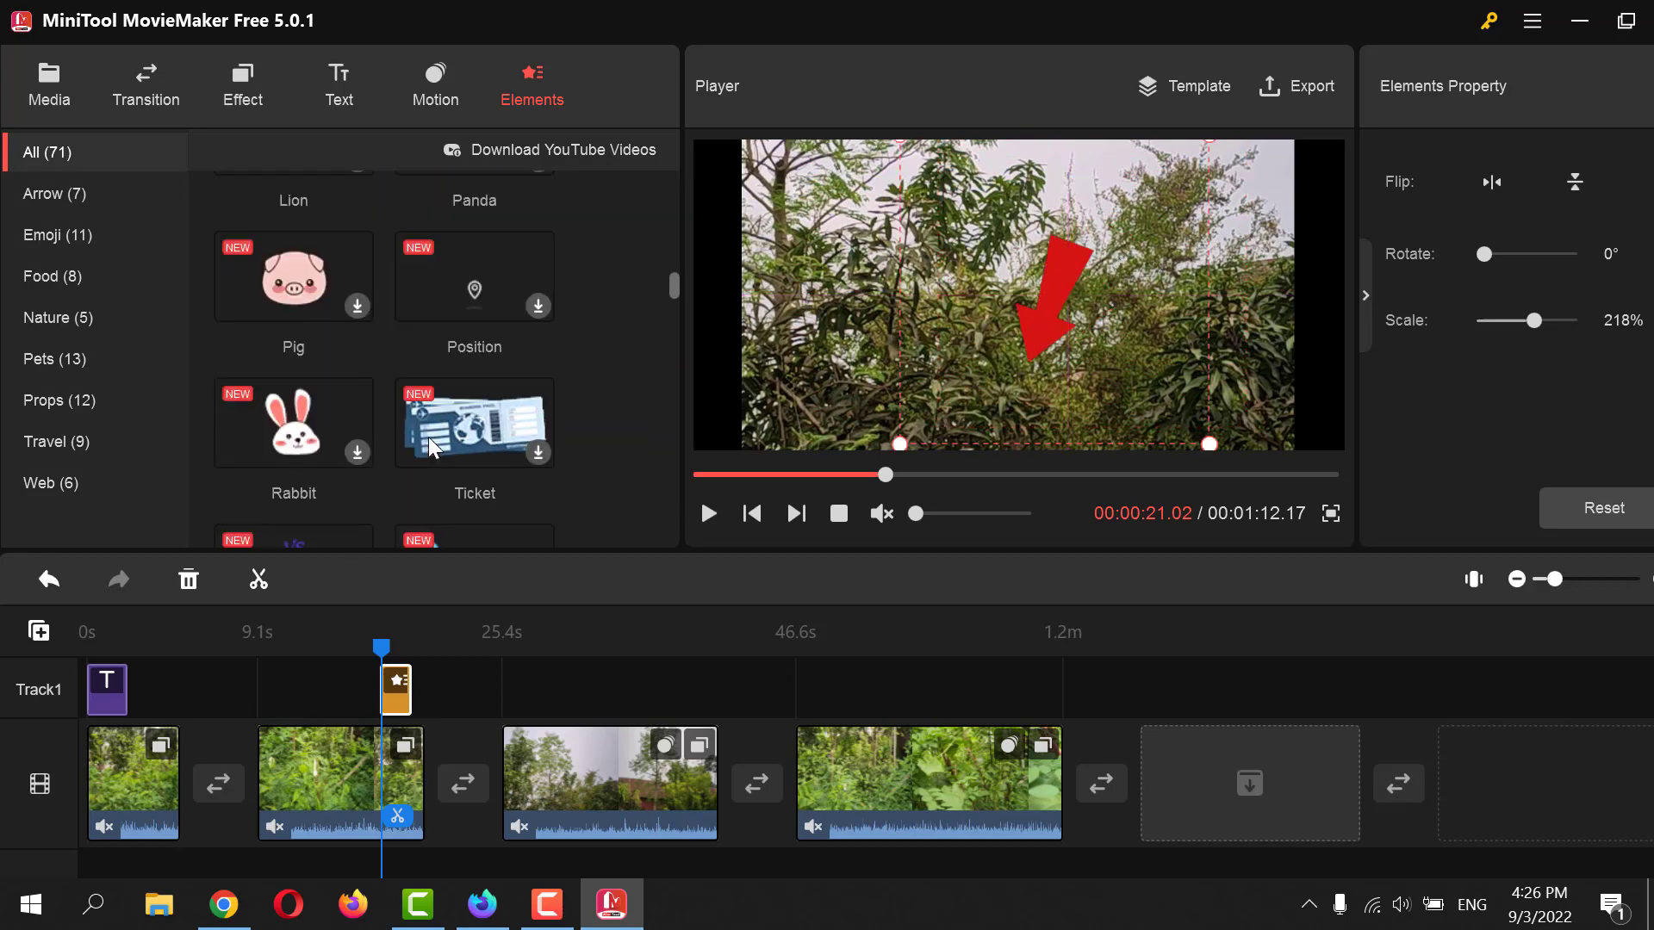
{"action": "scroll", "coordinate": [454, 471], "scroll_direction": "down", "scroll_amount": 10}
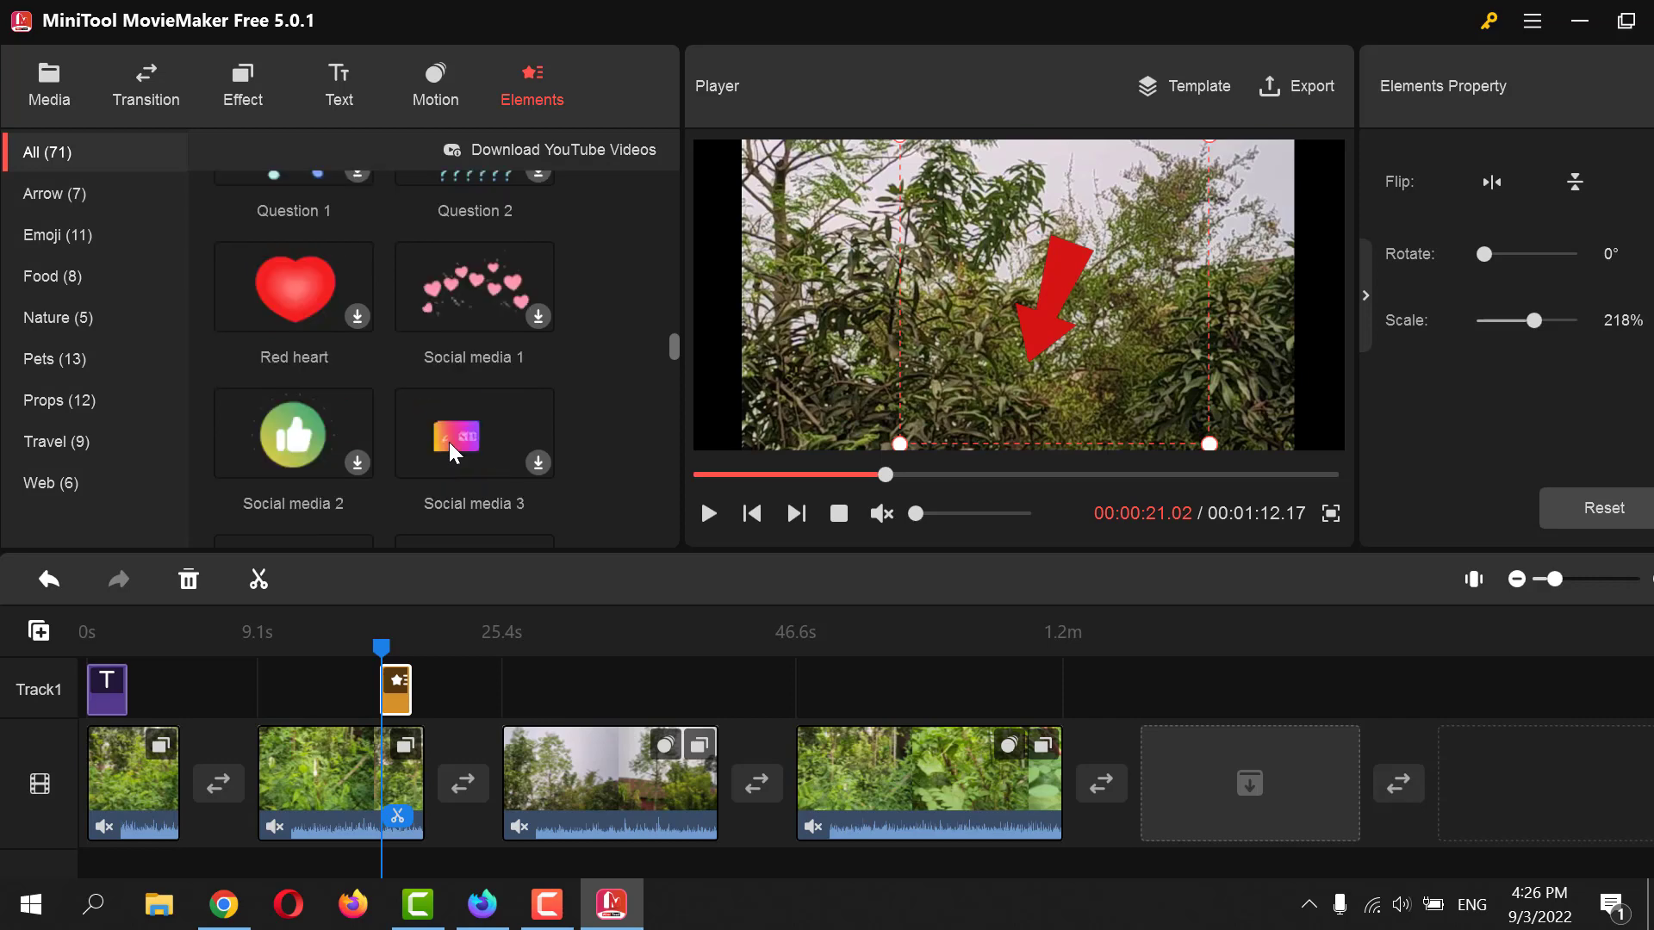
{"action": "scroll", "coordinate": [454, 448], "scroll_direction": "up", "scroll_amount": 1}
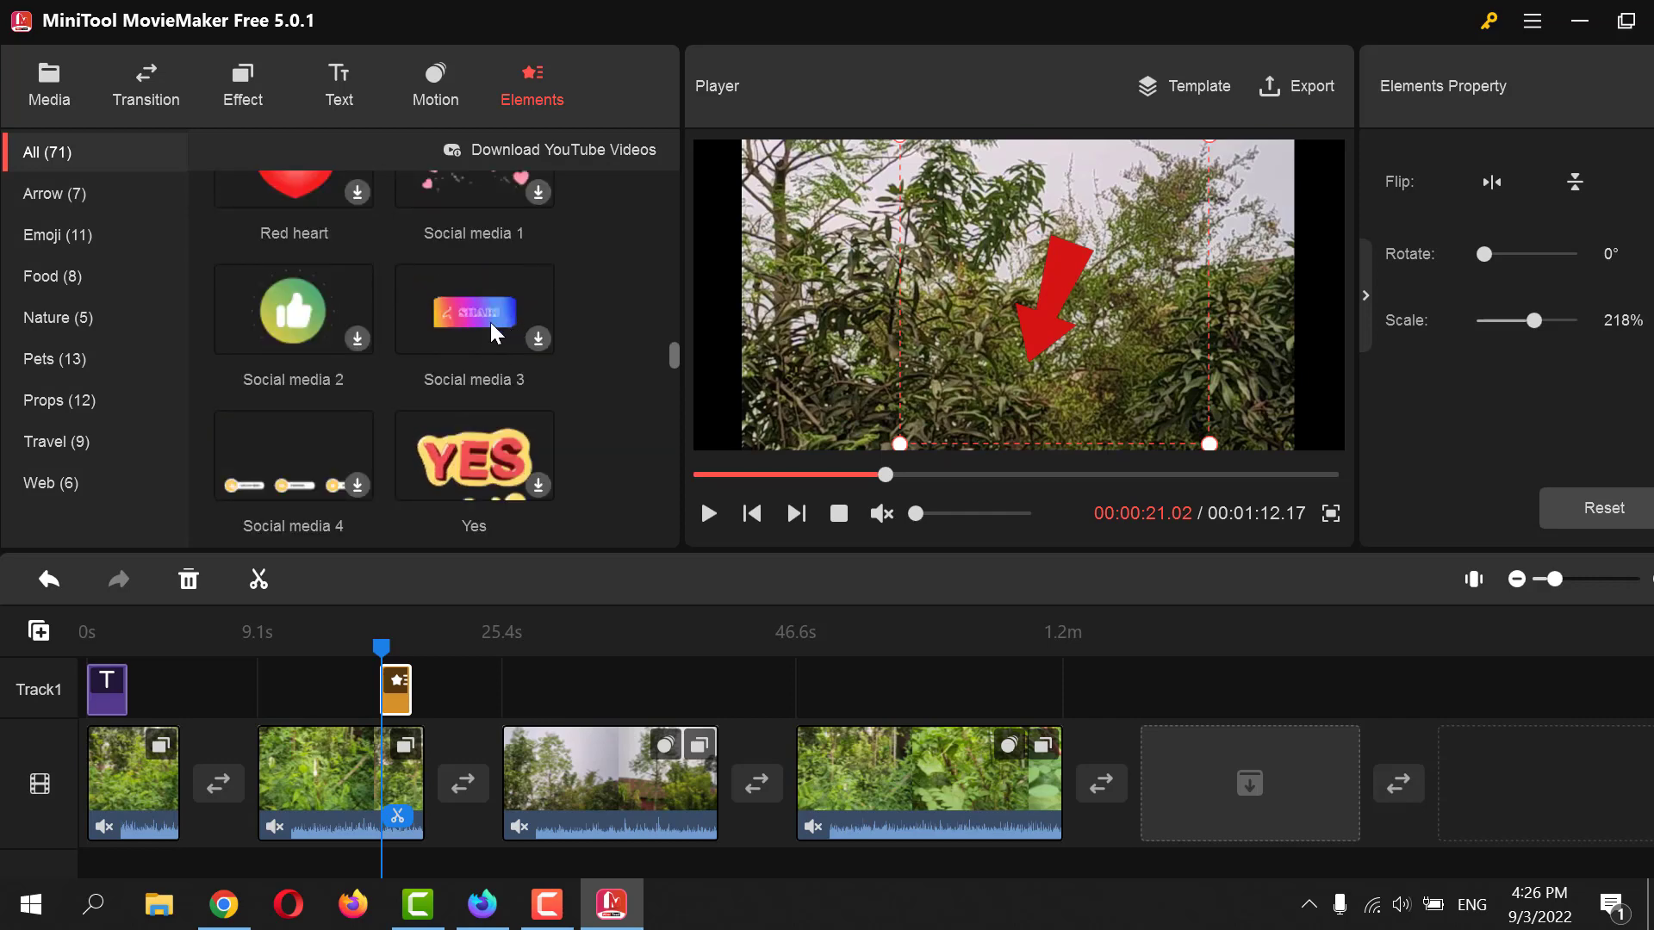
{"action": "scroll", "coordinate": [508, 379], "scroll_direction": "up", "scroll_amount": 15}
{"action": "scroll", "coordinate": [468, 365], "scroll_direction": "down", "scroll_amount": 15}
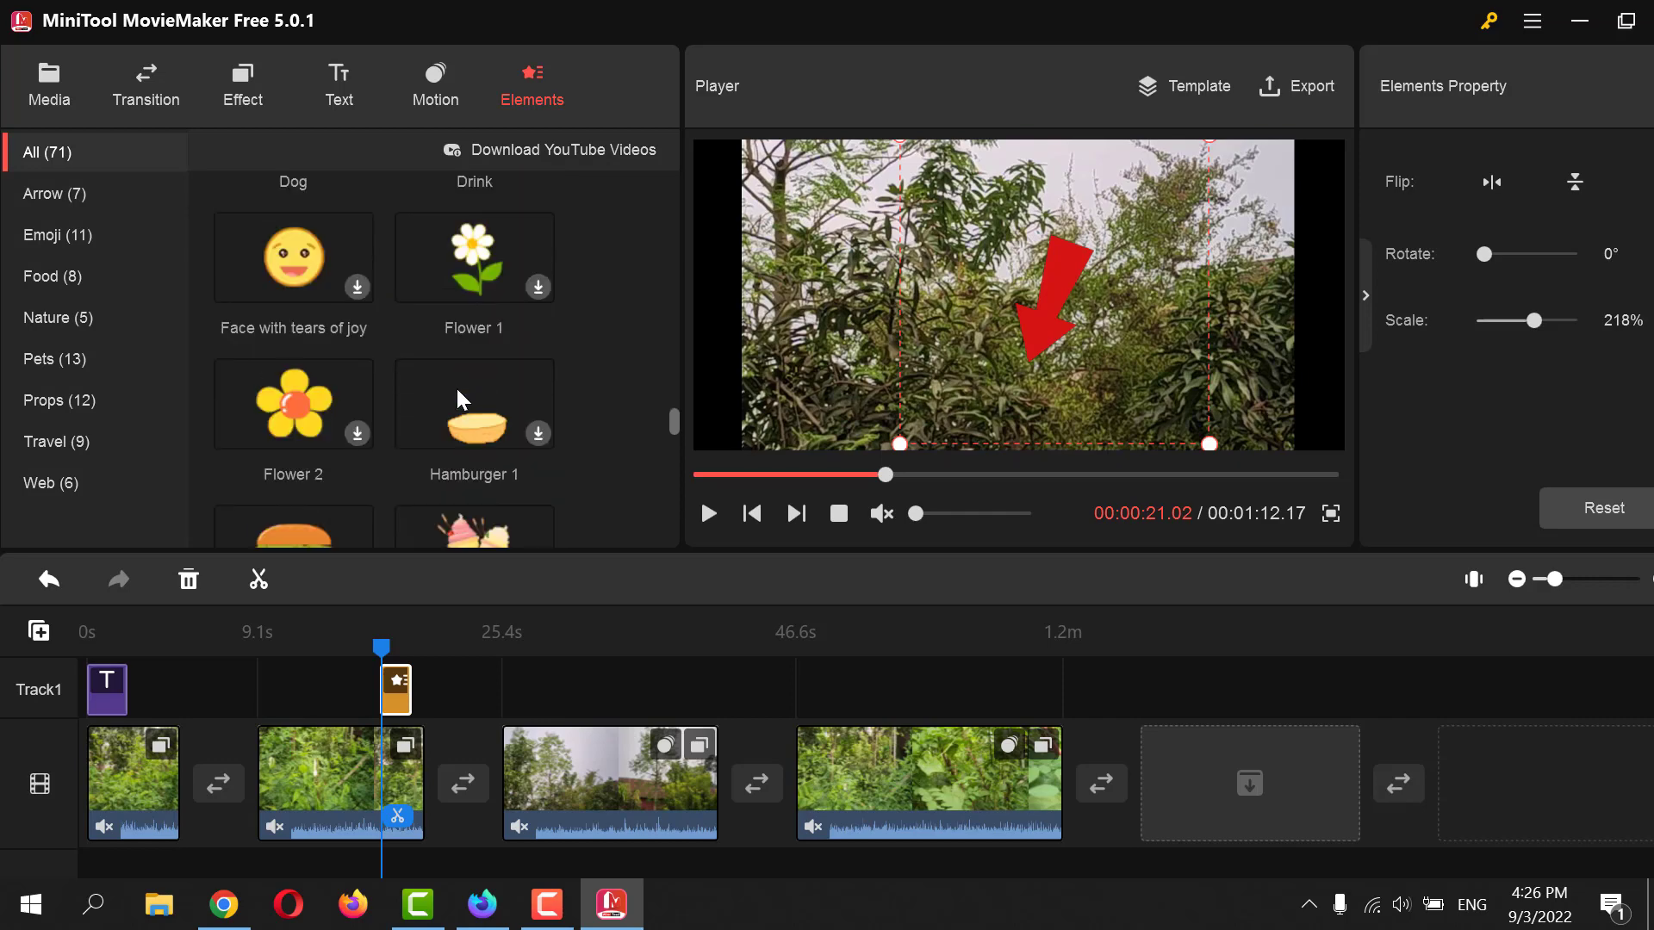
{"action": "scroll", "coordinate": [459, 398], "scroll_direction": "down", "scroll_amount": 12}
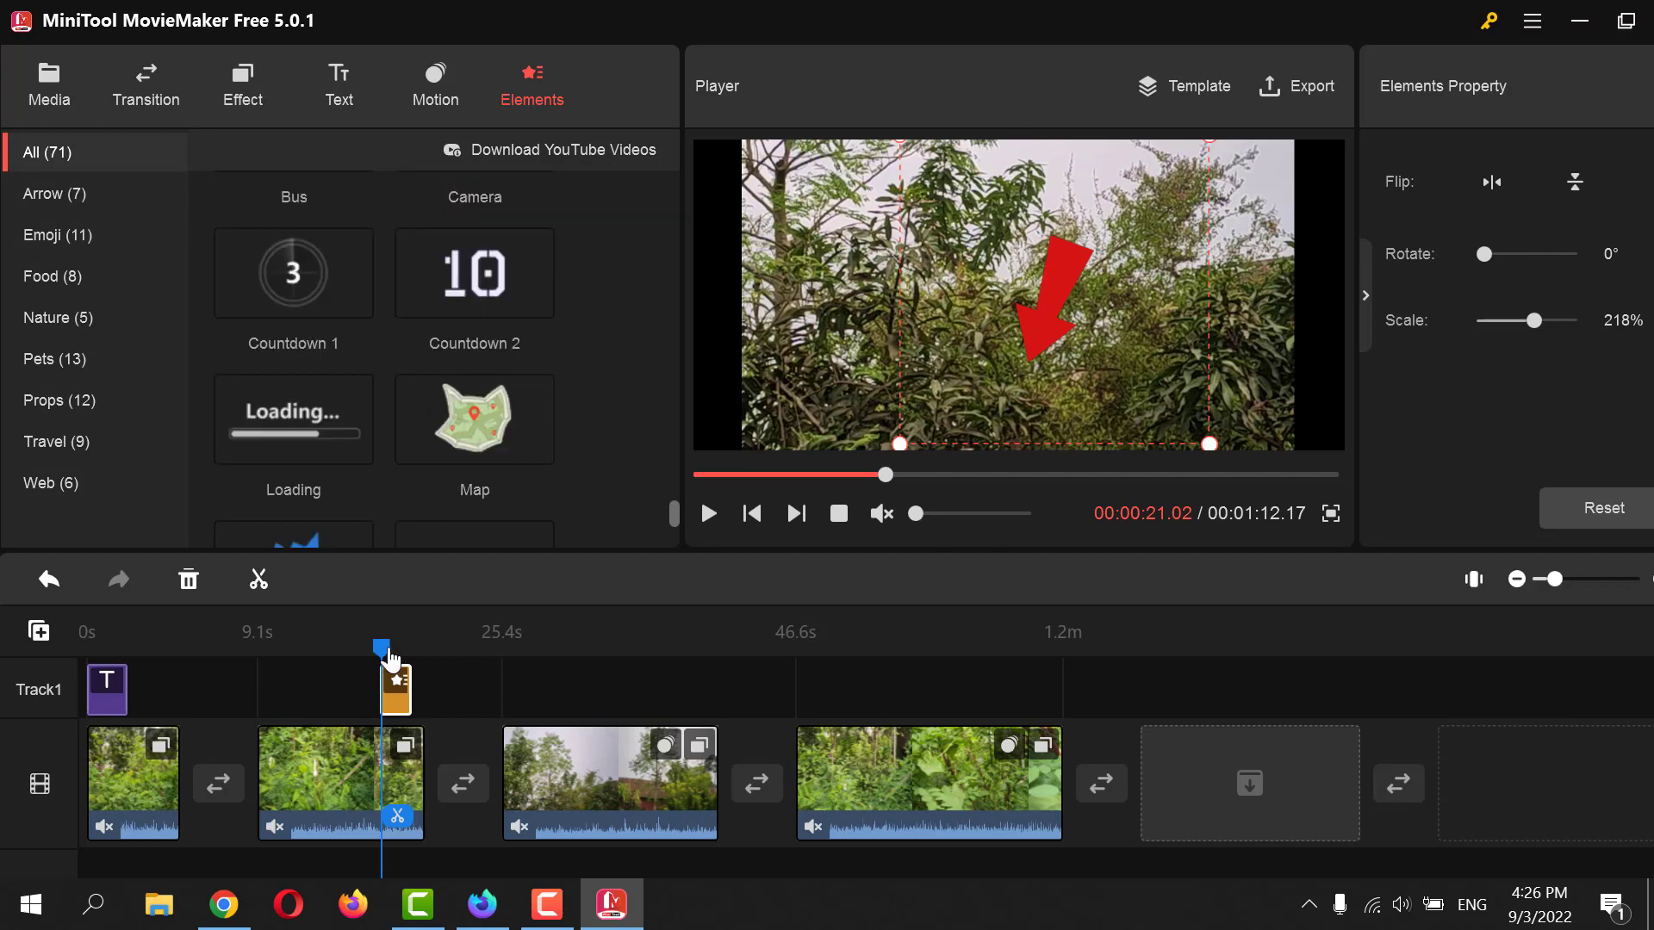
{"action": "left_click_drag", "start_coordinate": [384, 660], "coordinate": [557, 654]}
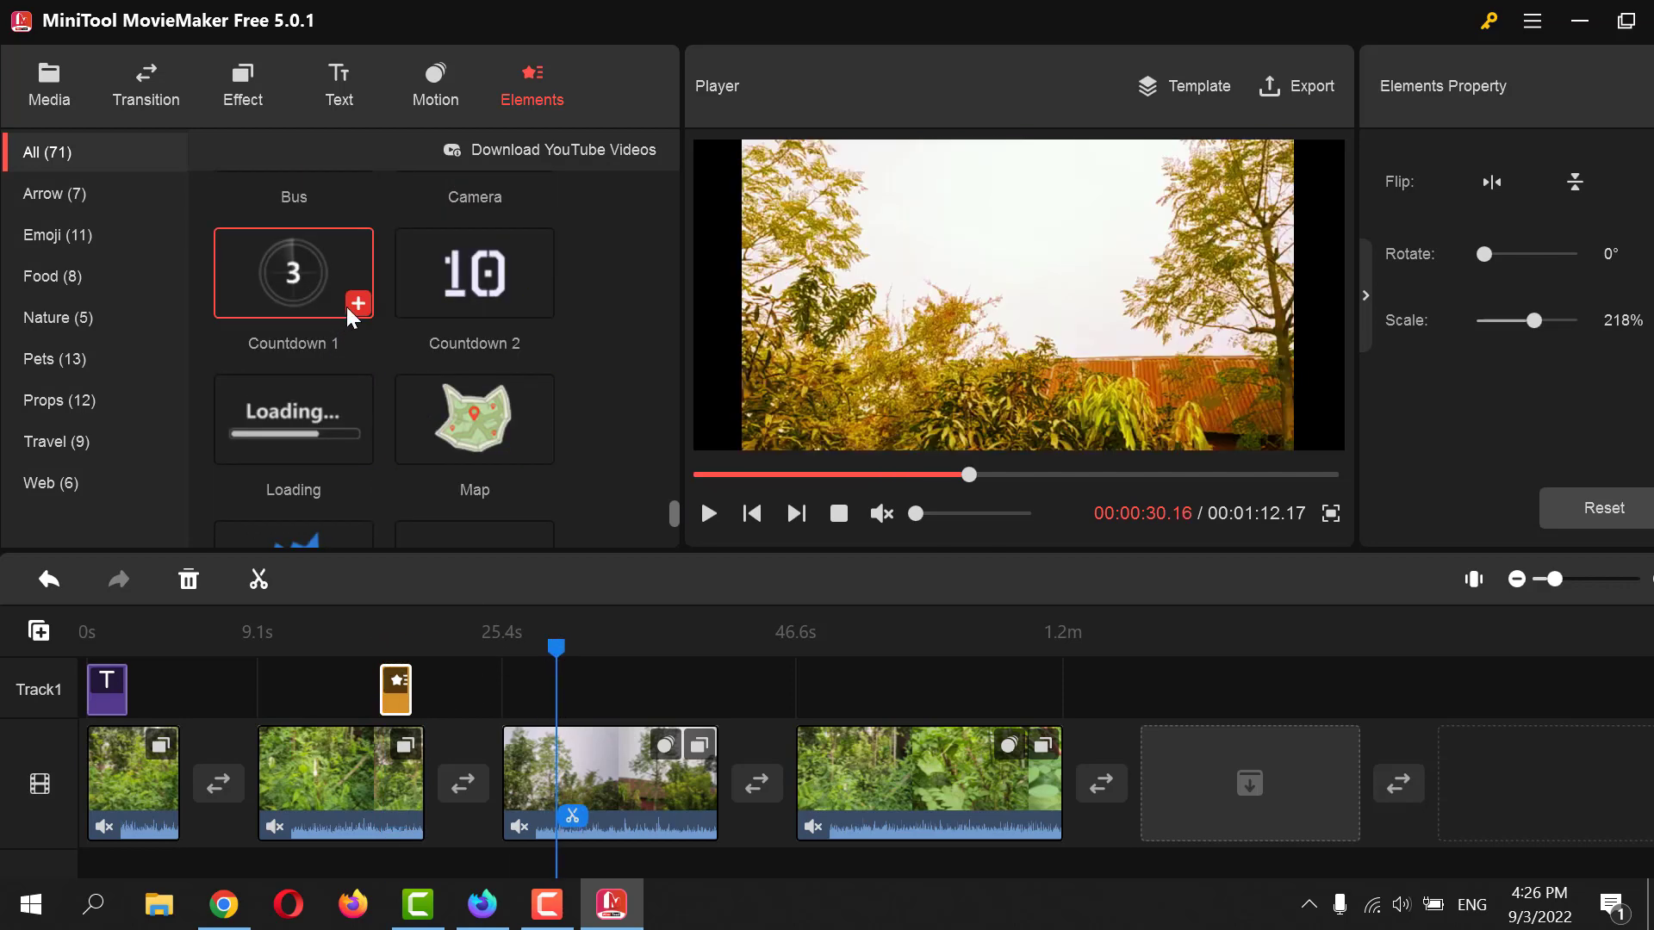
{"action": "left_click", "coordinate": [359, 305]}
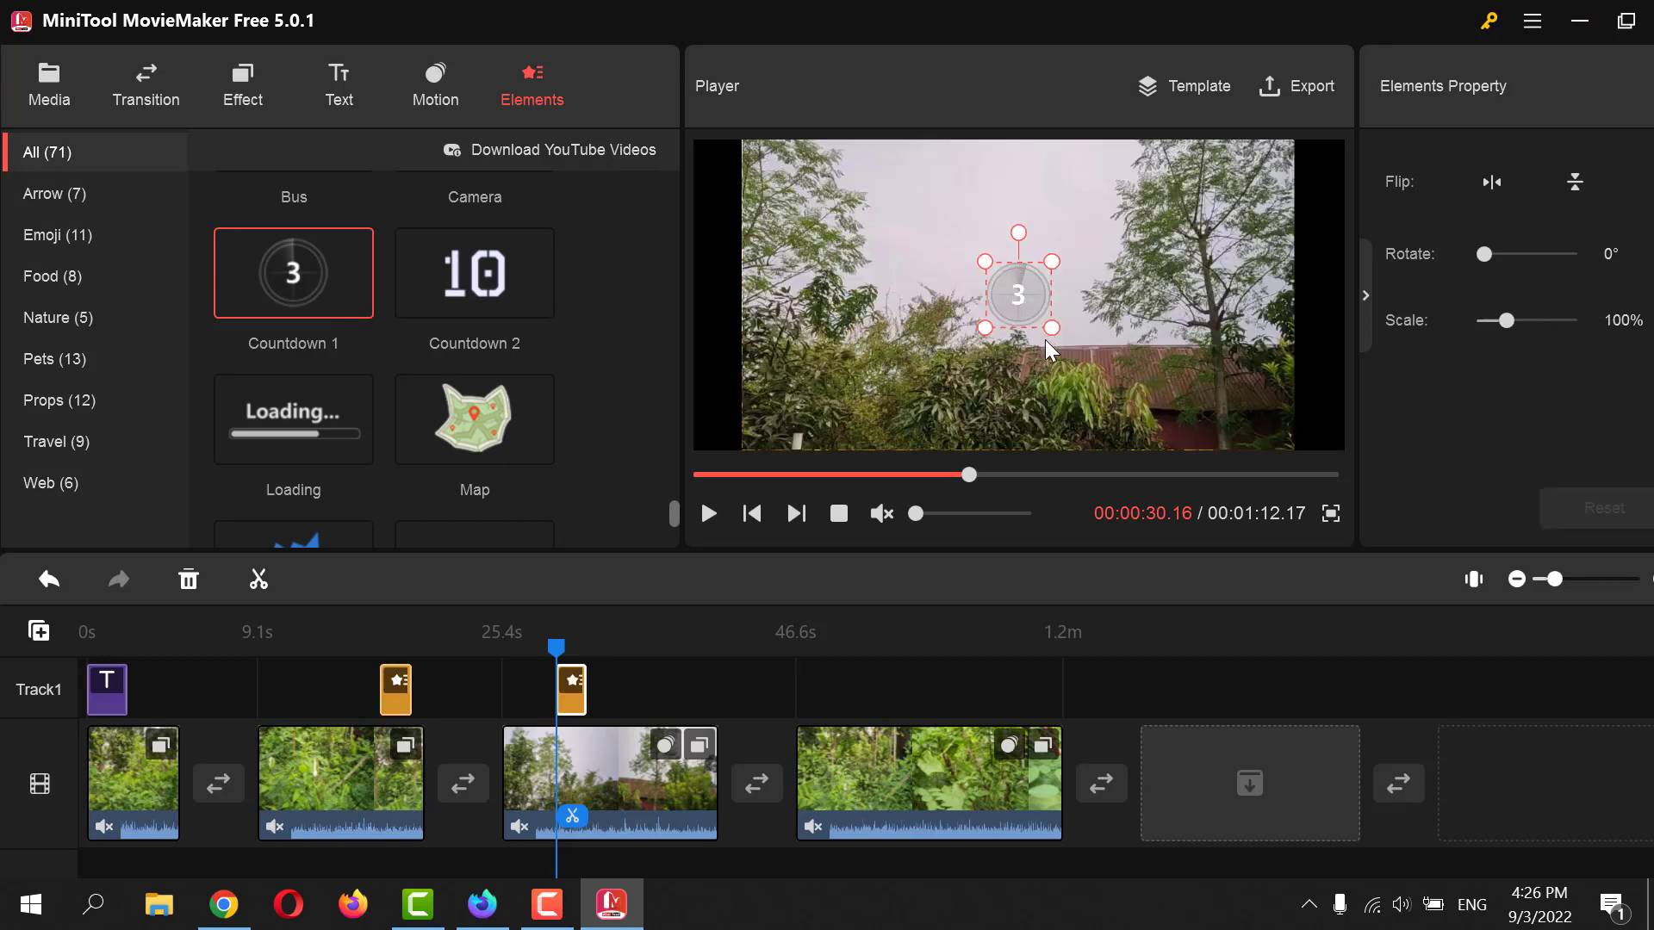
{"action": "left_click_drag", "start_coordinate": [1052, 328], "coordinate": [1188, 464]}
{"action": "left_click_drag", "start_coordinate": [1122, 360], "coordinate": [1033, 296]}
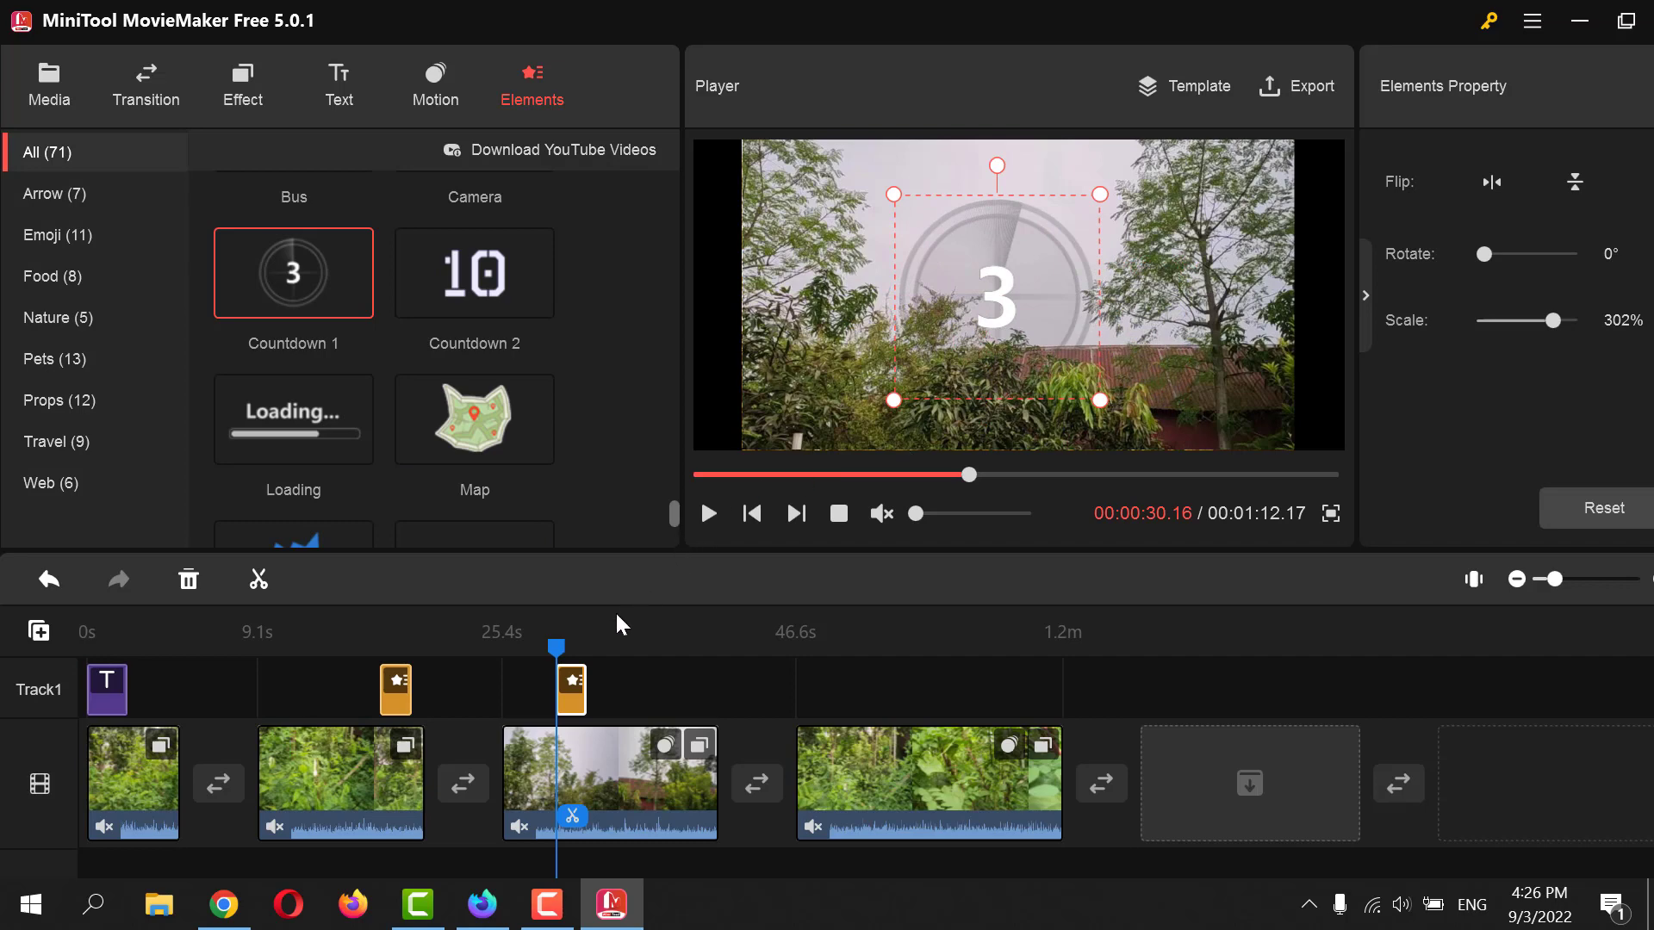
- Add the Subscribe 1 element at about 00:00:15.17, enlarge it to about 298% and centre it in the picture
{"action": "left_click_drag", "start_coordinate": [556, 676], "coordinate": [525, 691]}
{"action": "scroll", "coordinate": [370, 465], "scroll_direction": "down", "scroll_amount": 3}
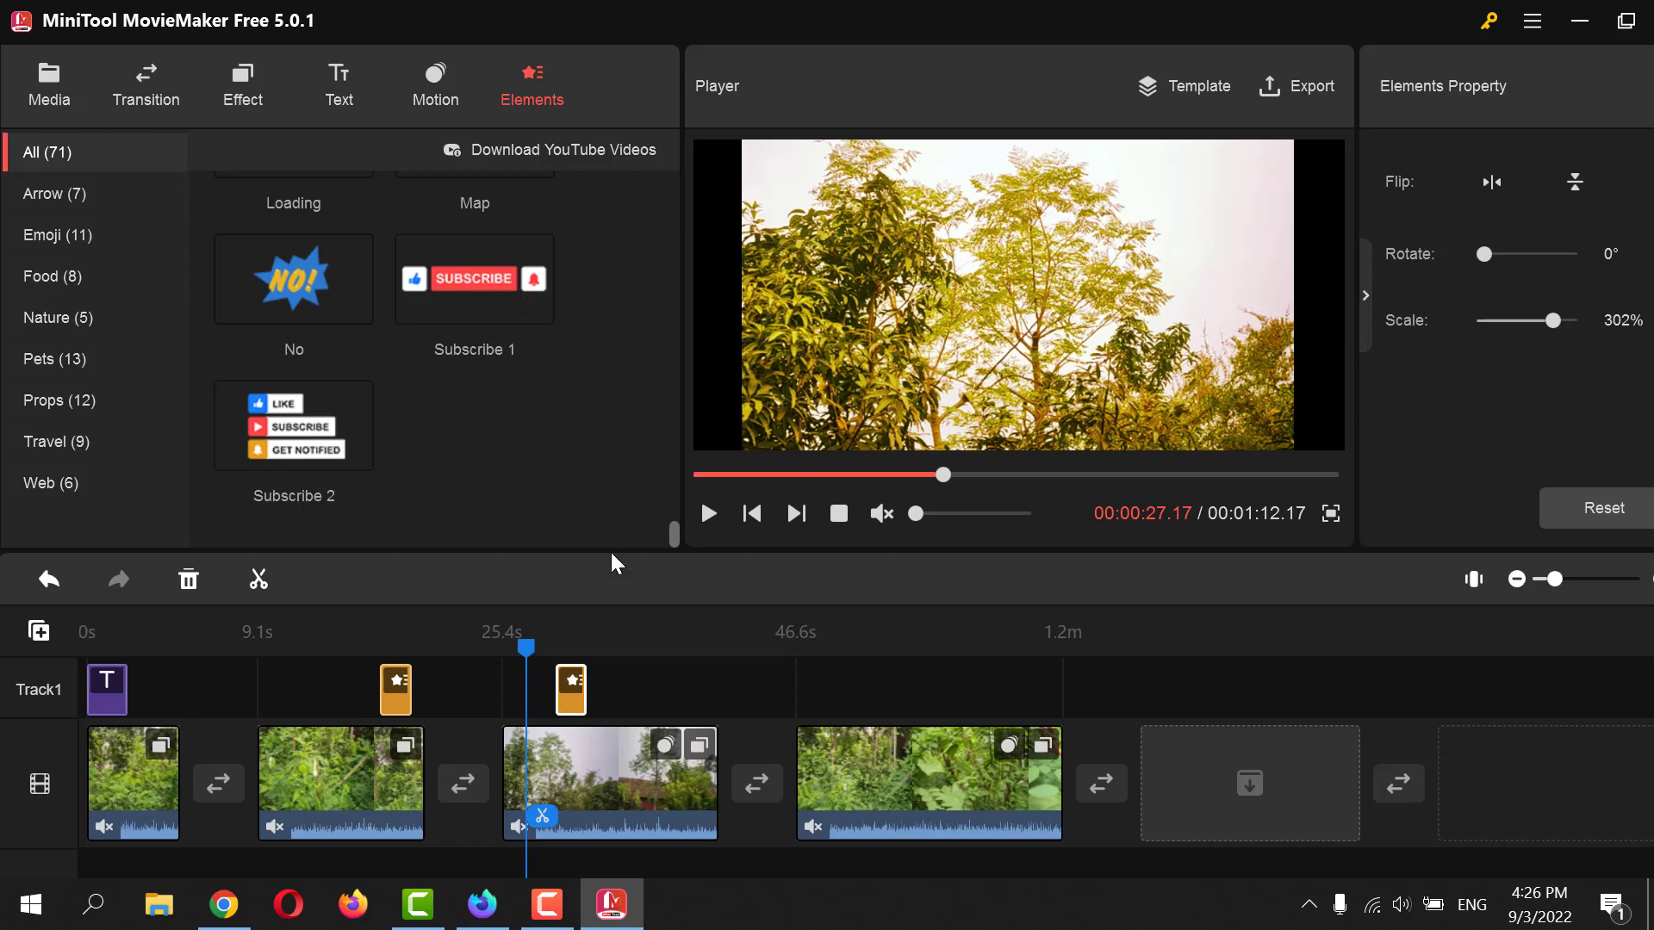
{"action": "left_click_drag", "start_coordinate": [528, 656], "coordinate": [325, 738]}
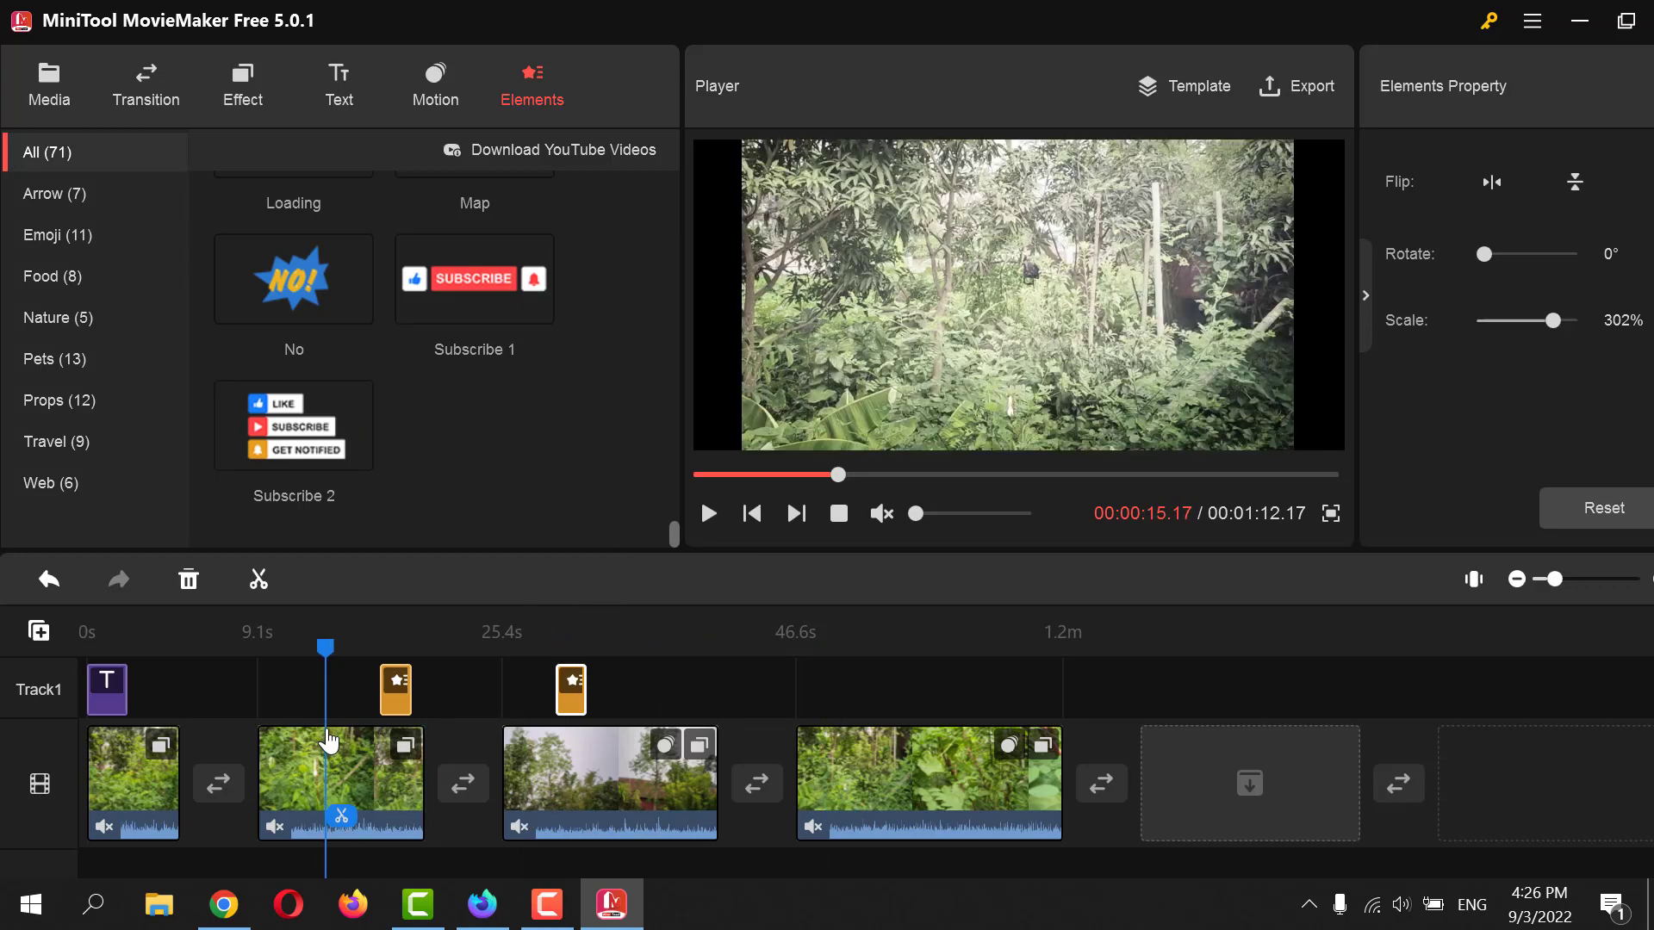
{"action": "left_click", "coordinate": [541, 303]}
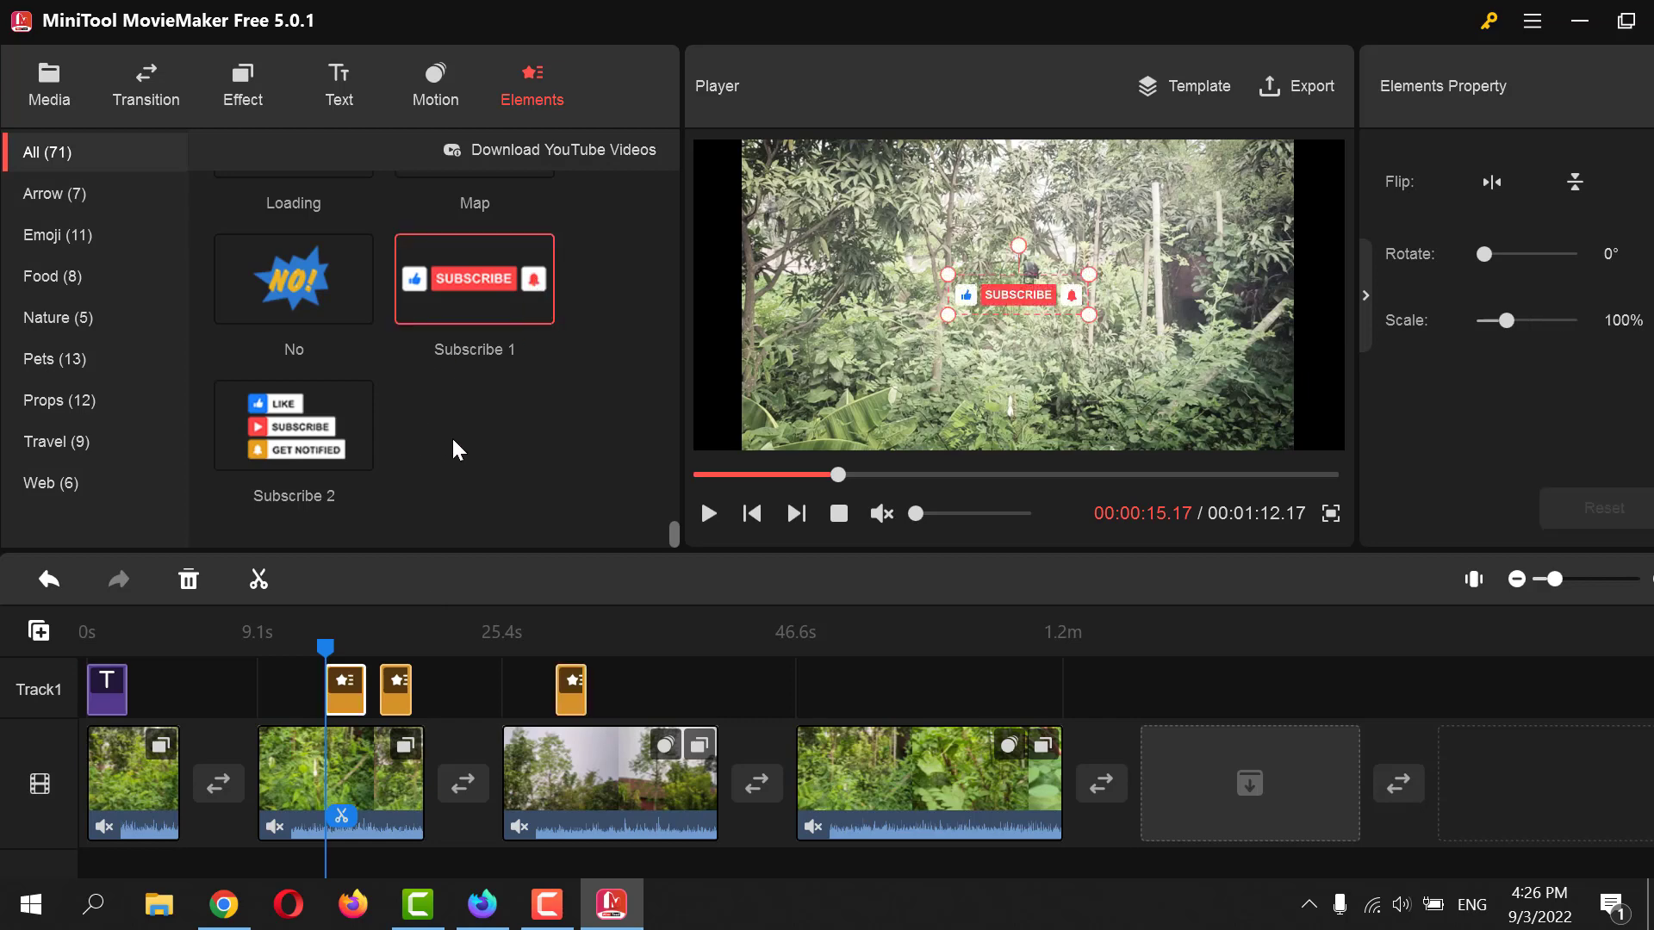
{"action": "left_click_drag", "start_coordinate": [951, 316], "coordinate": [784, 405]}
{"action": "left_click_drag", "start_coordinate": [900, 353], "coordinate": [1044, 335]}
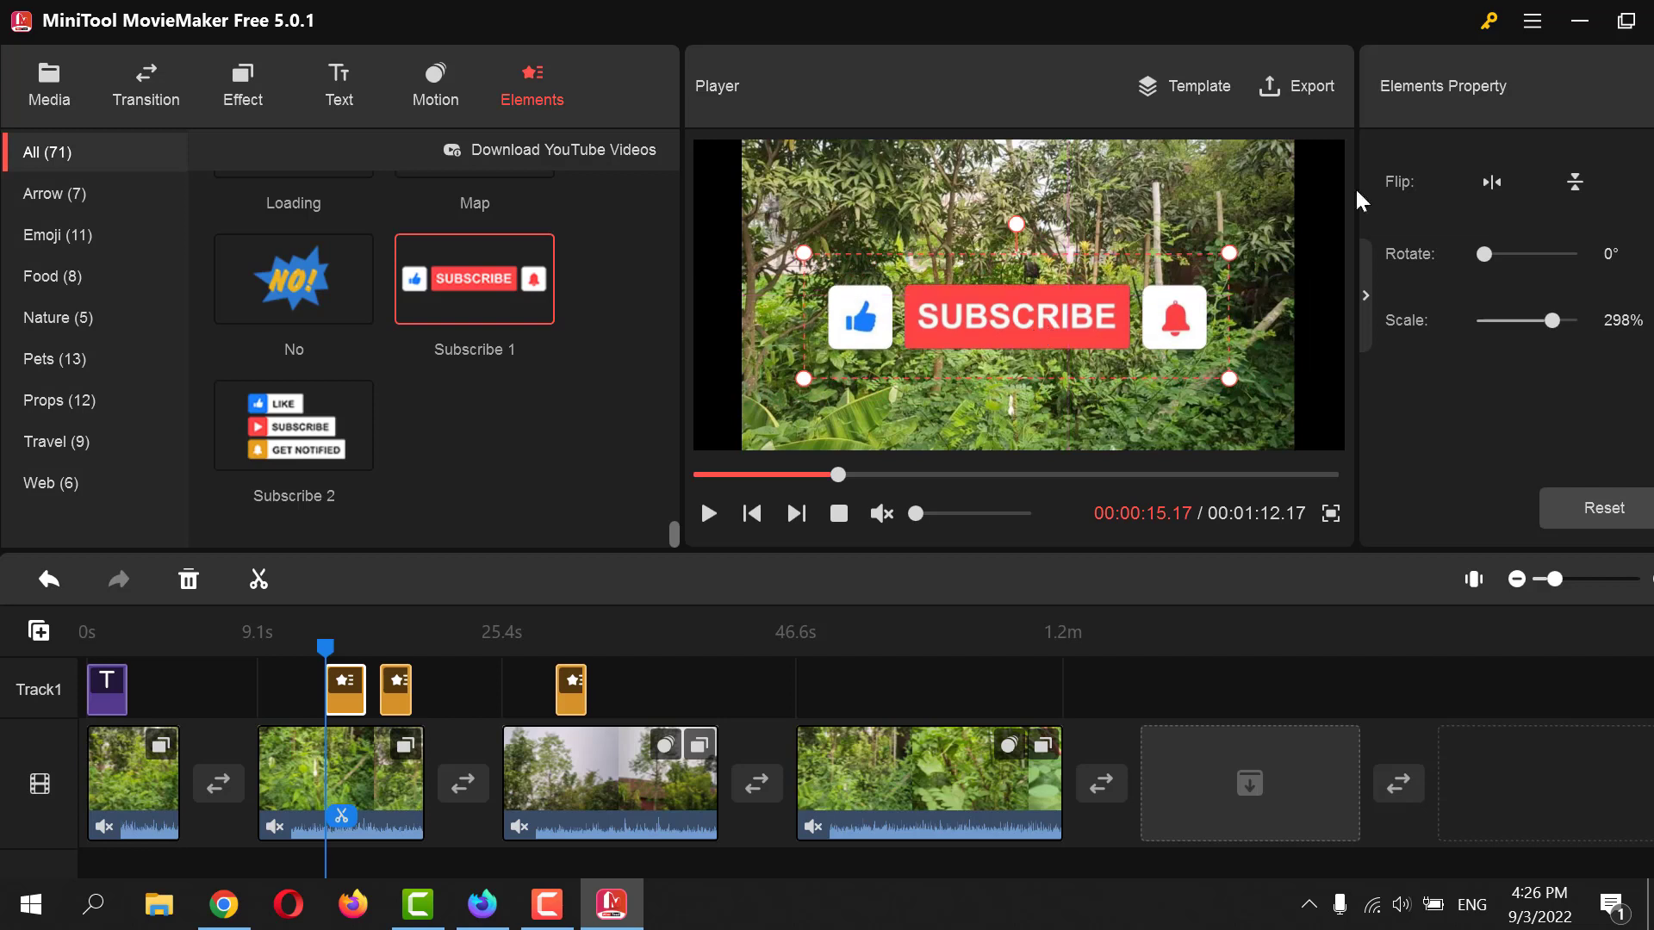
- Browse the full transition list while checking the joins after the first and second segments, at about 00:00:09.01 and 00:00:25.09
{"action": "left_click", "coordinate": [163, 95]}
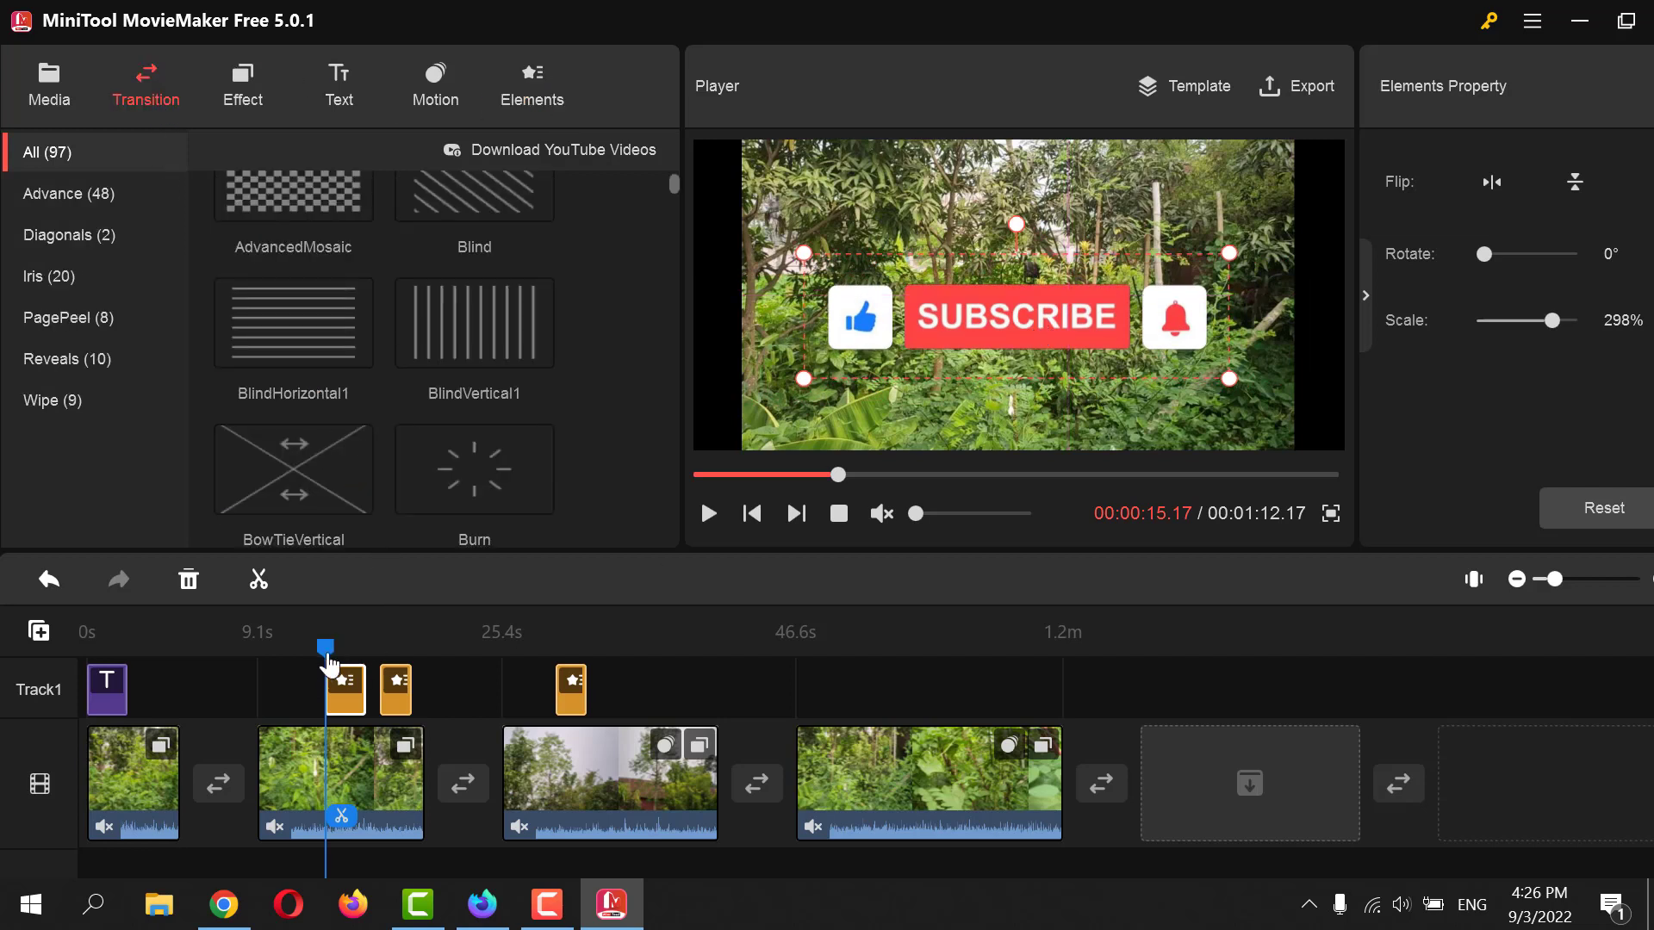
{"action": "left_click_drag", "start_coordinate": [328, 665], "coordinate": [180, 665]}
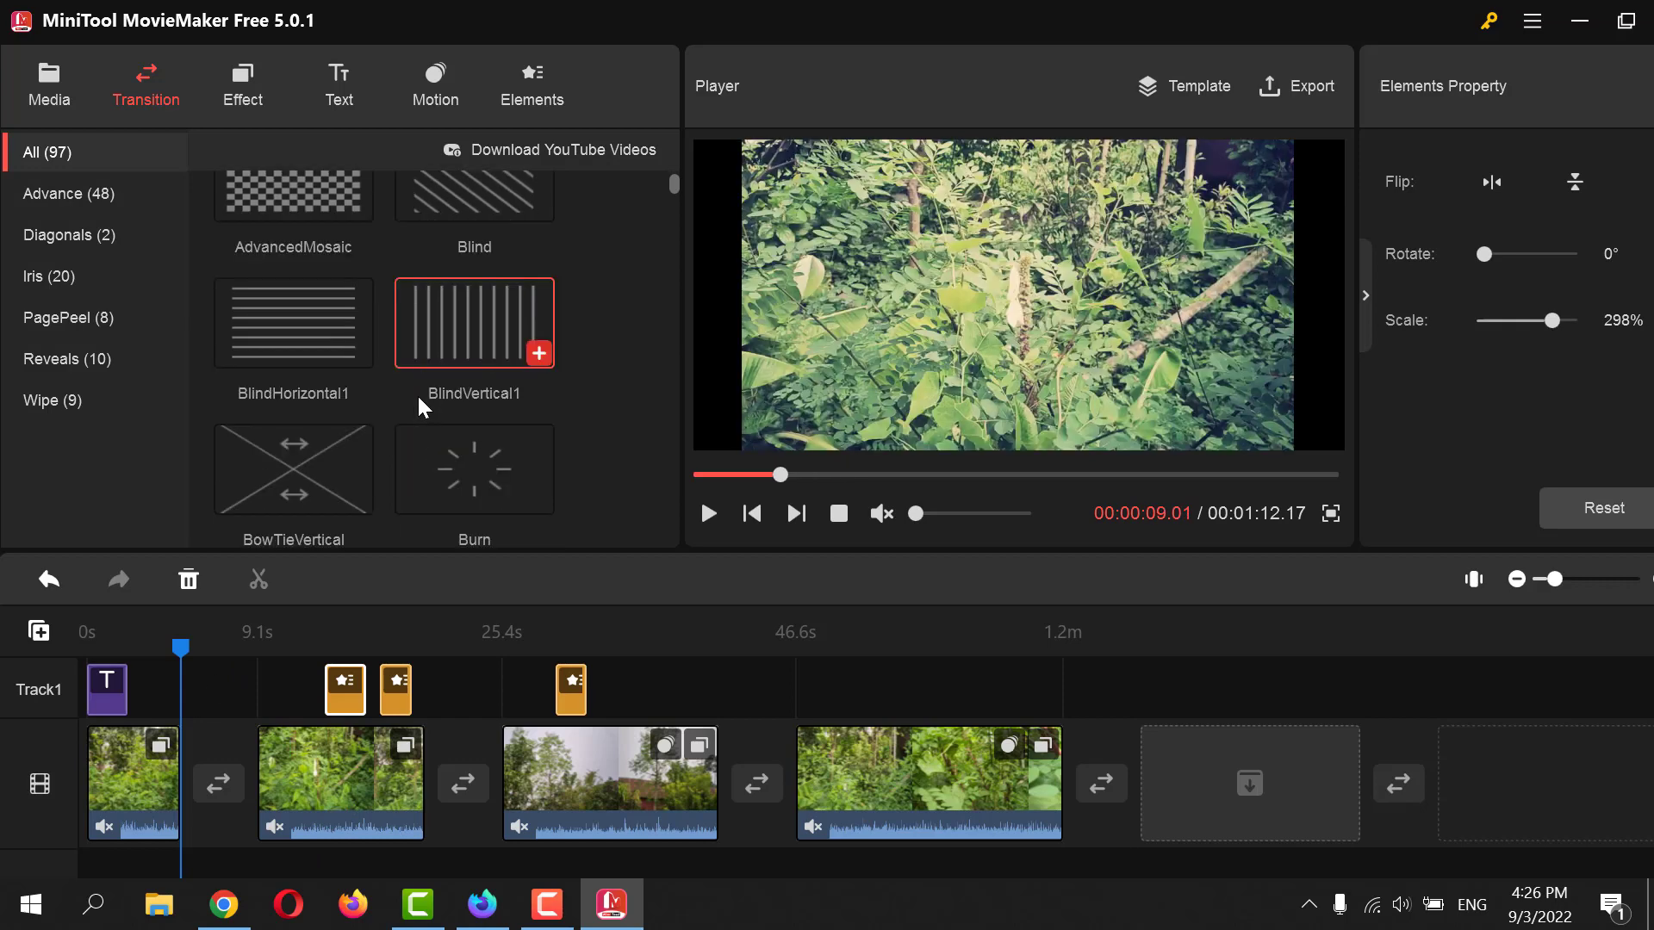
{"action": "scroll", "coordinate": [422, 405], "scroll_direction": "down", "scroll_amount": 4}
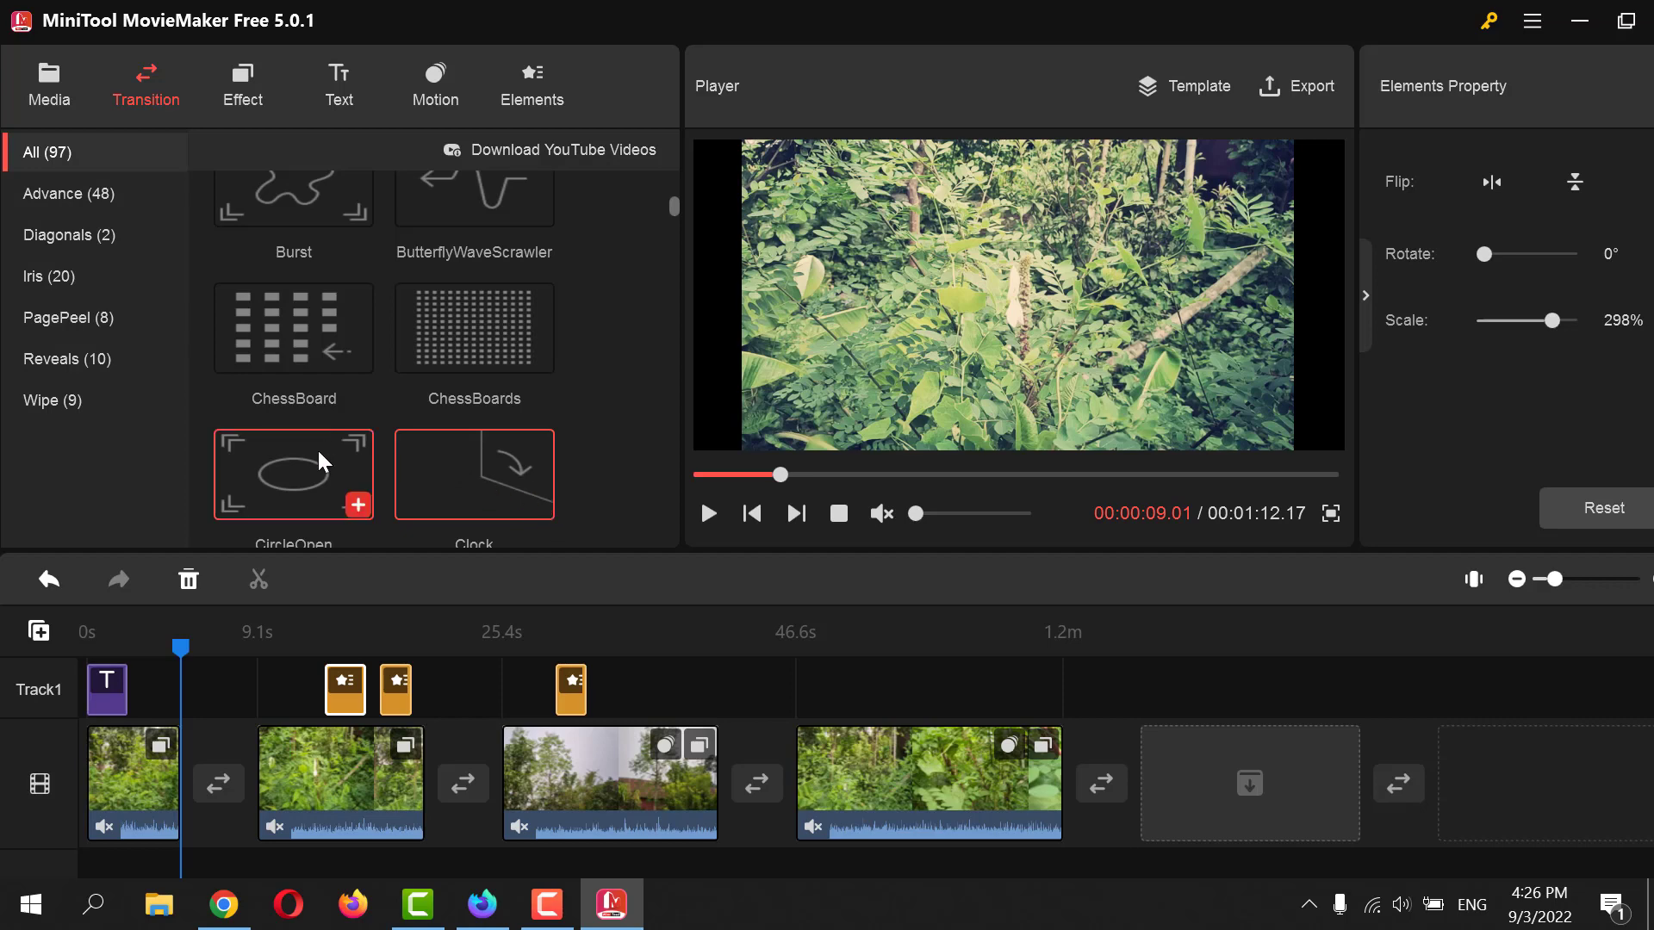
{"action": "scroll", "coordinate": [309, 493], "scroll_direction": "down", "scroll_amount": 1}
{"action": "left_click_drag", "start_coordinate": [180, 663], "coordinate": [425, 706]}
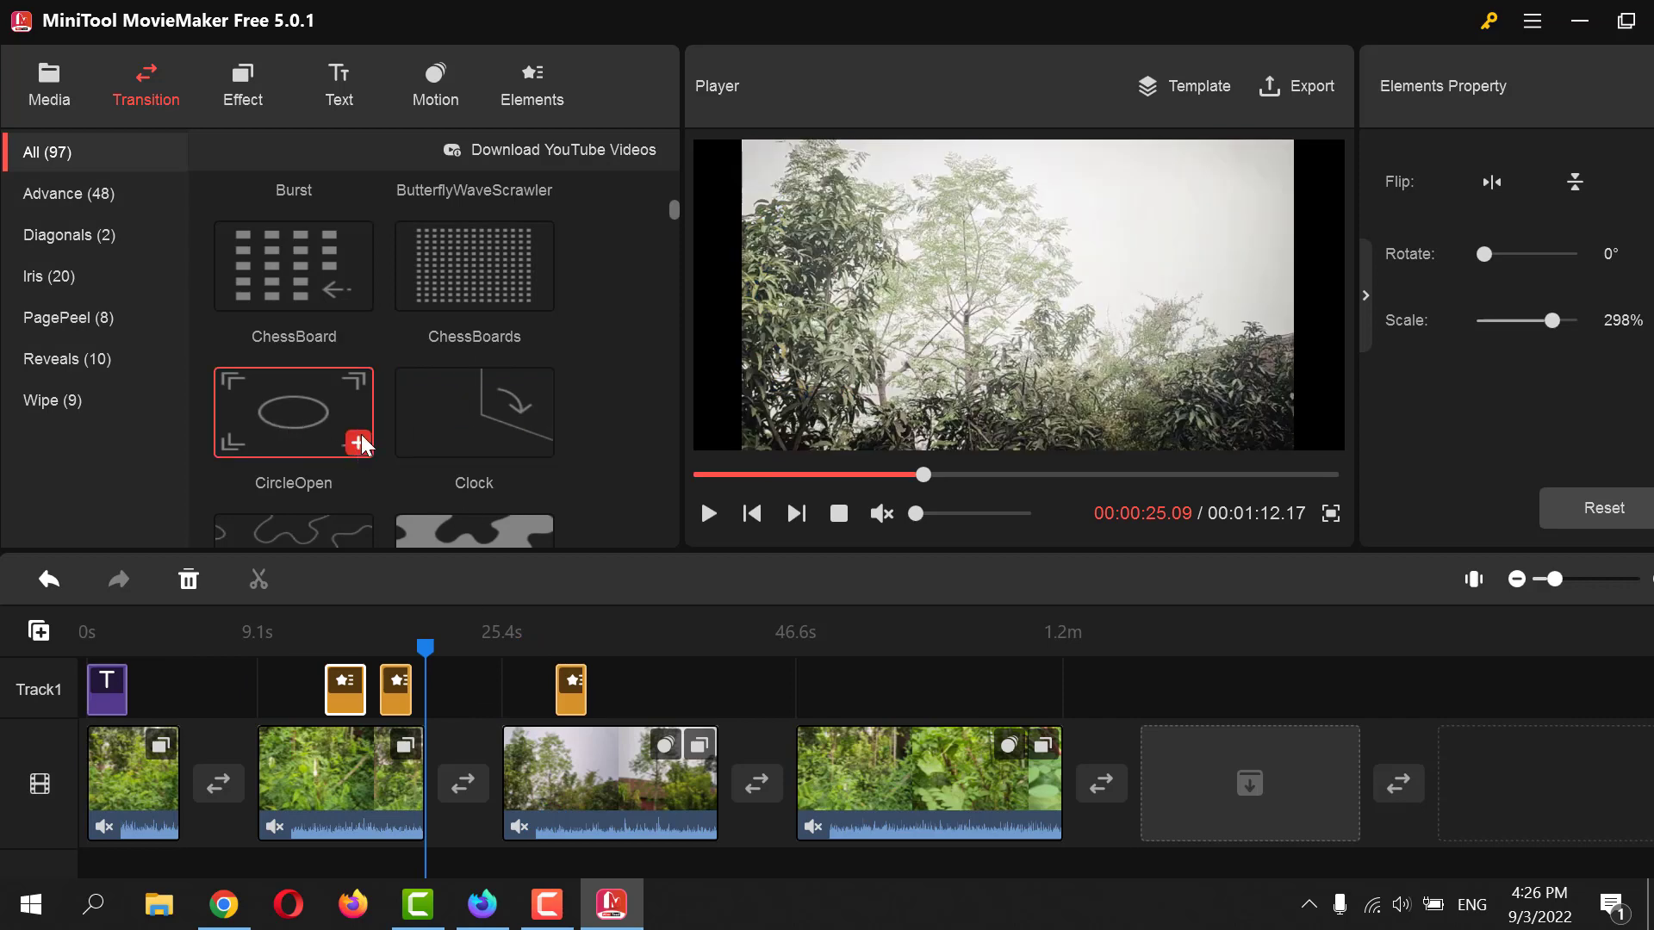
{"action": "scroll", "coordinate": [379, 465], "scroll_direction": "down", "scroll_amount": 6}
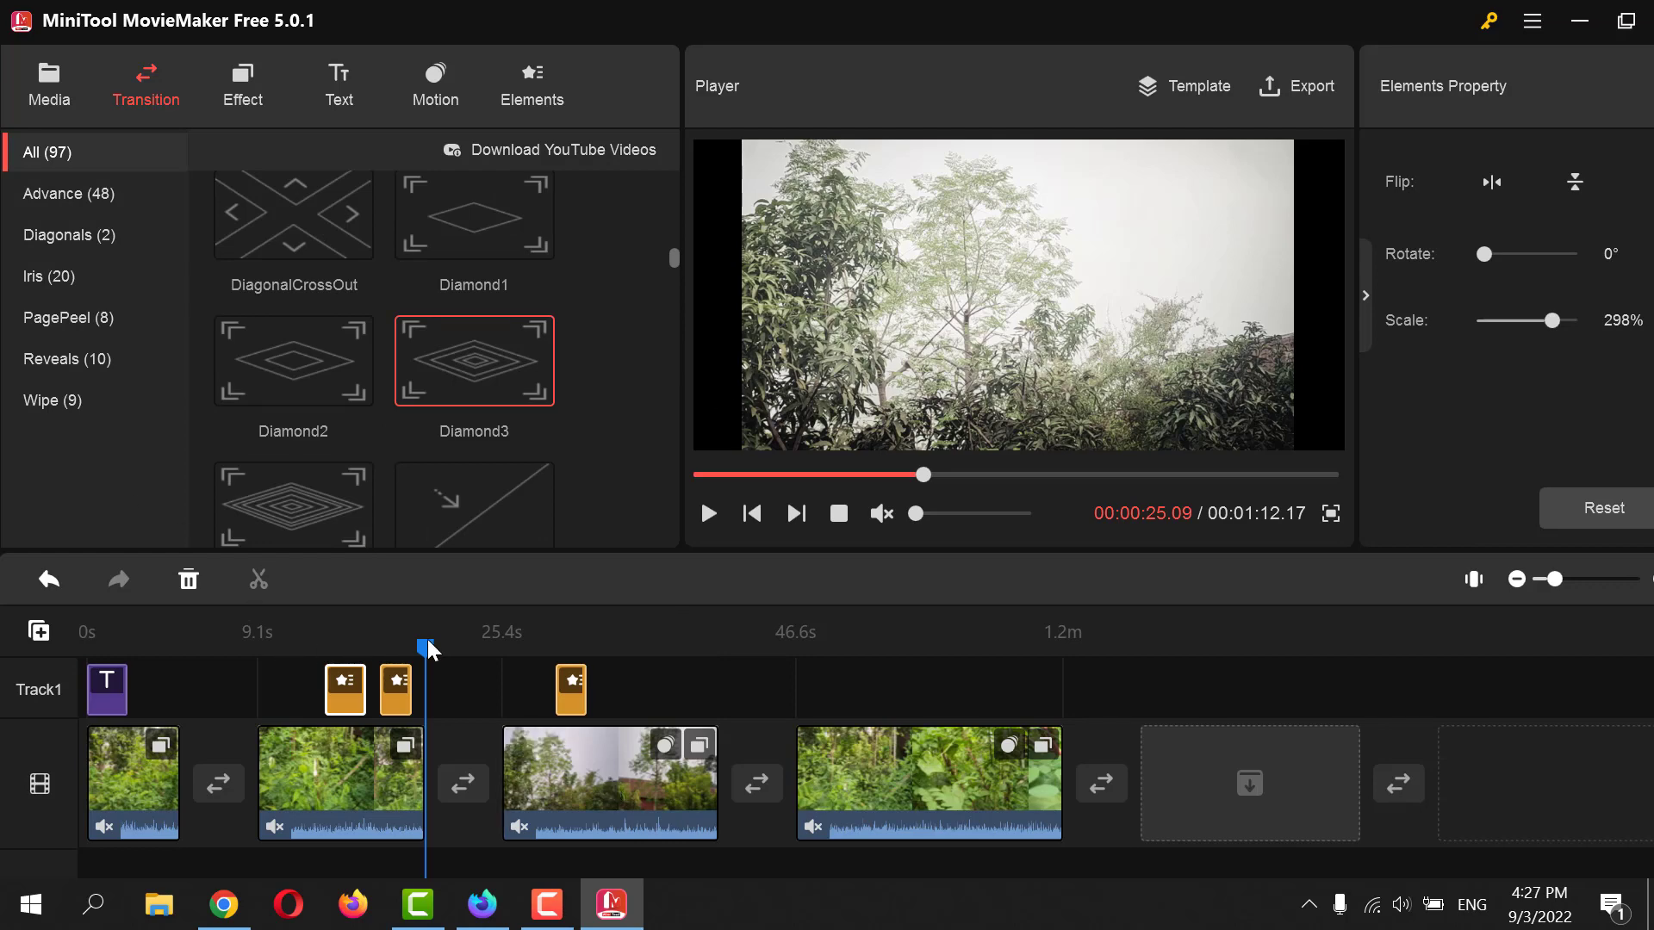
{"action": "left_click_drag", "start_coordinate": [431, 660], "coordinate": [181, 648]}
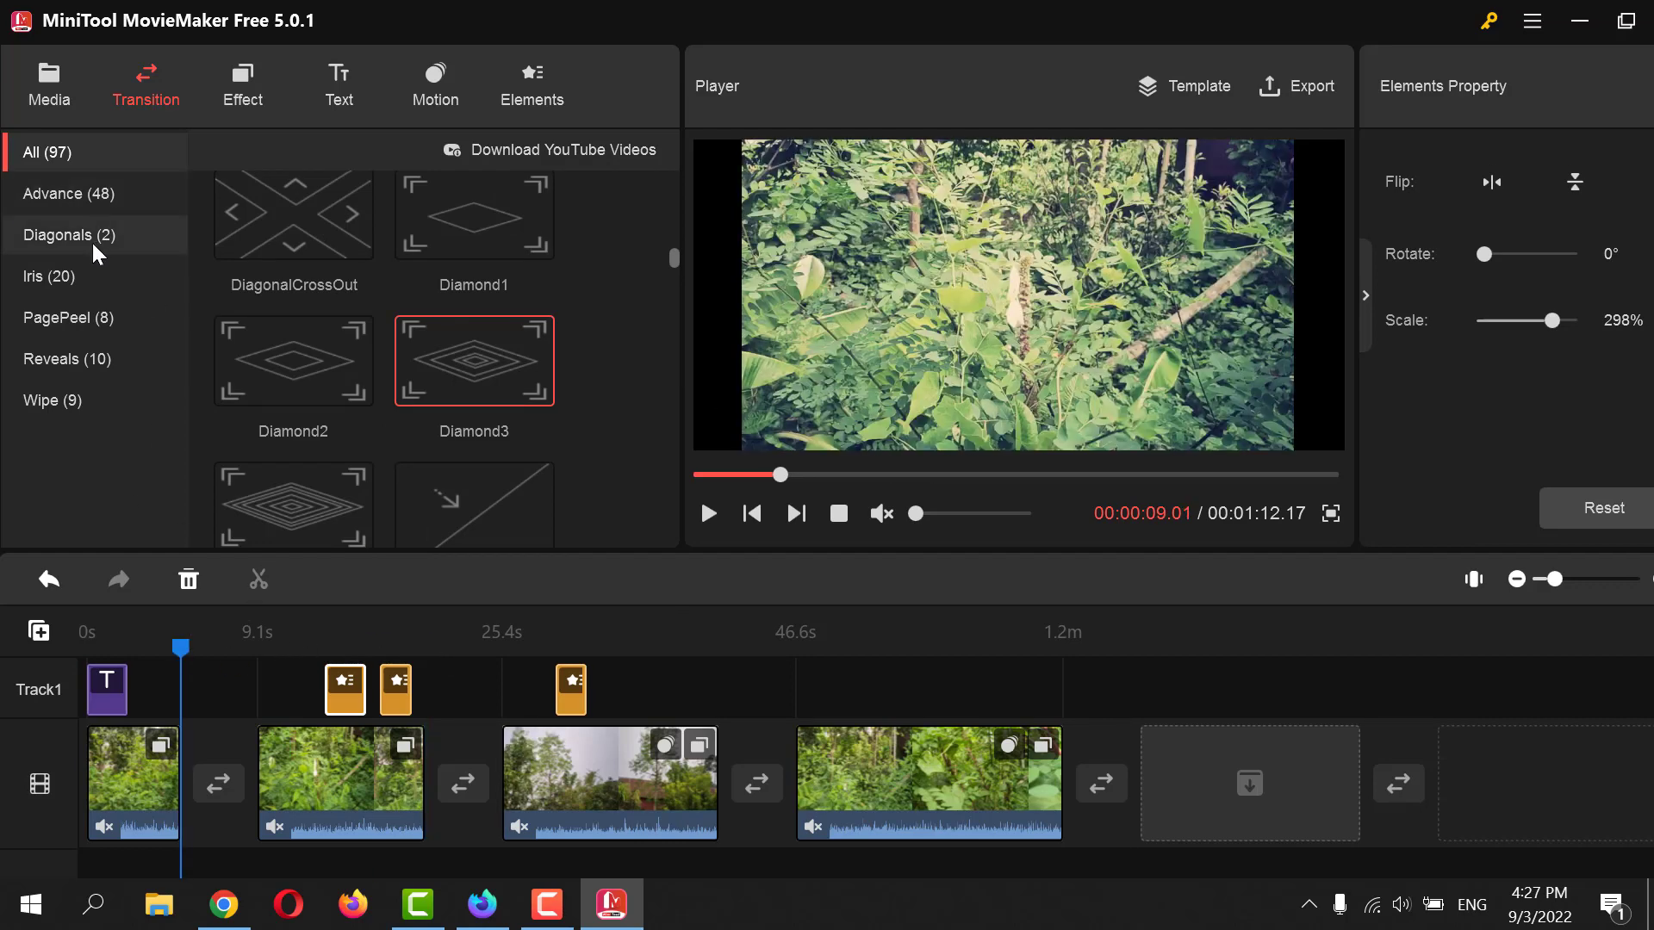
- Look through the transition categories Advance, Diagonals, Iris, PagePeel, Reveals and Wipe
{"action": "left_click", "coordinate": [66, 196]}
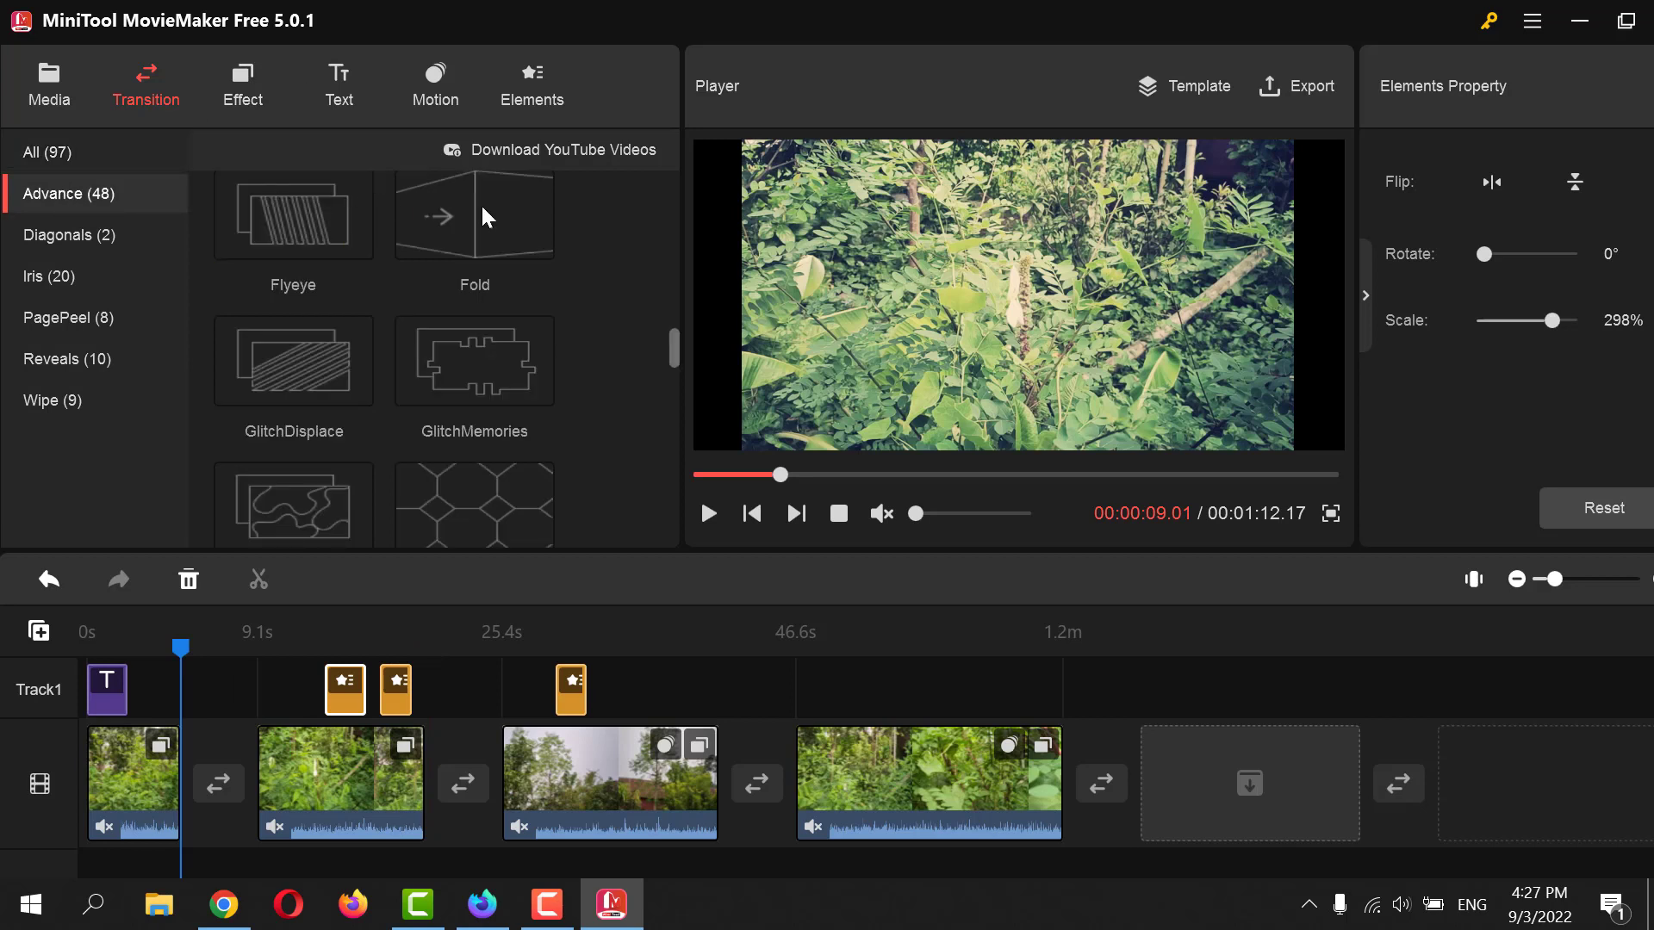
{"action": "left_click", "coordinate": [145, 247]}
{"action": "left_click", "coordinate": [100, 271]}
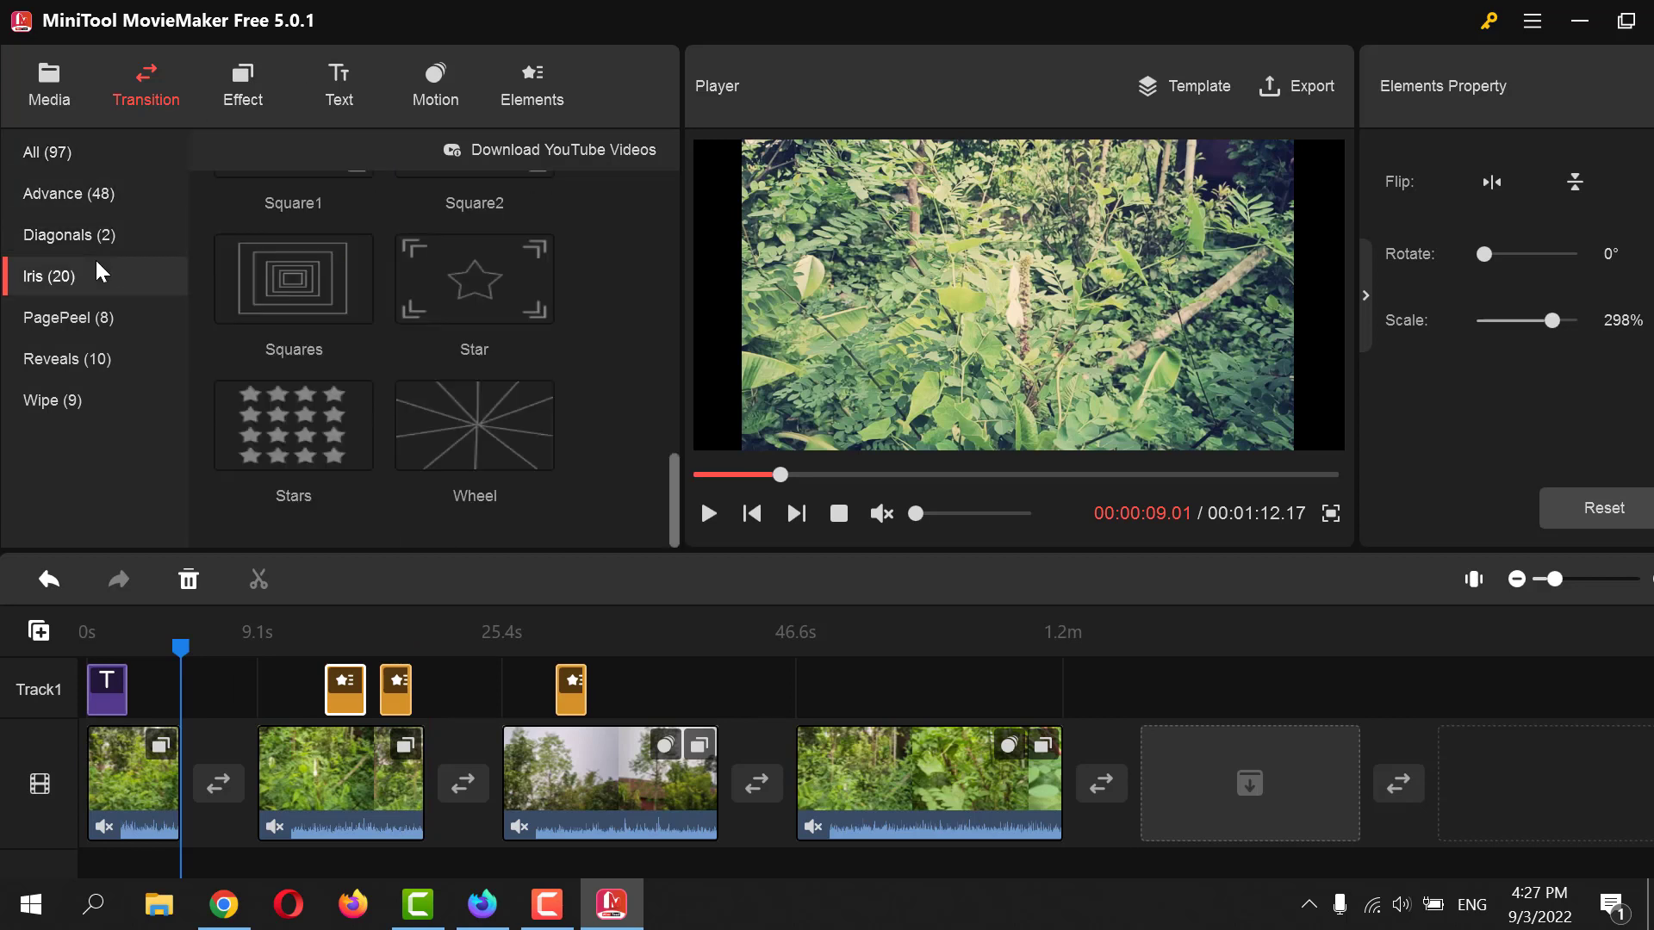
{"action": "left_click", "coordinate": [74, 318]}
{"action": "left_click", "coordinate": [86, 362]}
{"action": "left_click", "coordinate": [93, 396]}
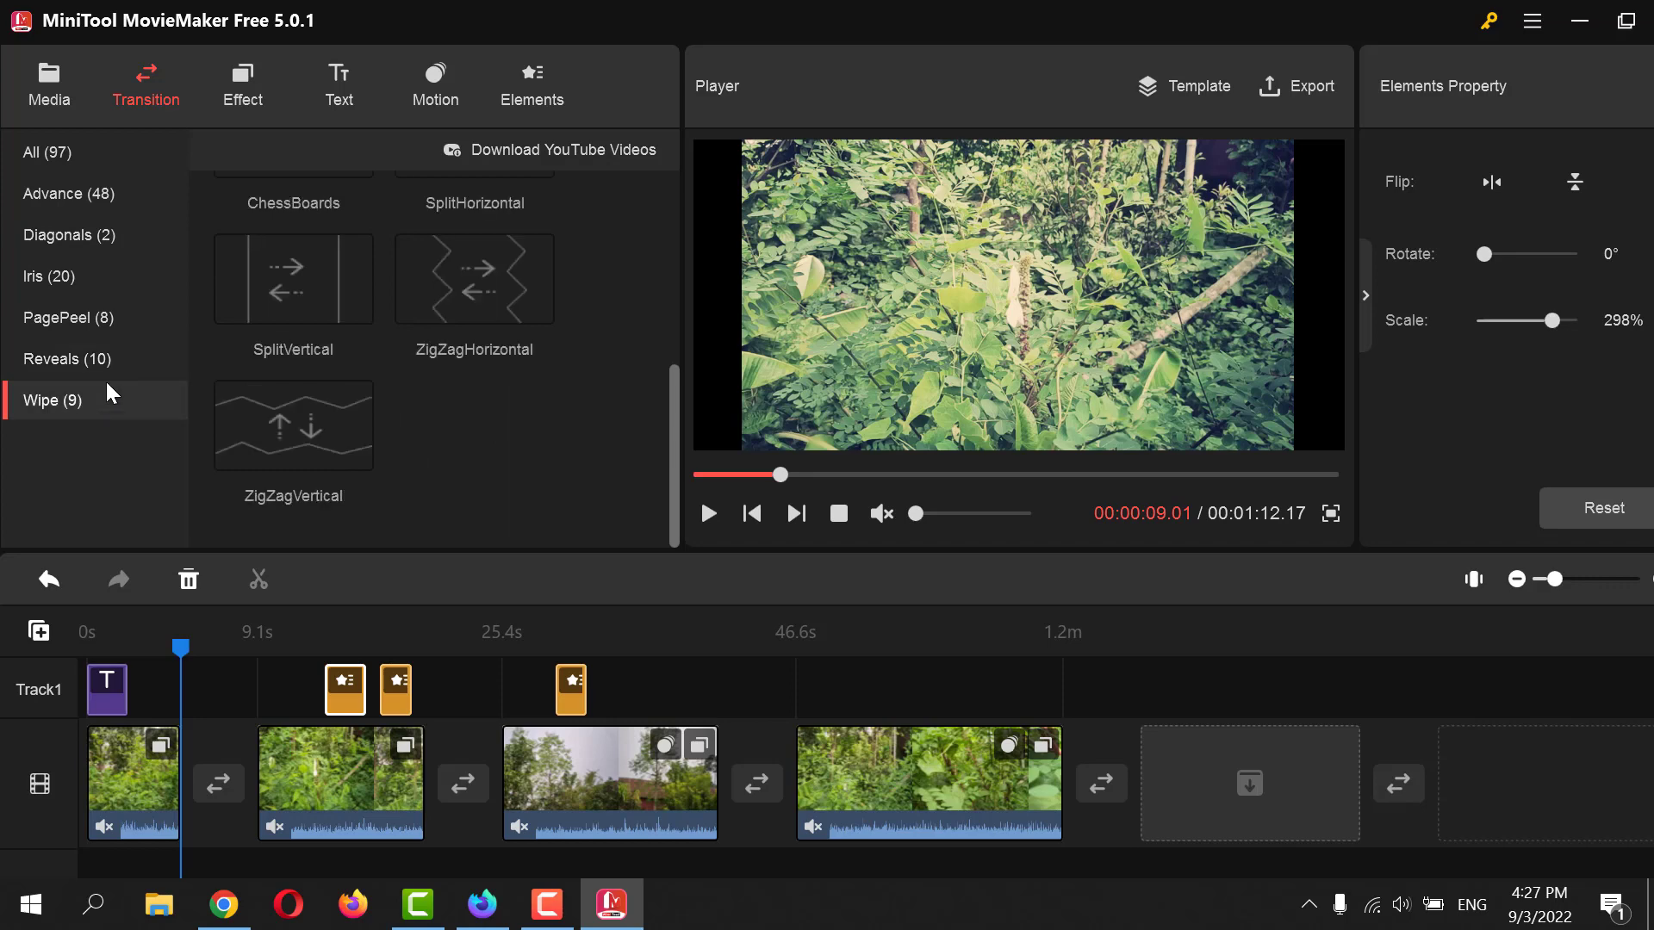
{"action": "scroll", "coordinate": [450, 270], "scroll_direction": "up", "scroll_amount": 2}
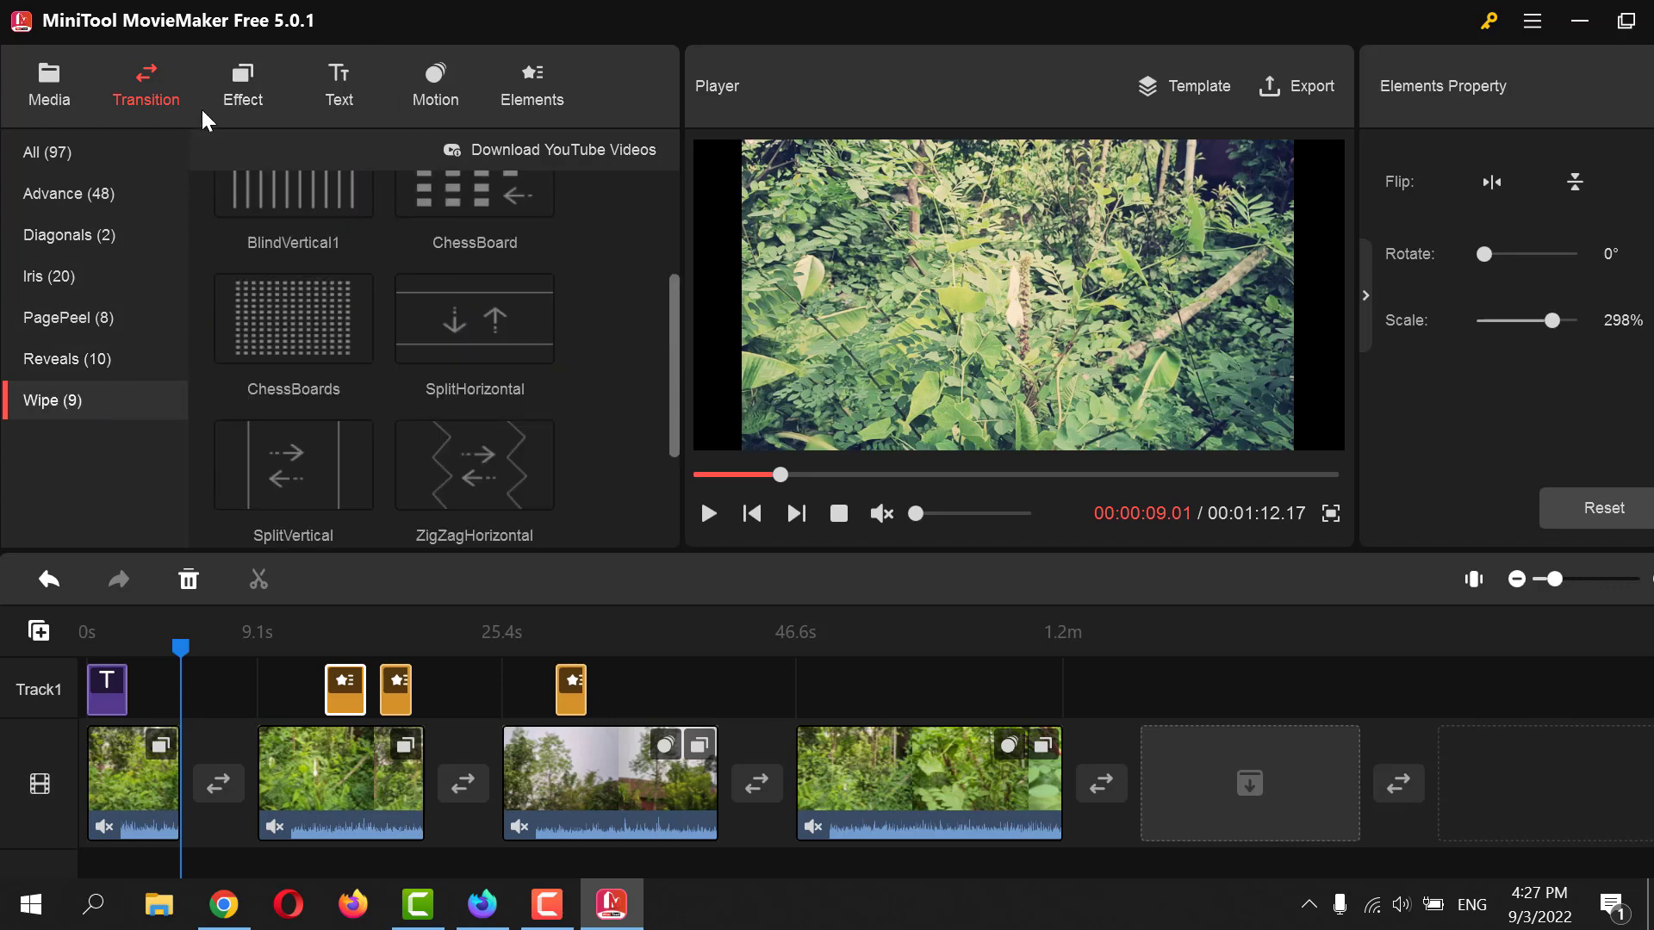
{"action": "scroll", "coordinate": [447, 344], "scroll_direction": "down", "scroll_amount": 1}
{"action": "scroll", "coordinate": [860, 689], "scroll_direction": "down", "scroll_amount": 1}
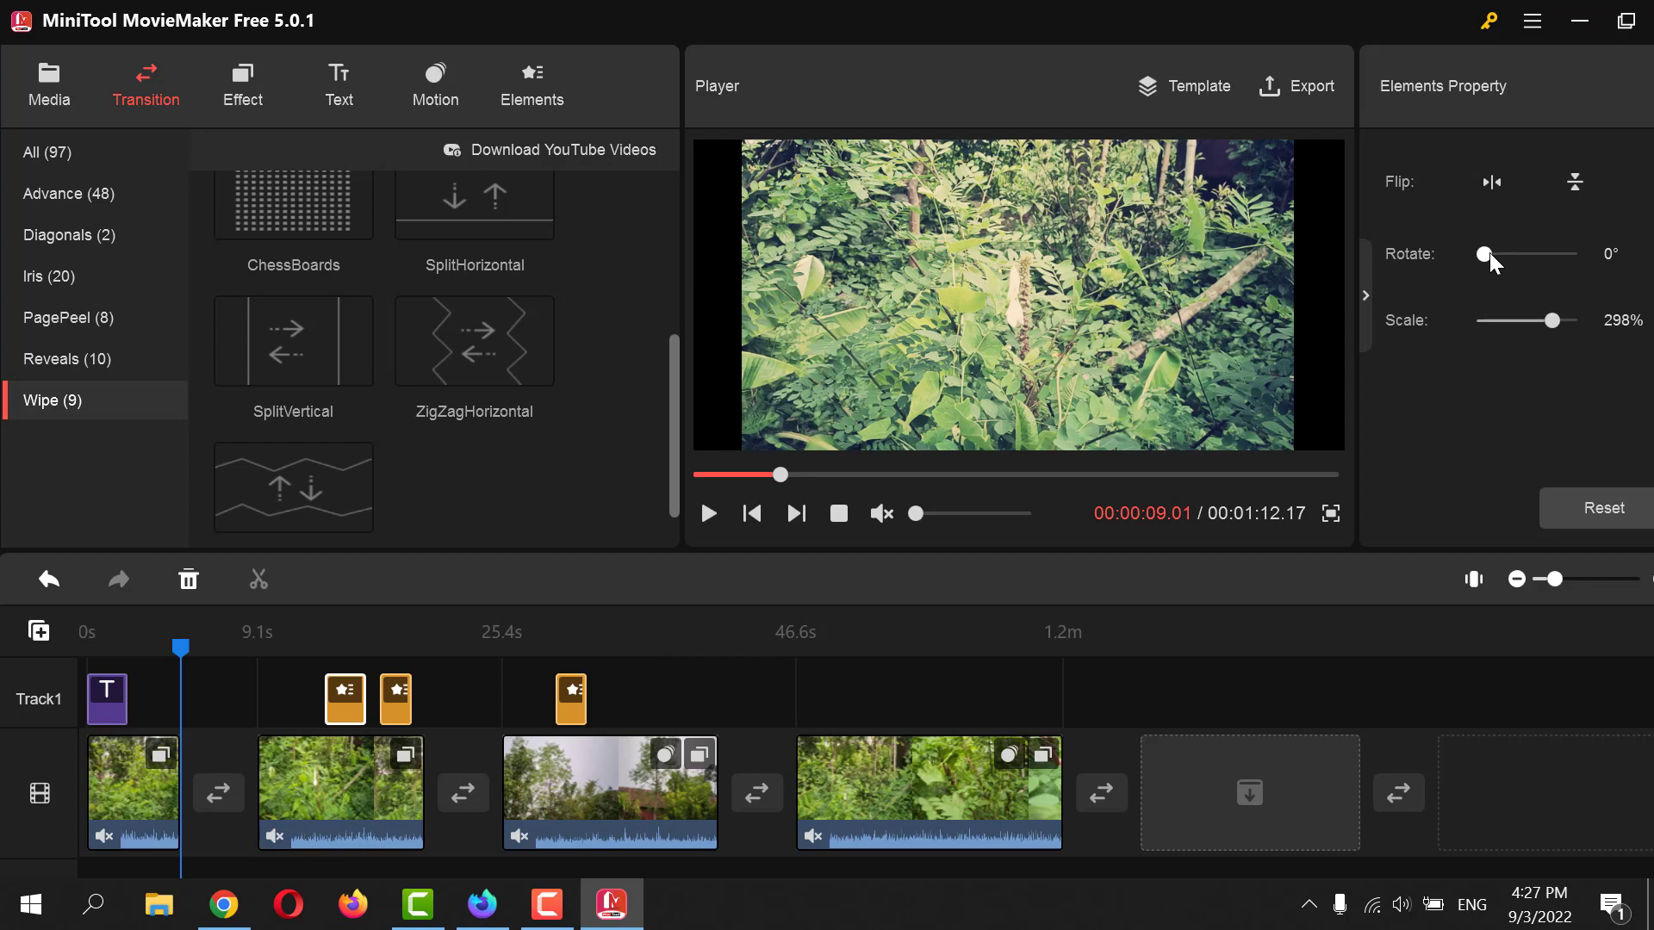
{"action": "mouse_move", "coordinate": [1490, 252]}
{"action": "left_mouse_down"}
{"action": "mouse_move", "coordinate": [1530, 255]}
{"action": "mouse_move", "coordinate": [1512, 260]}
{"action": "left_mouse_up"}
{"action": "left_click_drag", "start_coordinate": [1559, 317], "coordinate": [1546, 326]}
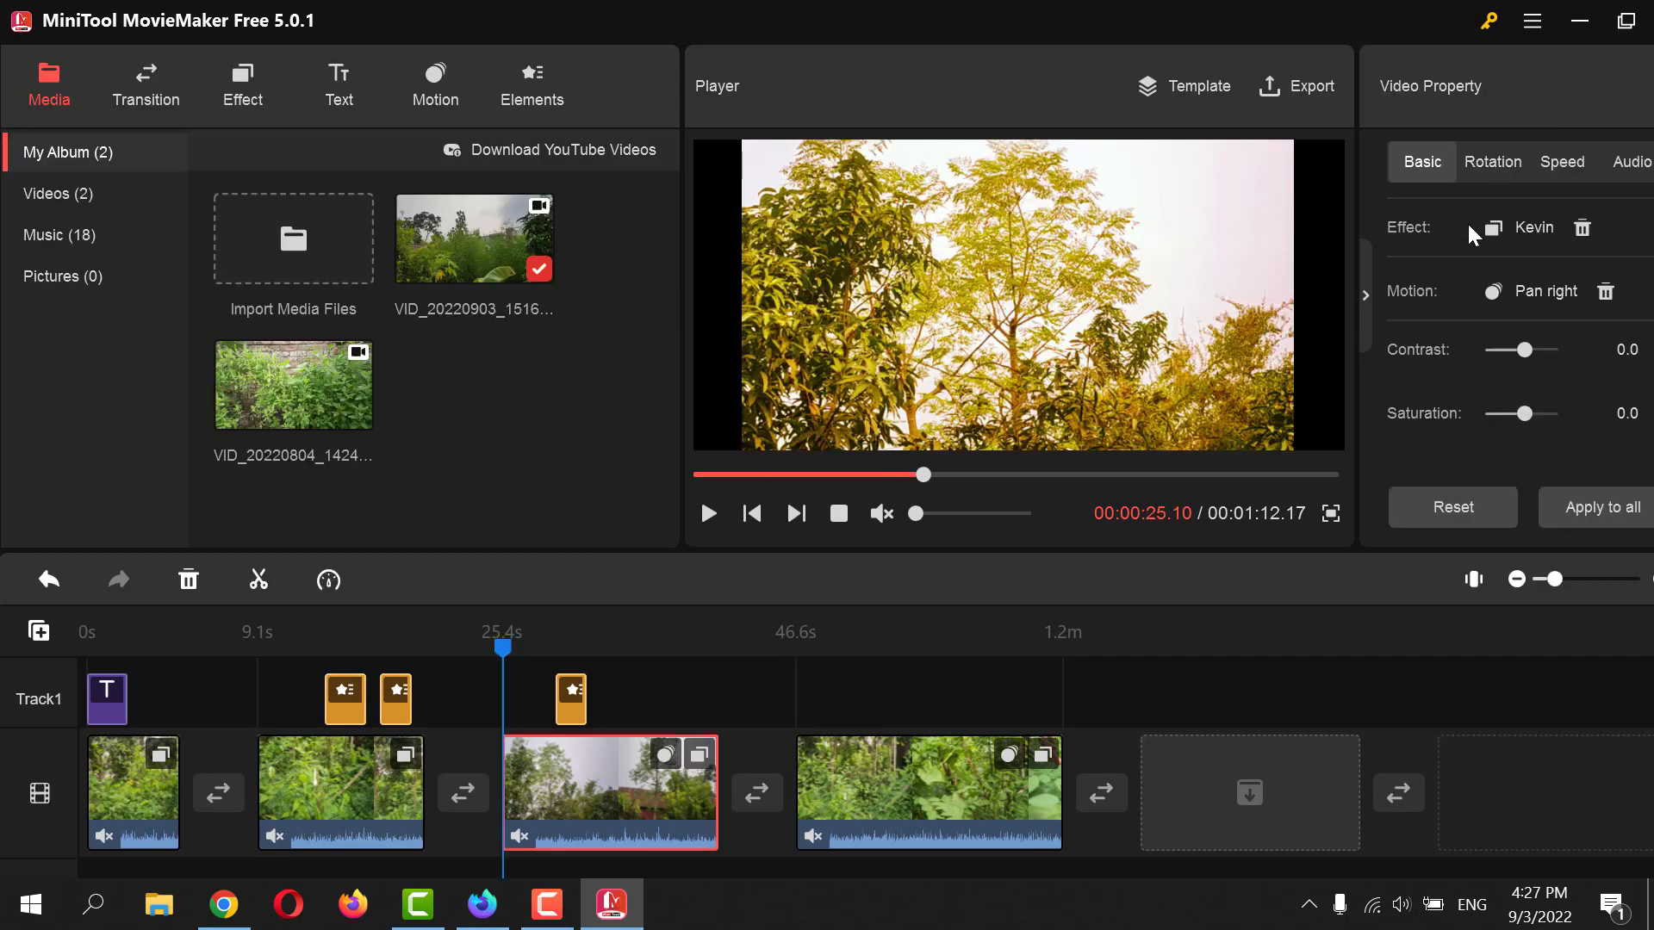
- Look through the third segment's rotation, audio and speed properties, unmuting its sound and muting it again
{"action": "left_click", "coordinate": [1492, 161]}
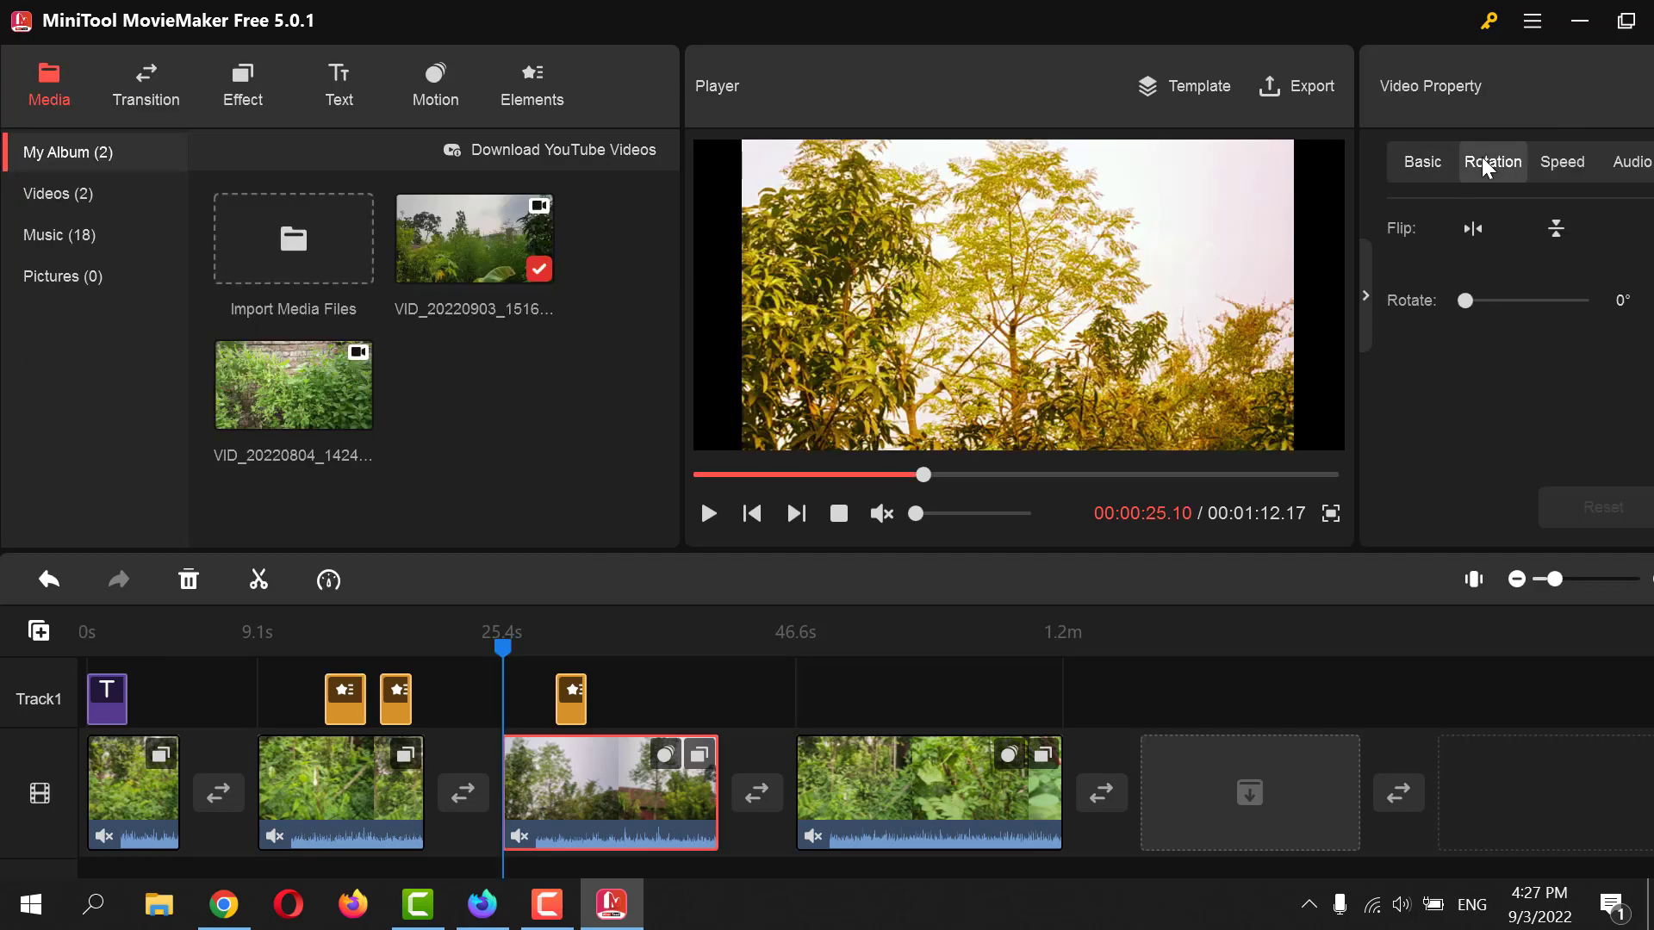
{"action": "left_click", "coordinate": [1631, 162]}
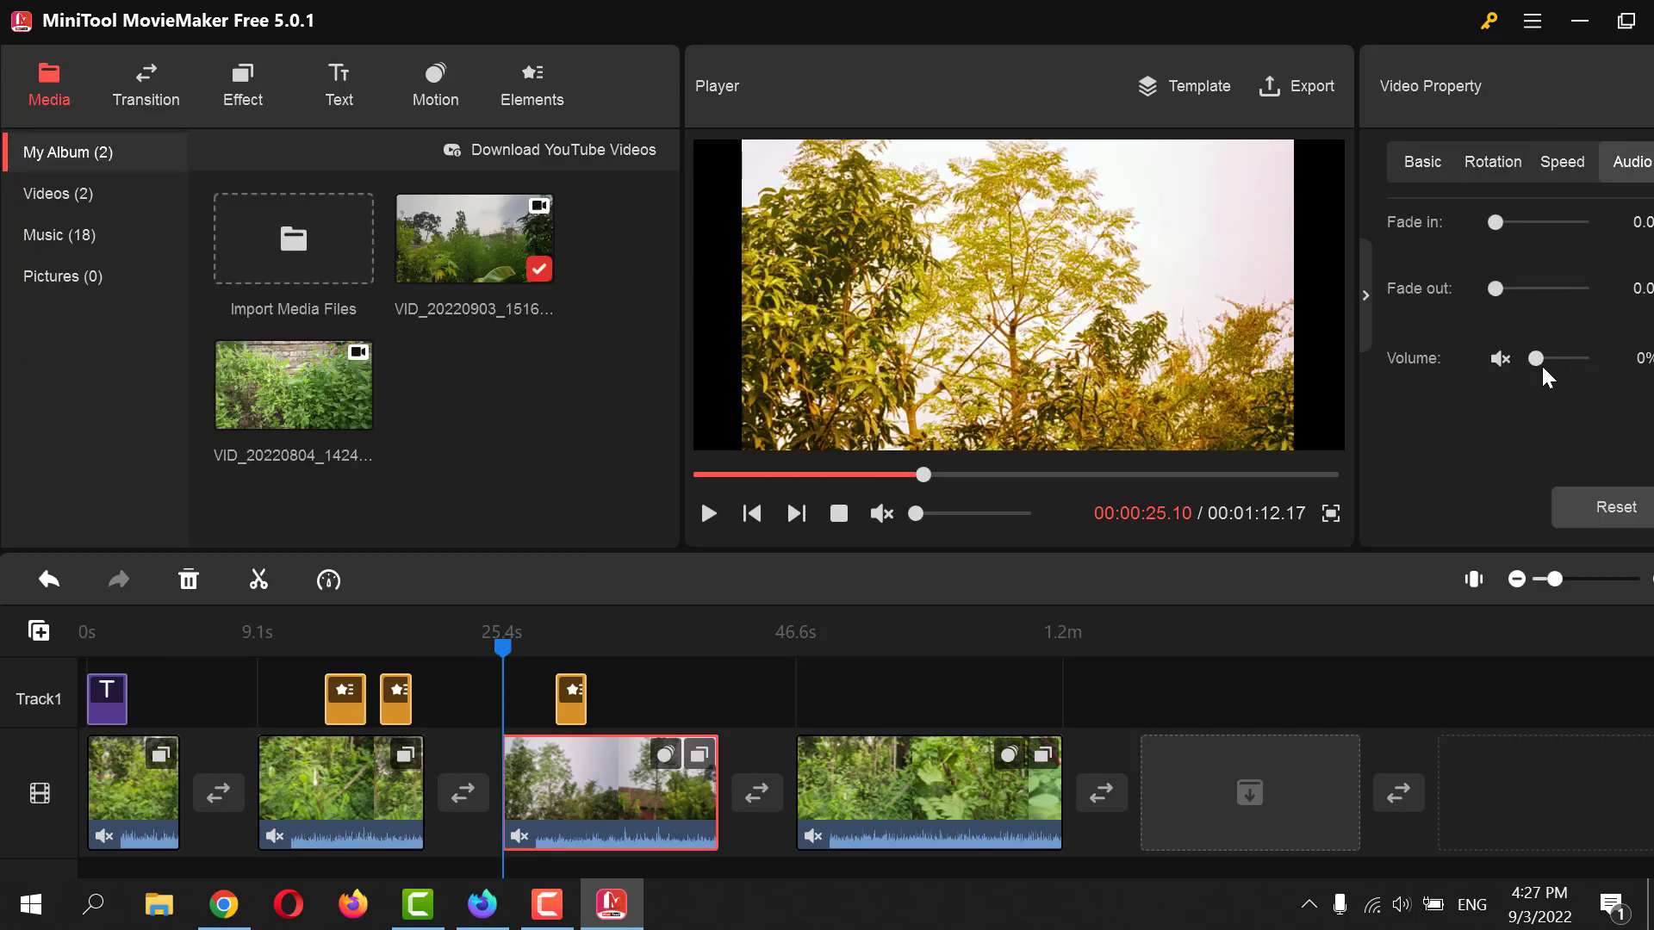
{"action": "left_click", "coordinate": [1509, 356]}
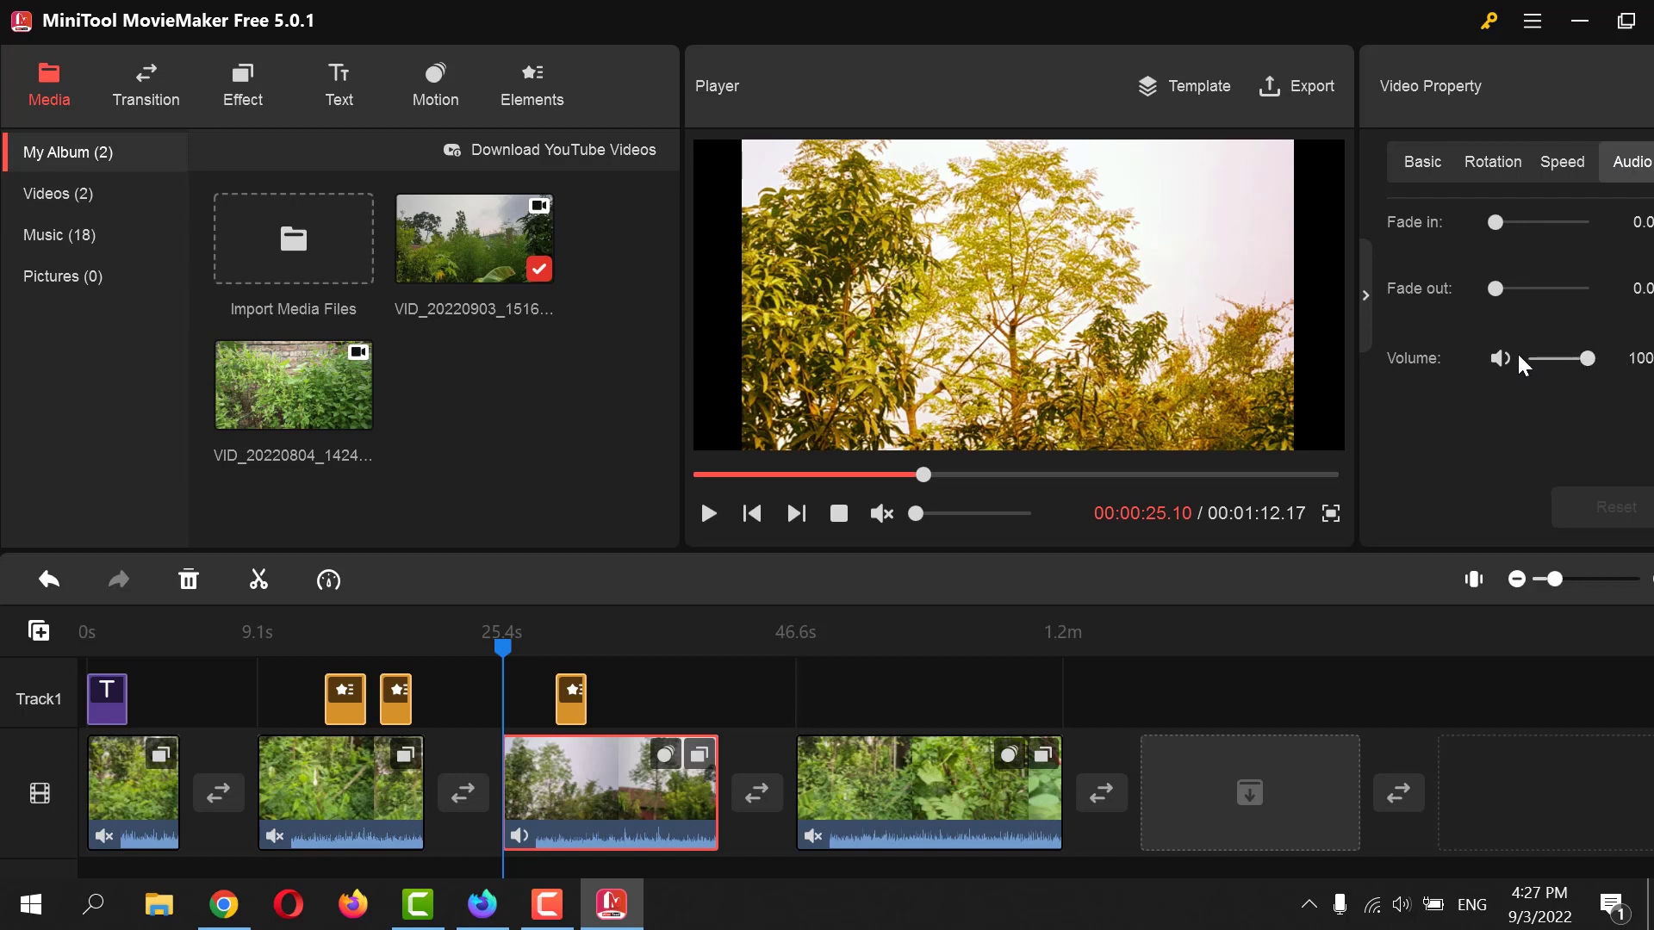
{"action": "left_click", "coordinate": [1500, 356]}
{"action": "left_click", "coordinate": [1545, 163]}
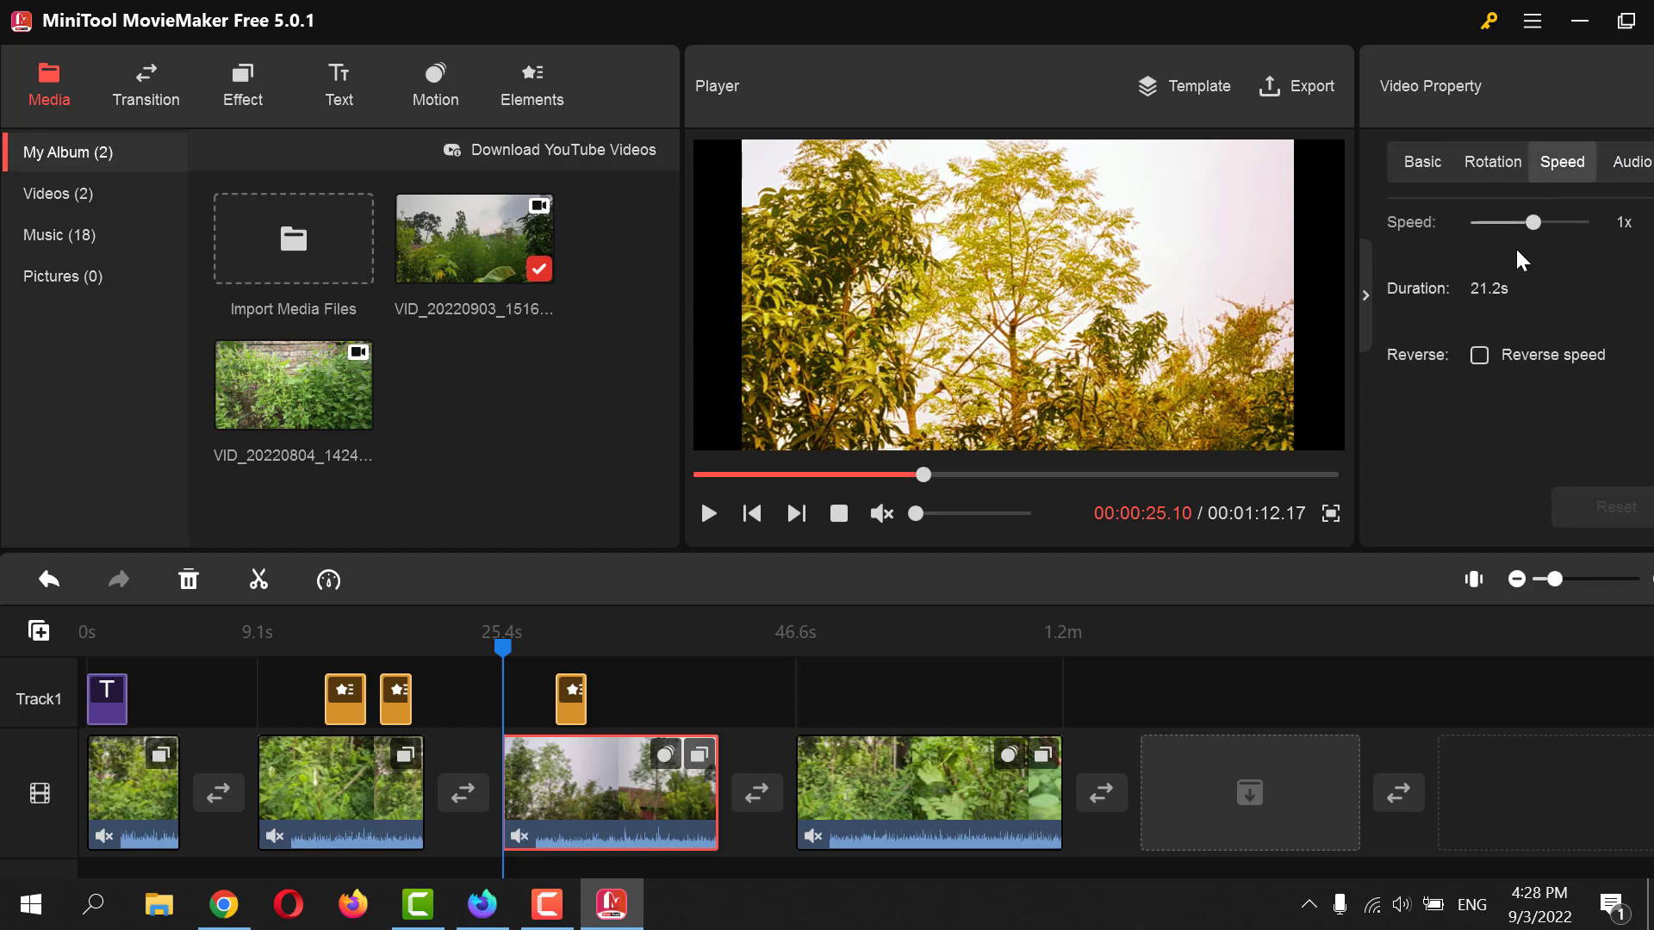
- Rotate the third segment by about 114° and check its basic and audio properties
{"action": "left_click", "coordinate": [1499, 162]}
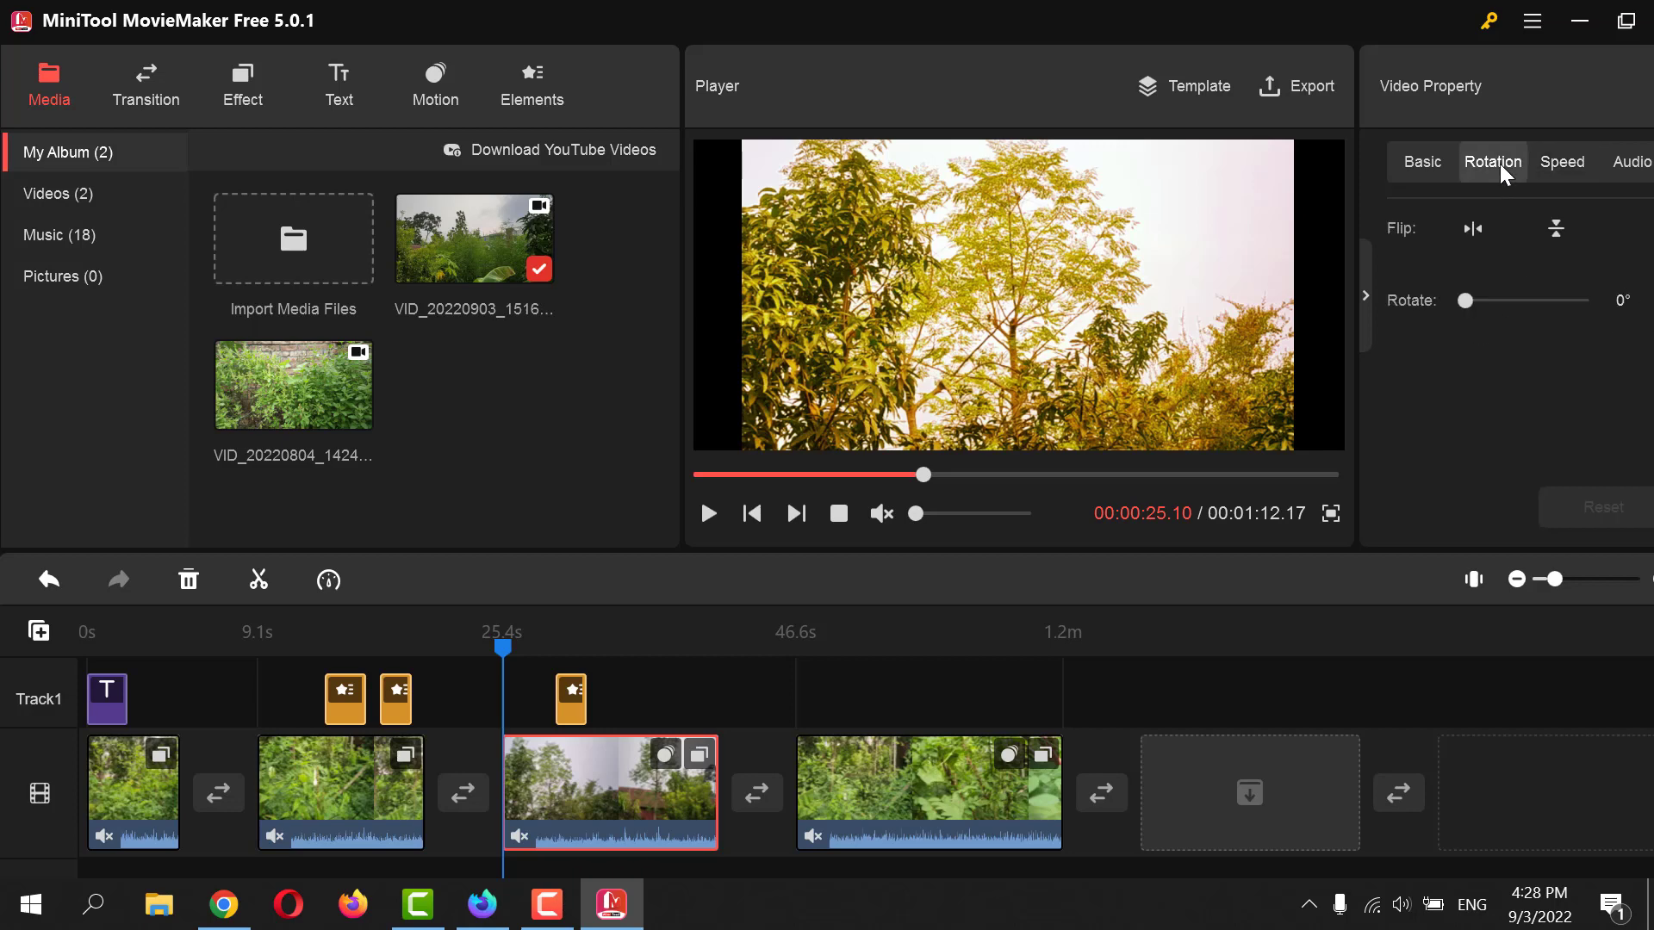
{"action": "left_click_drag", "start_coordinate": [1465, 301], "coordinate": [1504, 300]}
{"action": "left_click", "coordinate": [1411, 166]}
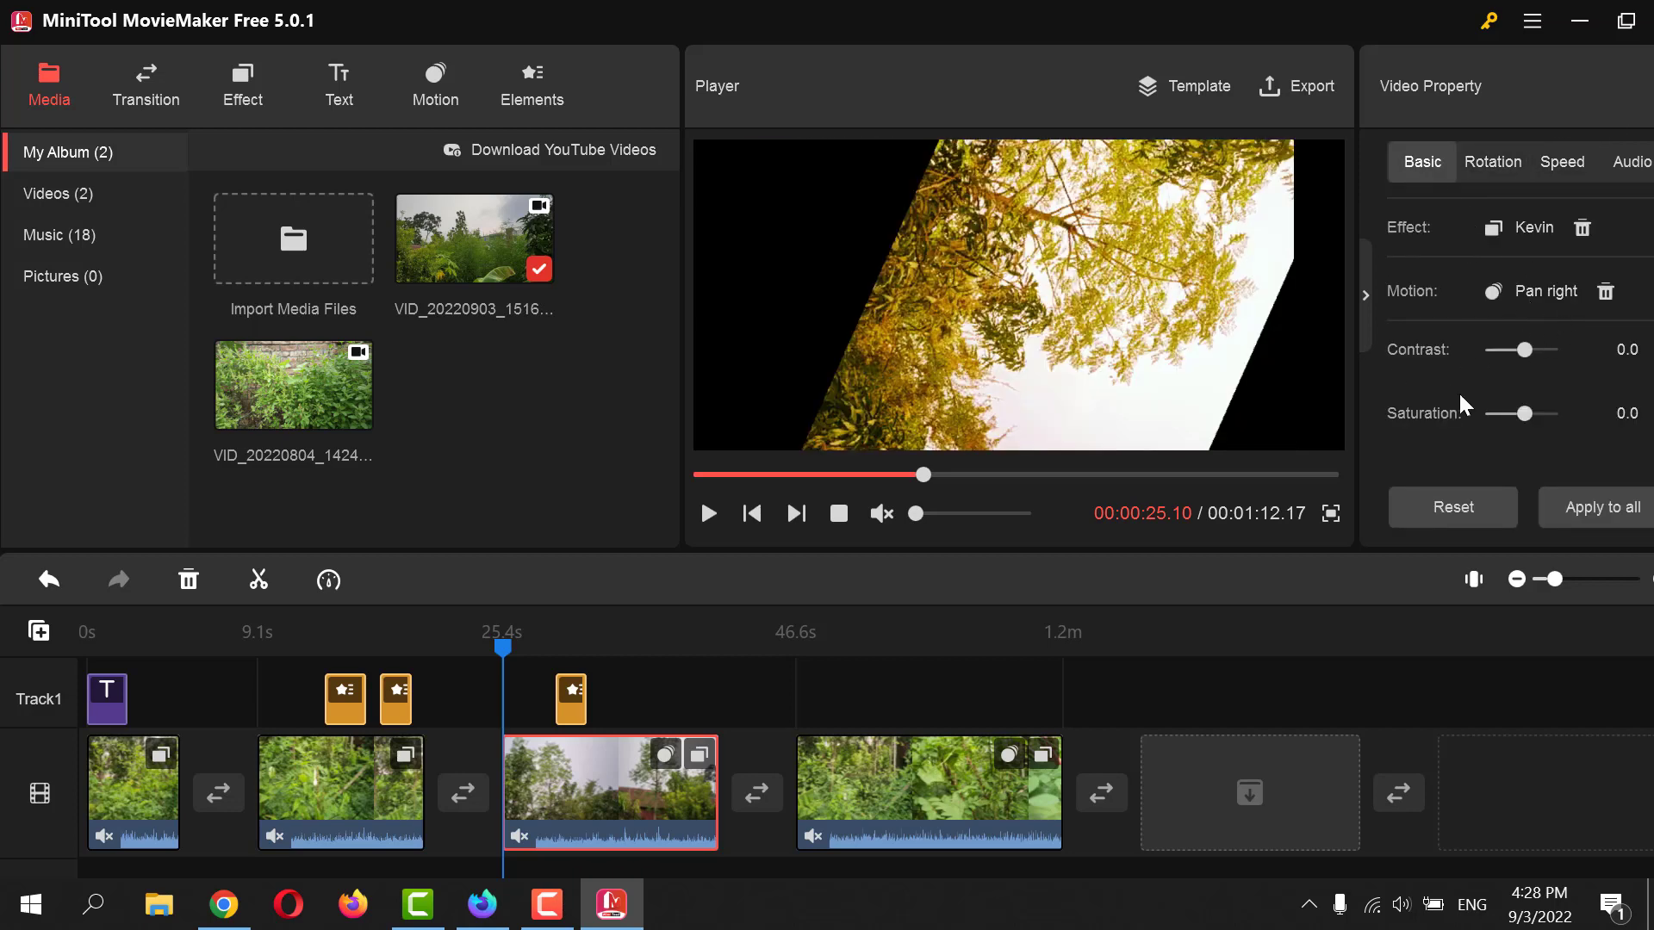
{"action": "left_click", "coordinate": [1509, 164]}
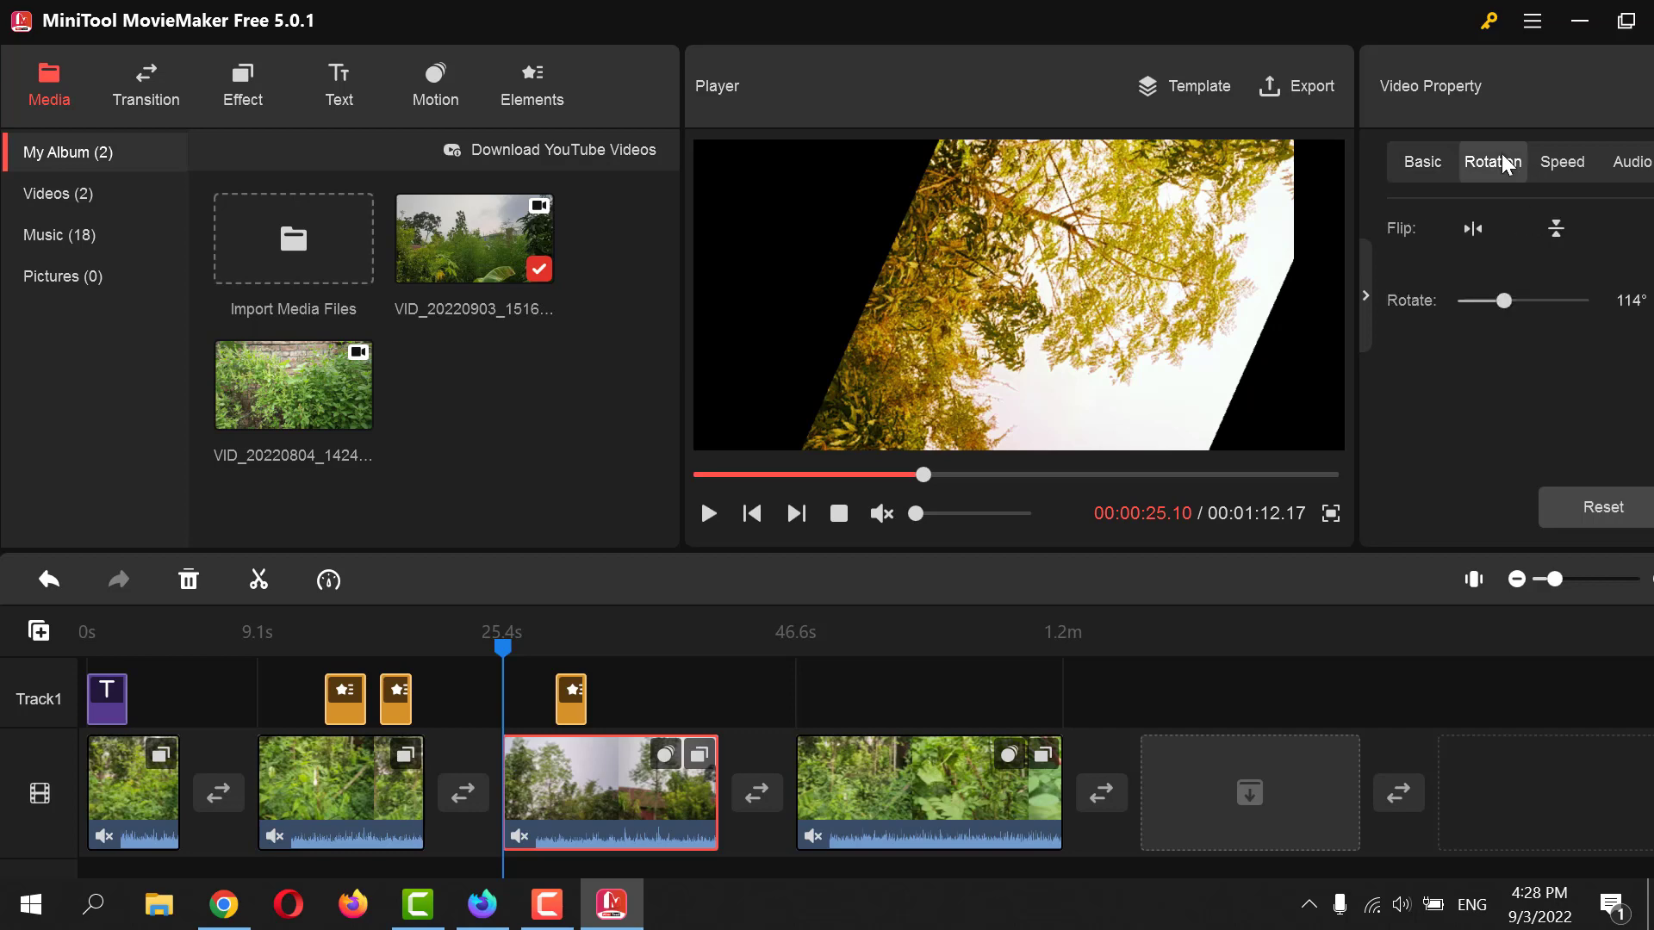
{"action": "left_click", "coordinate": [1631, 162]}
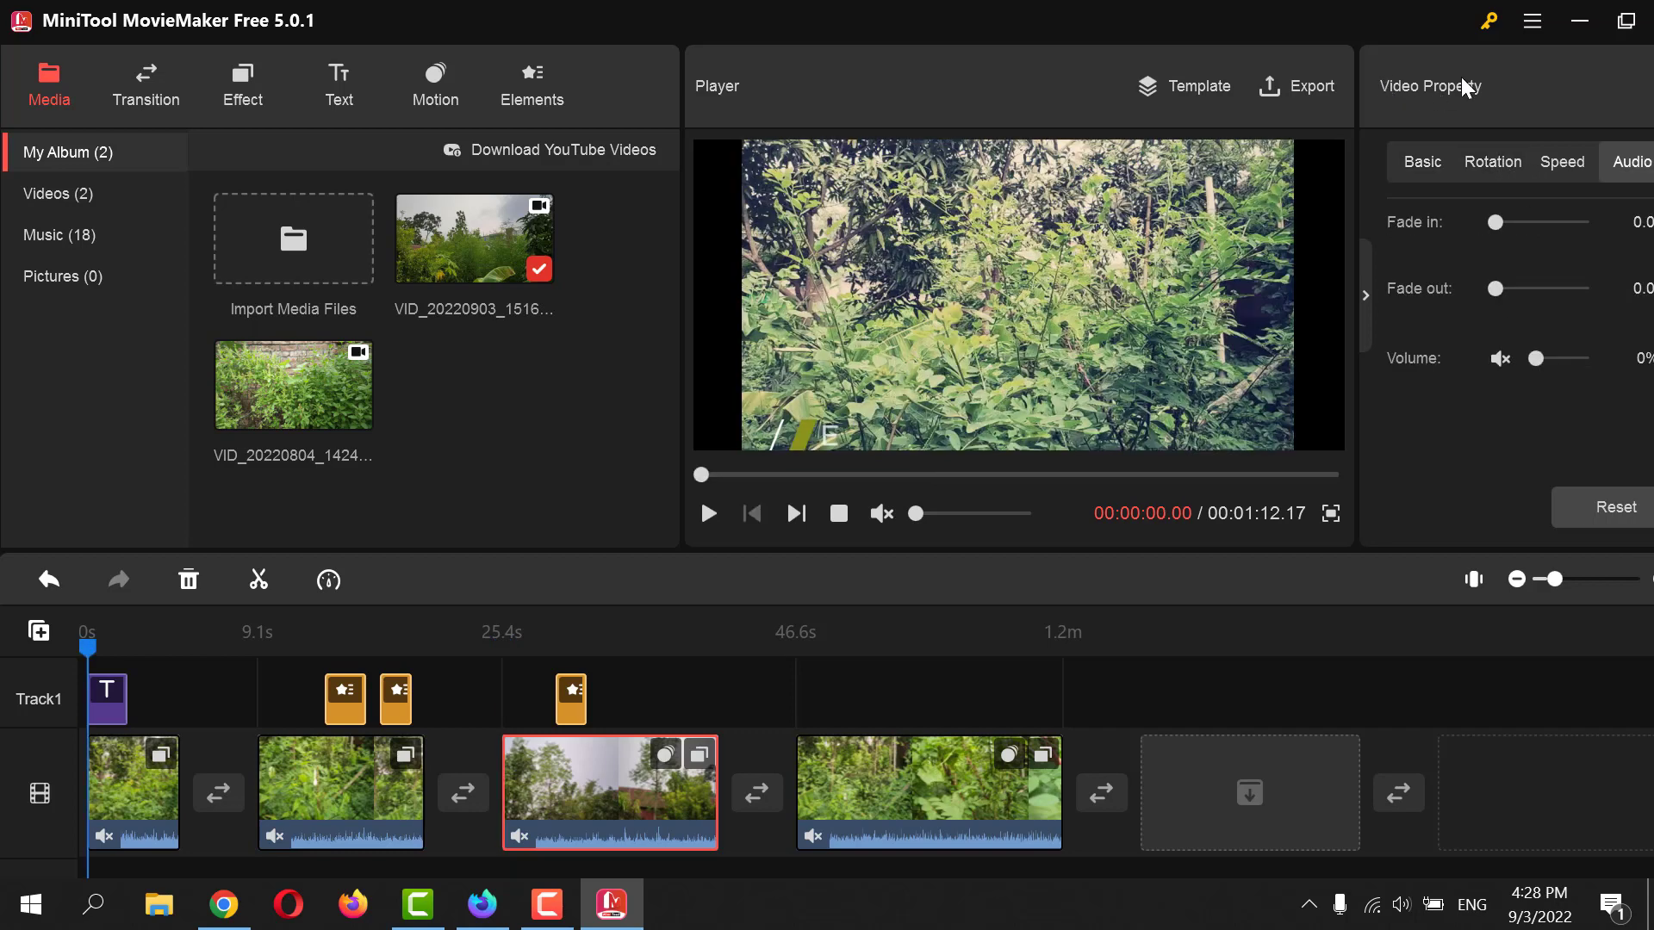
- Set up the movie's export to PC with the name My Movieuituituitui and the MP4 format
{"action": "left_click", "coordinate": [1331, 83]}
{"action": "left_click", "coordinate": [1330, 85]}
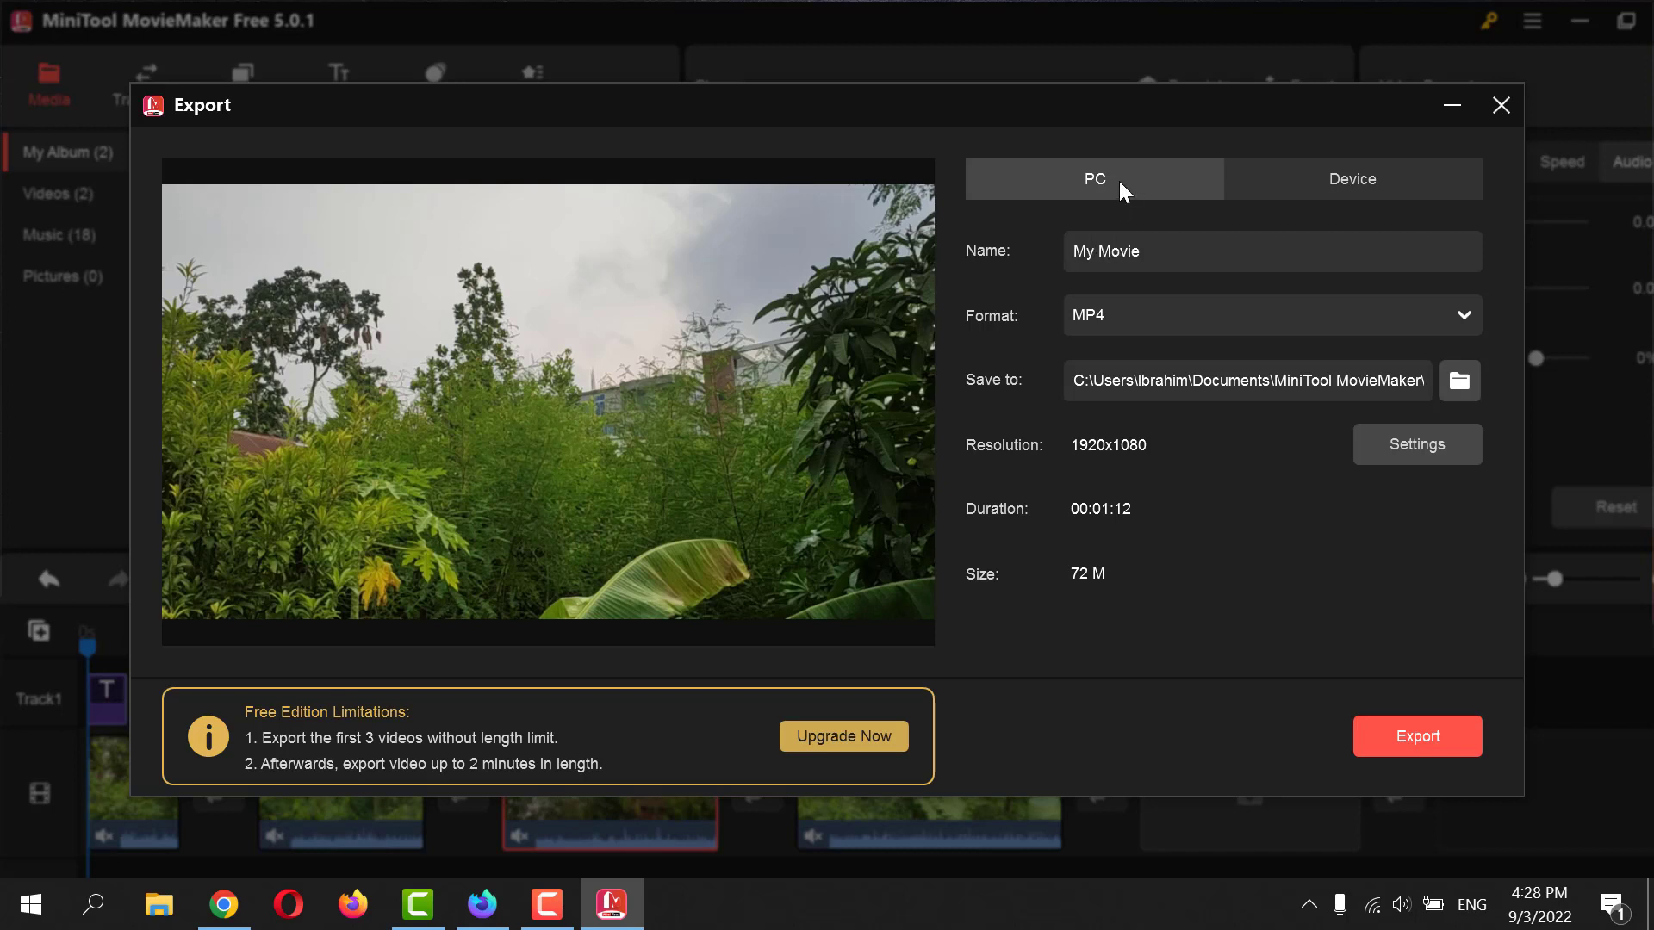
{"action": "left_click", "coordinate": [1335, 190]}
{"action": "left_click", "coordinate": [1092, 200]}
{"action": "left_click", "coordinate": [1207, 312]}
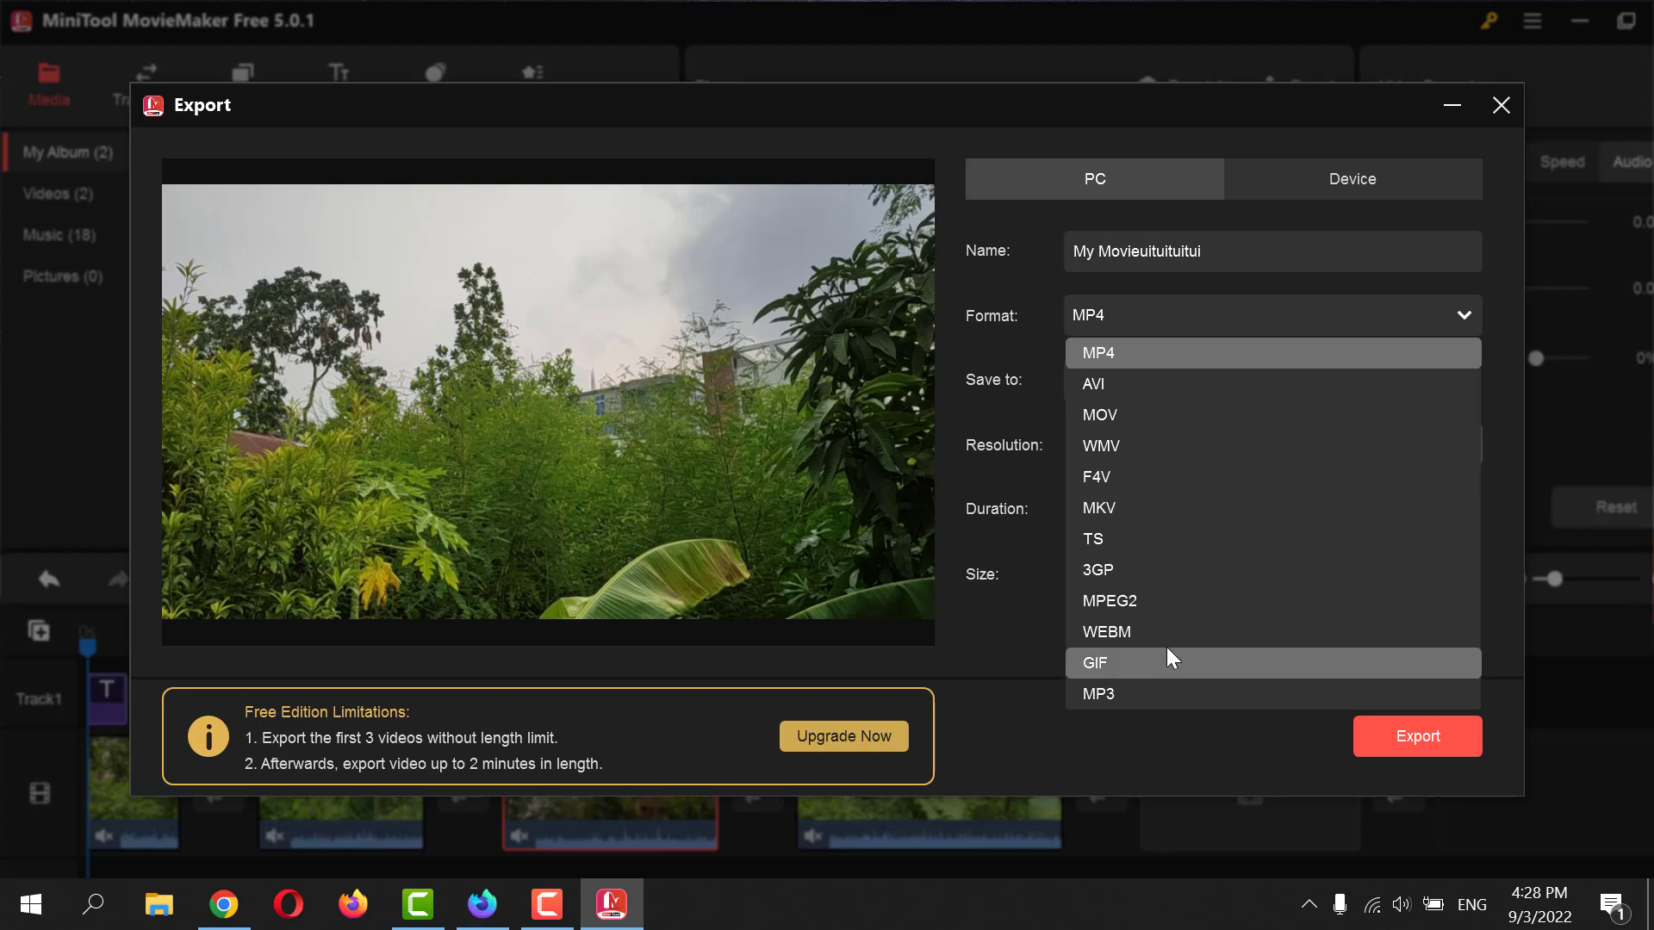
{"action": "left_click", "coordinate": [1155, 355]}
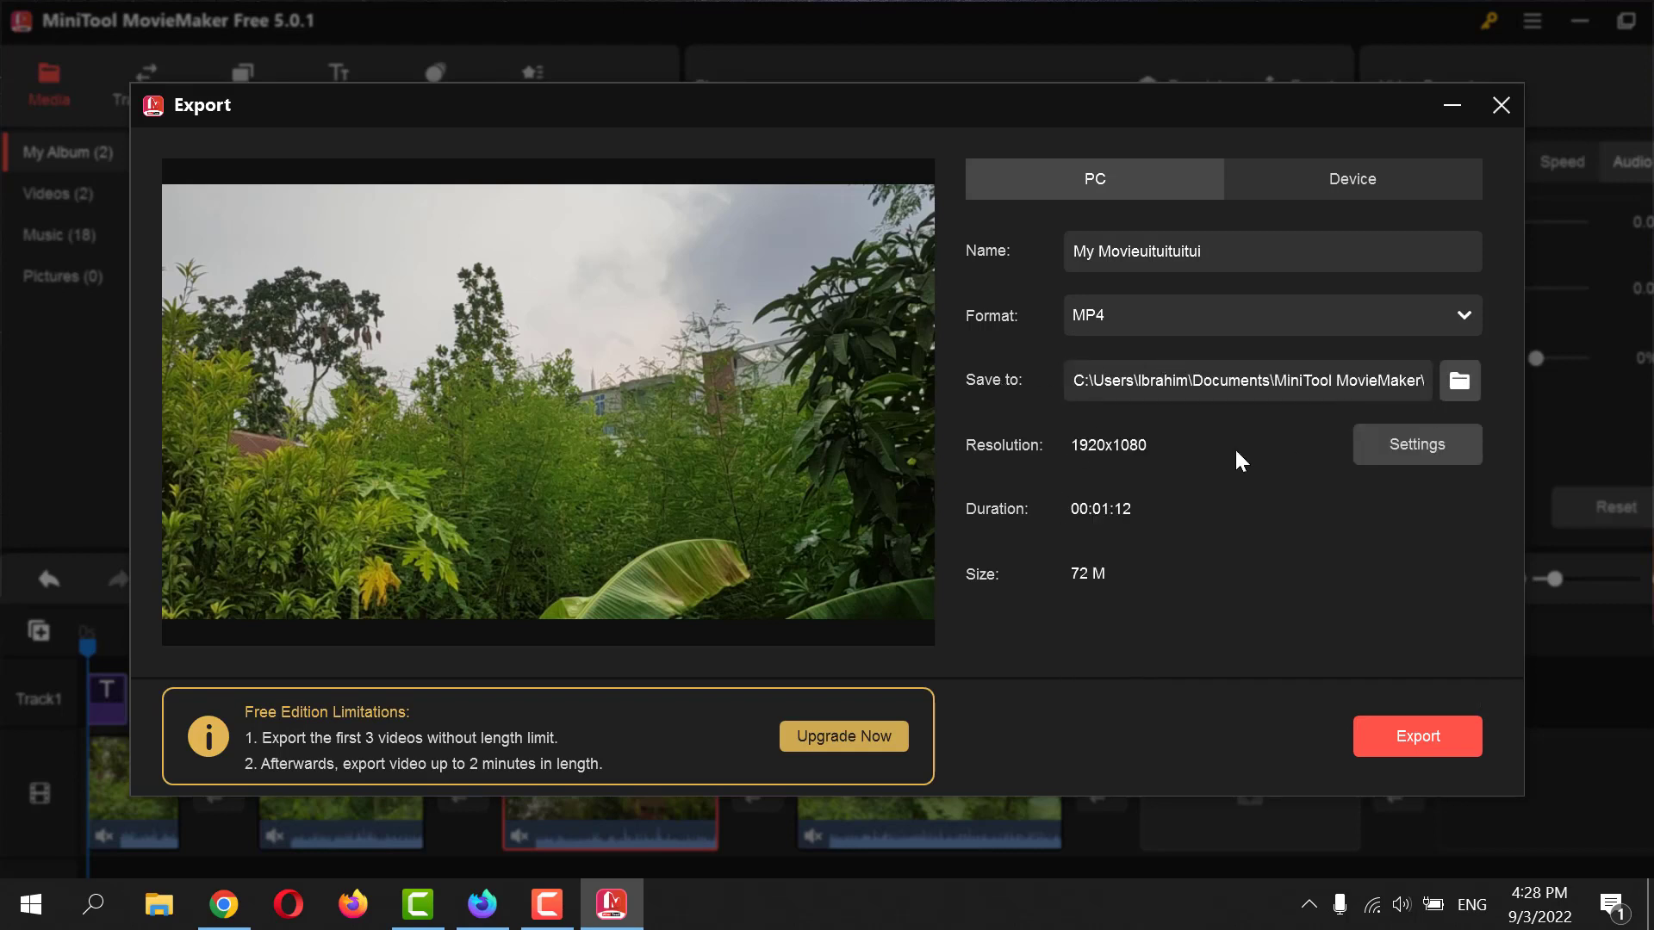
- Check the export quality, encoder, resolution and bit rate options without changing them, and start the export
{"action": "left_click", "coordinate": [1354, 446]}
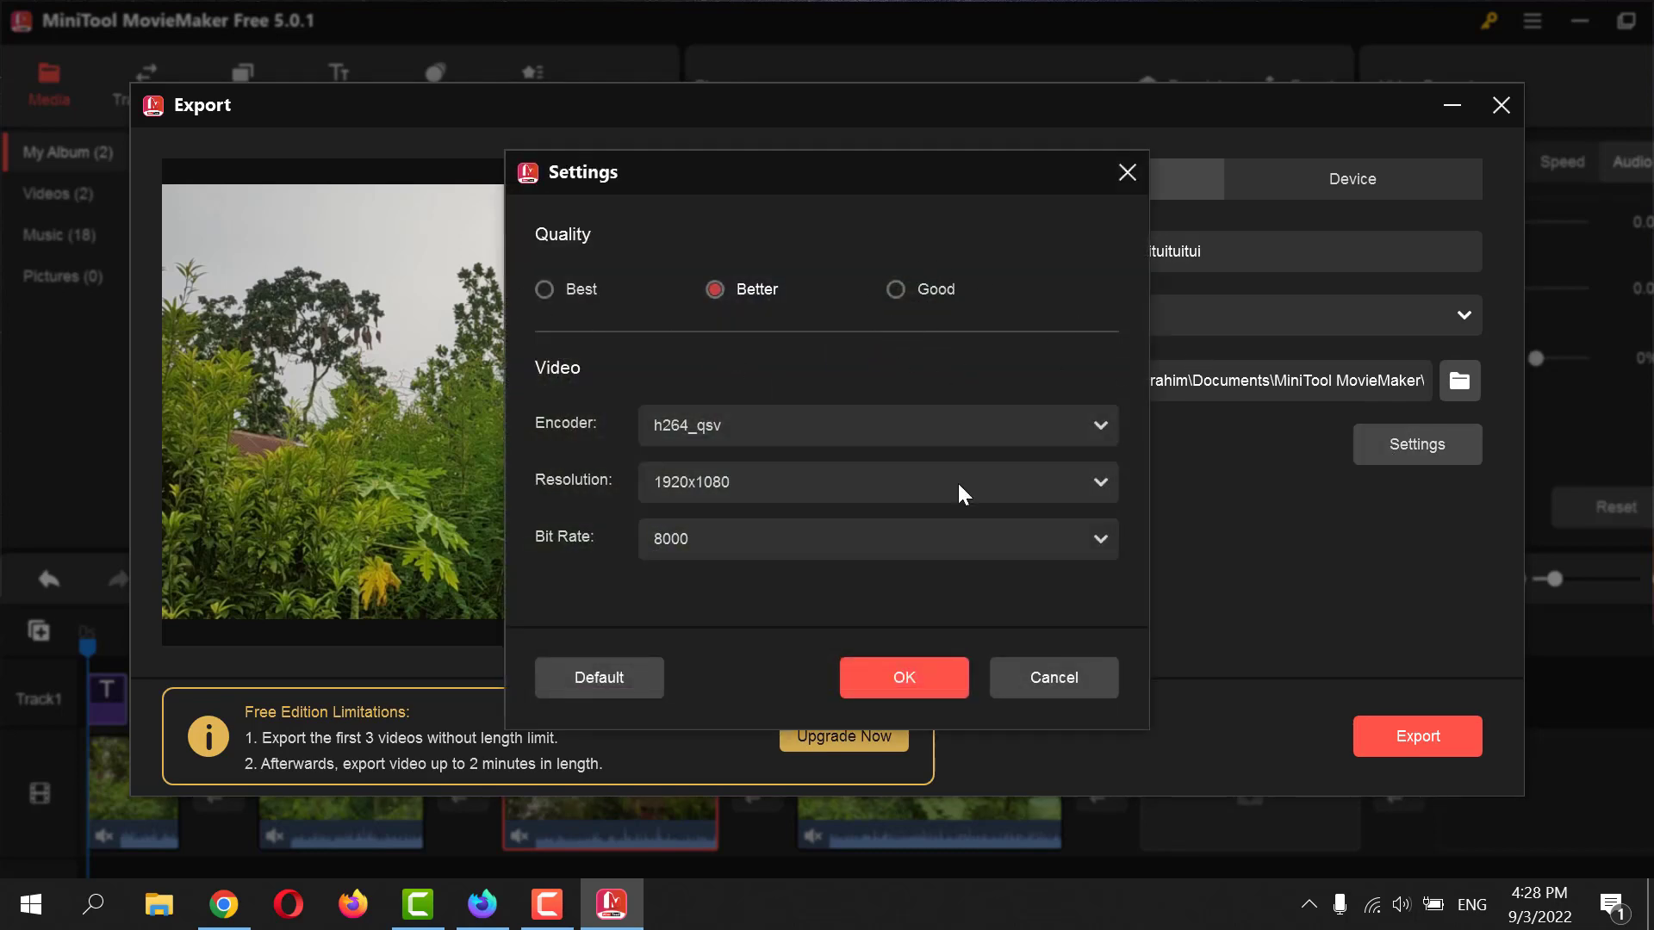
{"action": "left_click", "coordinate": [1125, 174]}
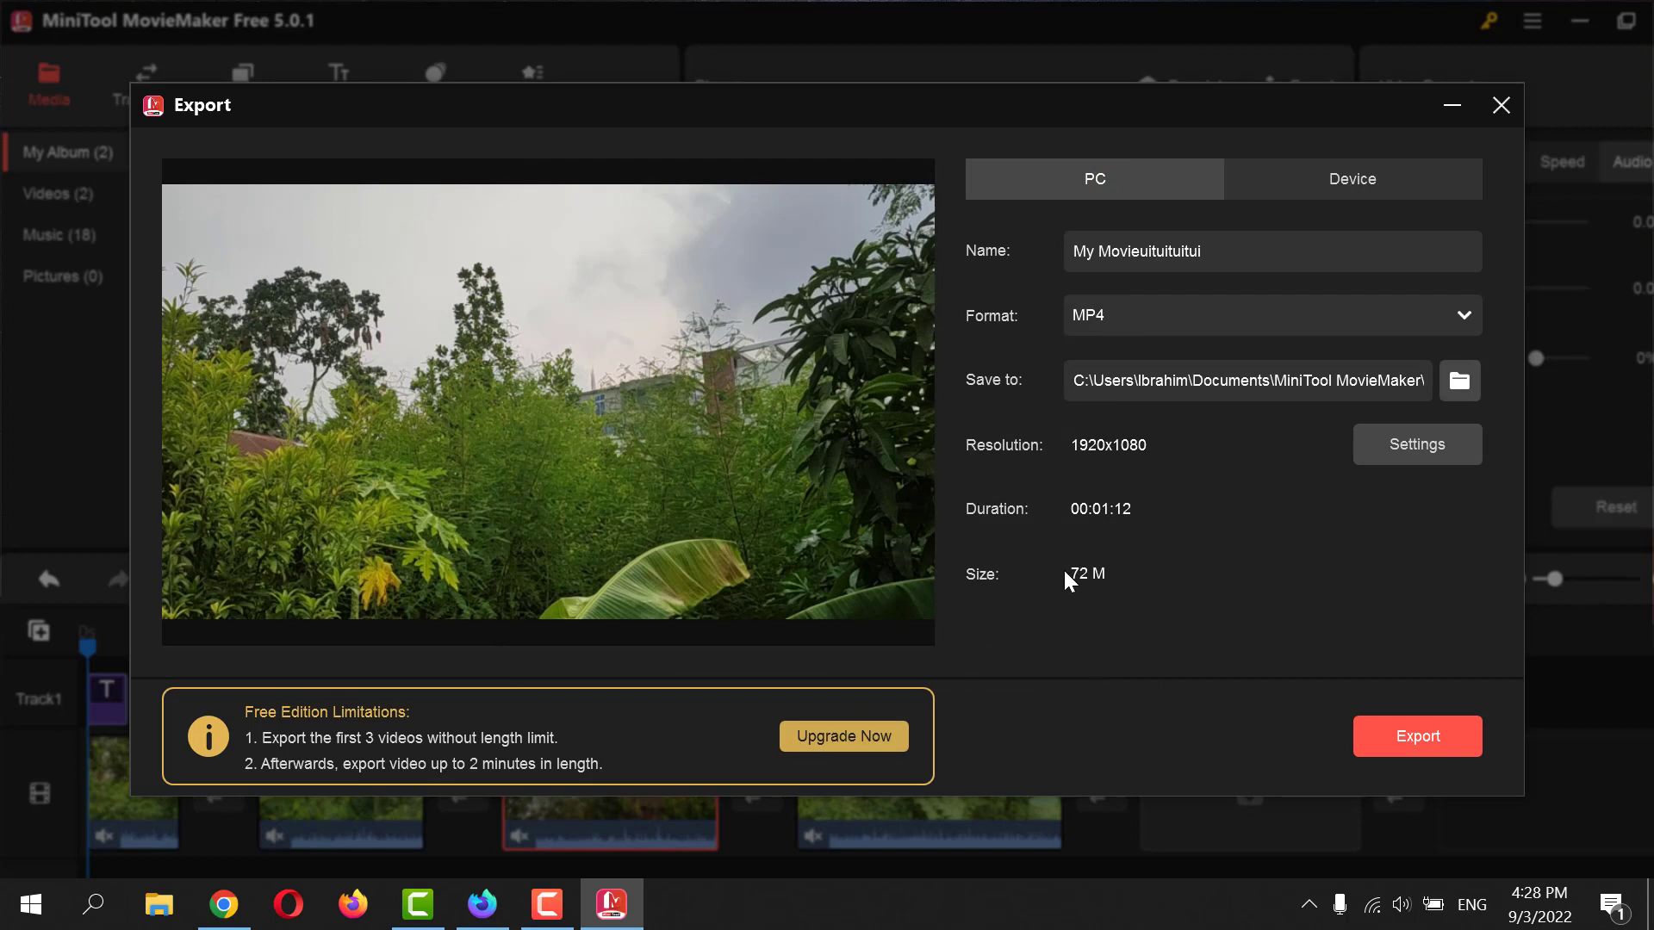
{"action": "left_click", "coordinate": [1419, 738]}
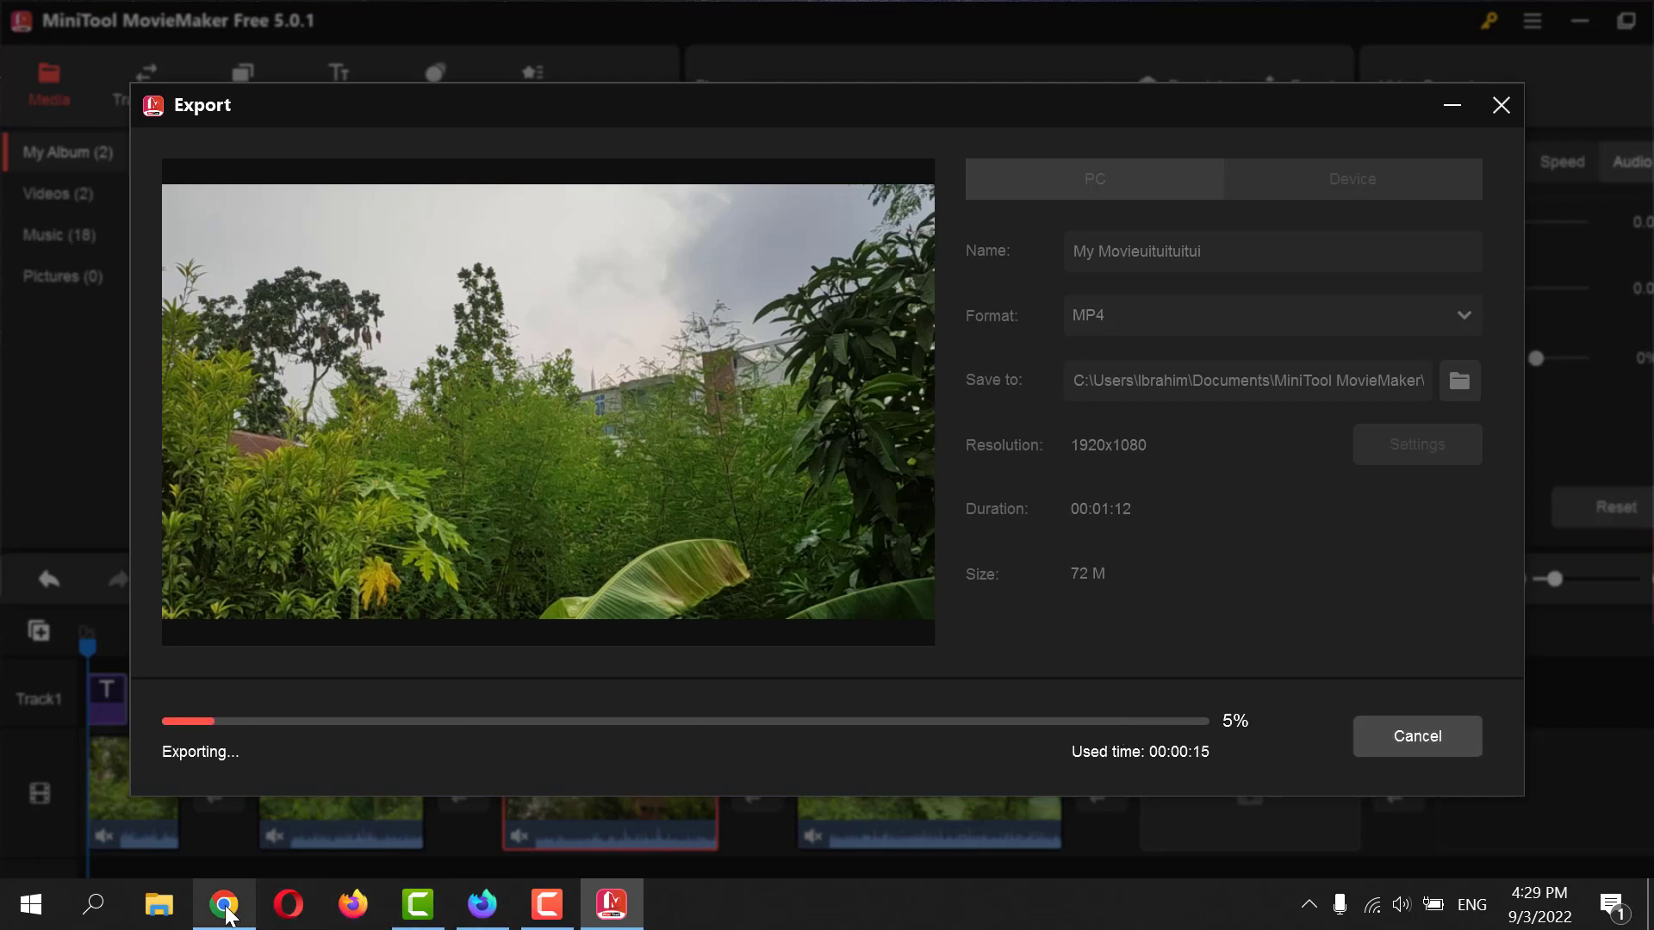
- Switch to Chrome and look through the MiniTool MovieMaker product page's features, guides and download section
{"action": "left_click", "coordinate": [224, 904]}
{"action": "scroll", "coordinate": [613, 608], "scroll_direction": "down", "scroll_amount": 8}
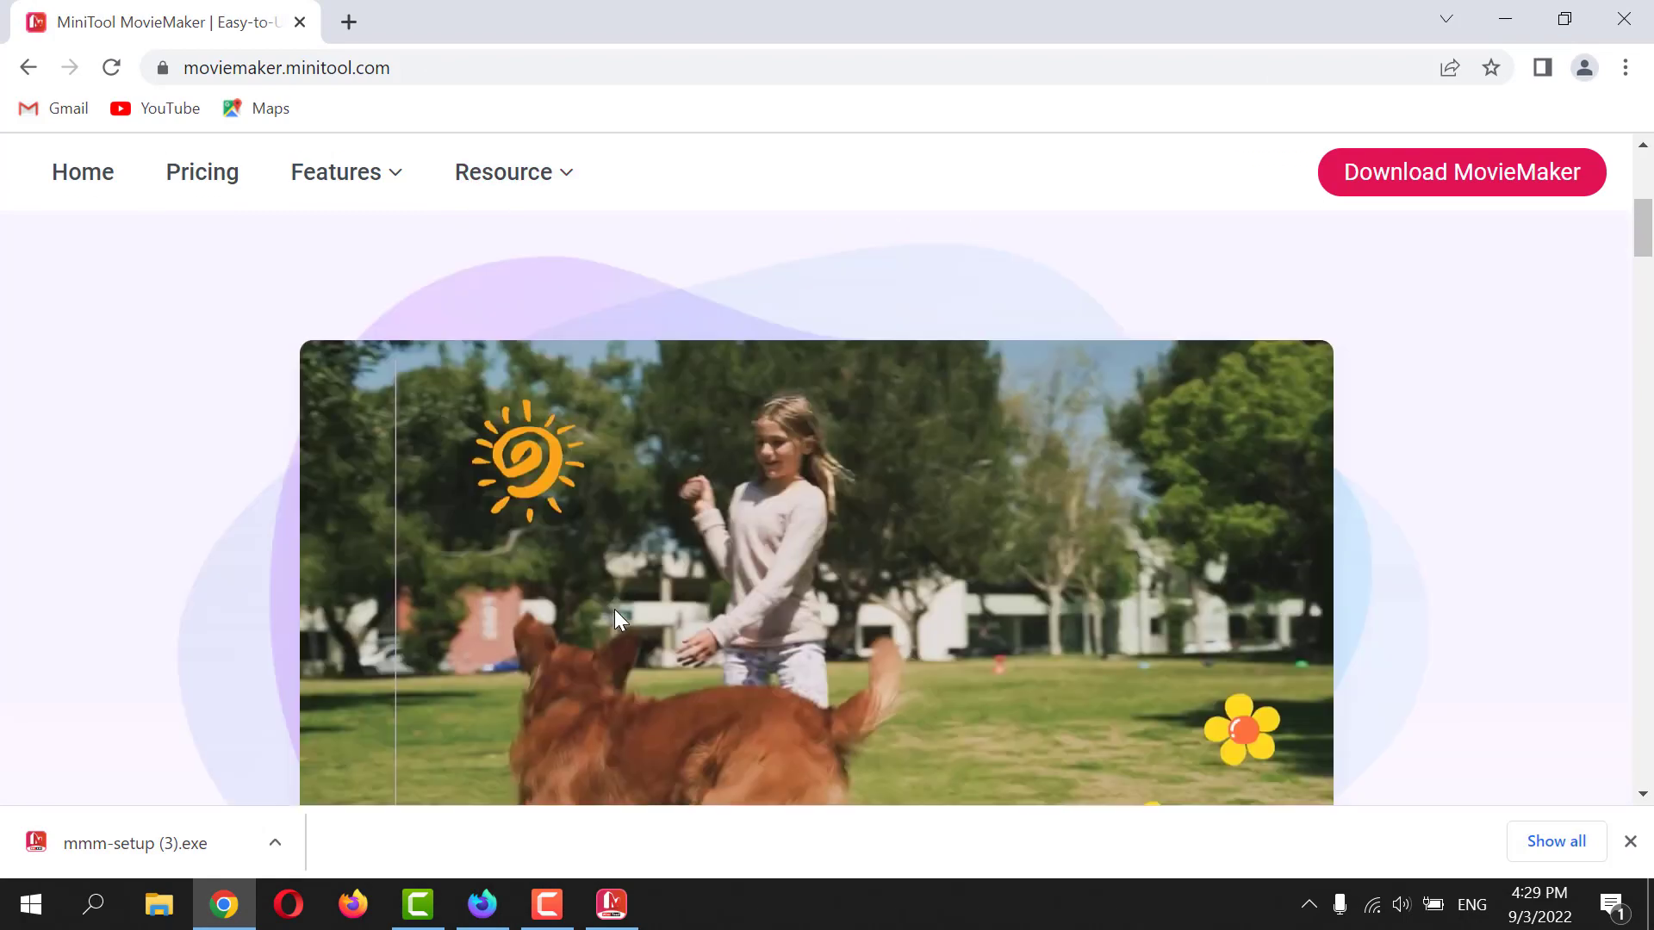
{"action": "scroll", "coordinate": [575, 406], "scroll_direction": "up", "scroll_amount": 3}
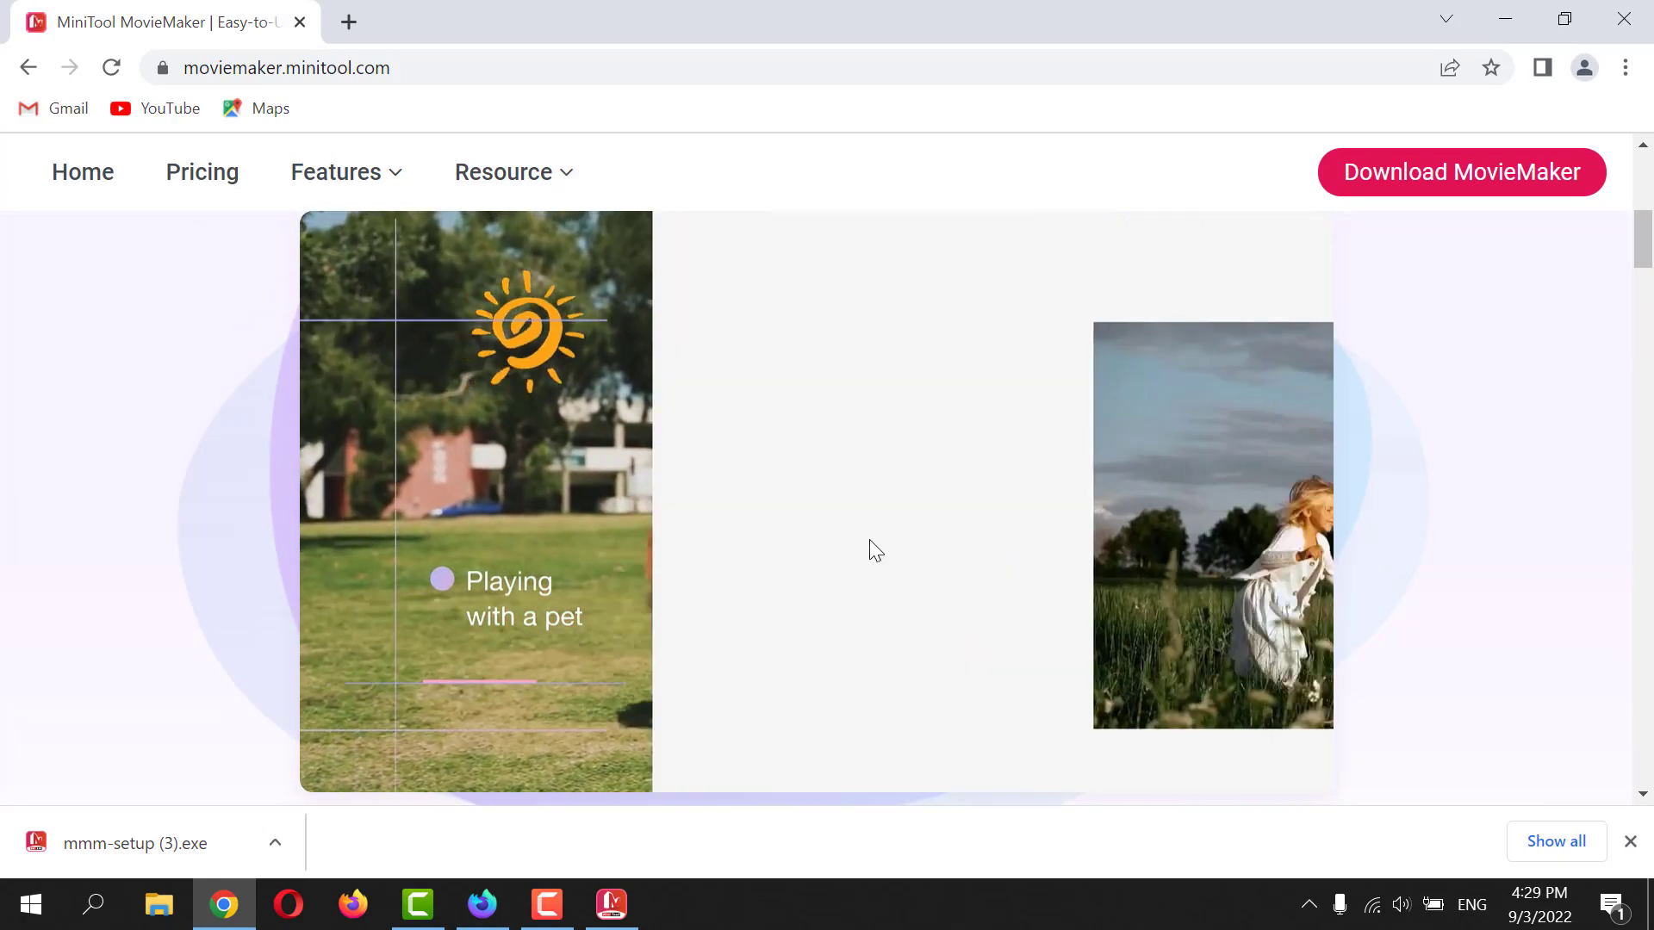
{"action": "scroll", "coordinate": [870, 540], "scroll_direction": "down", "scroll_amount": 5}
{"action": "scroll", "coordinate": [870, 568], "scroll_direction": "down", "scroll_amount": 15}
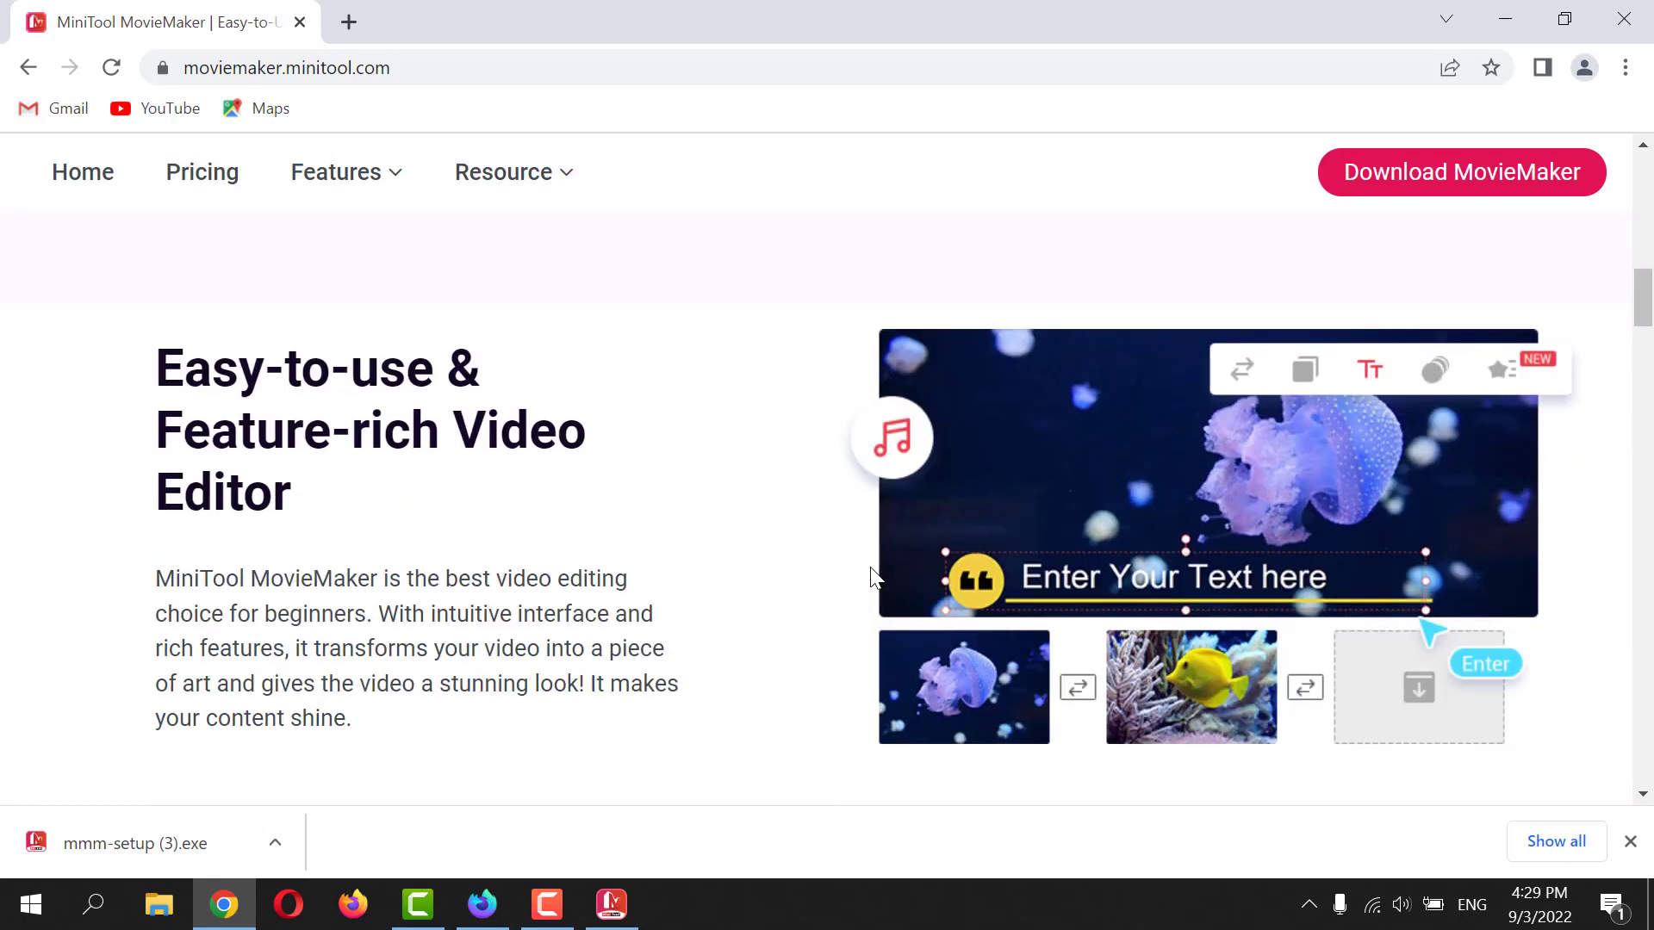
{"action": "scroll", "coordinate": [829, 581], "scroll_direction": "down", "scroll_amount": 10}
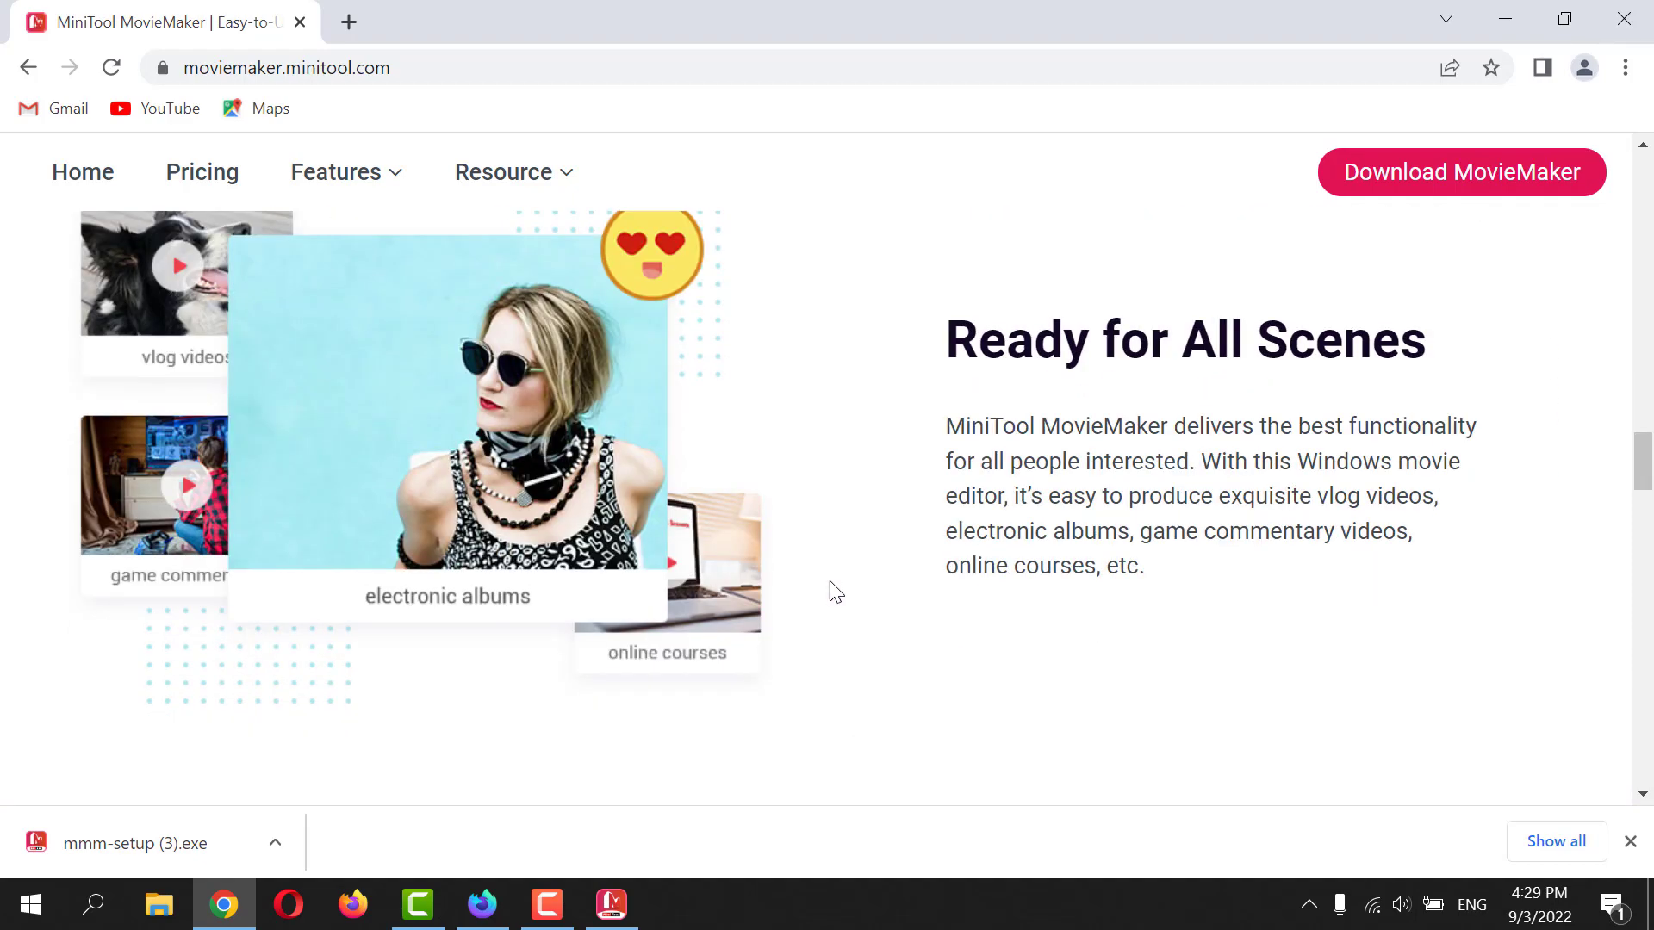
{"action": "scroll", "coordinate": [777, 517], "scroll_direction": "down", "scroll_amount": 10}
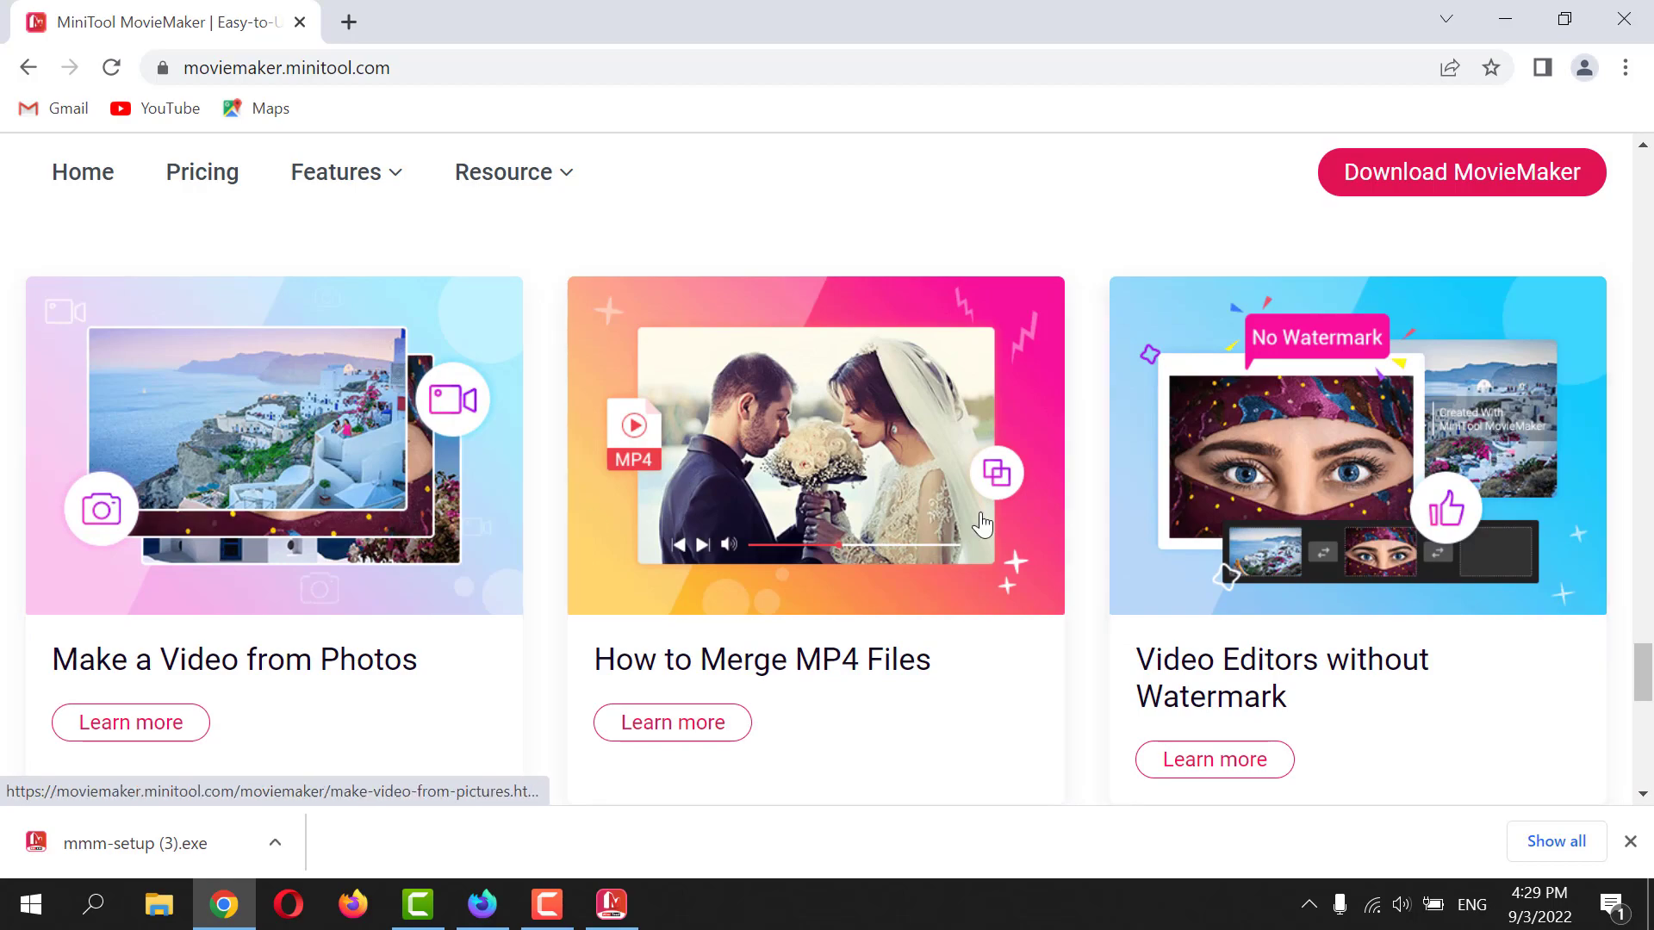
{"action": "scroll", "coordinate": [1051, 625], "scroll_direction": "down", "scroll_amount": 10}
{"action": "scroll", "coordinate": [1053, 626], "scroll_direction": "up", "scroll_amount": 20}
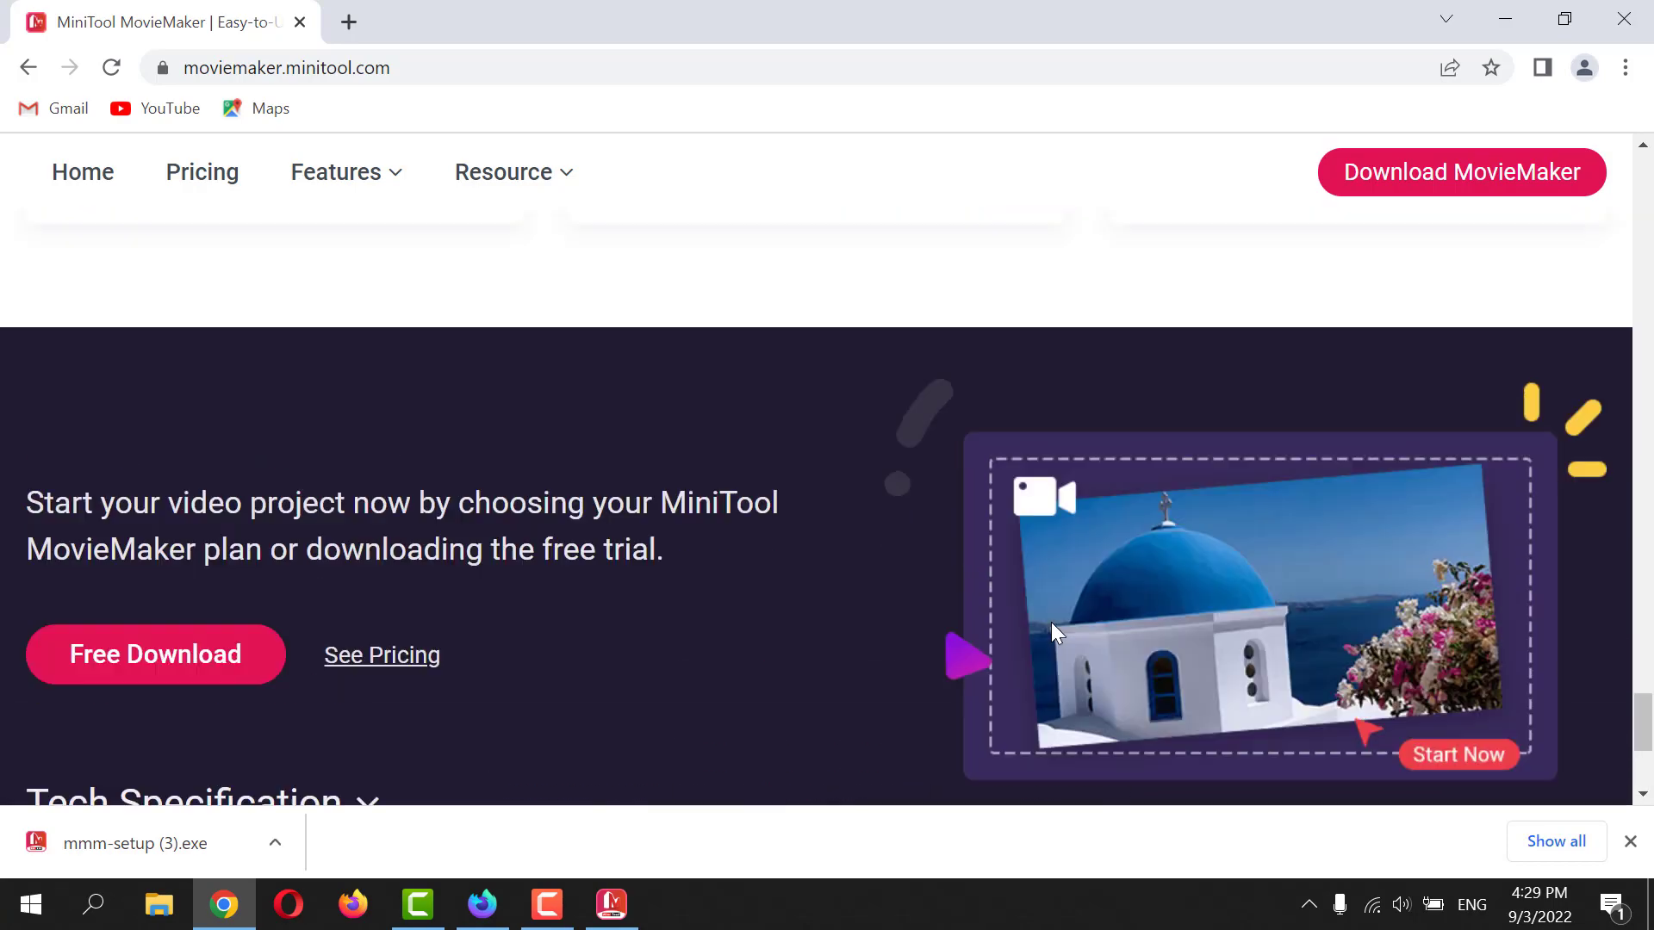
{"action": "scroll", "coordinate": [1049, 619], "scroll_direction": "up", "scroll_amount": 15}
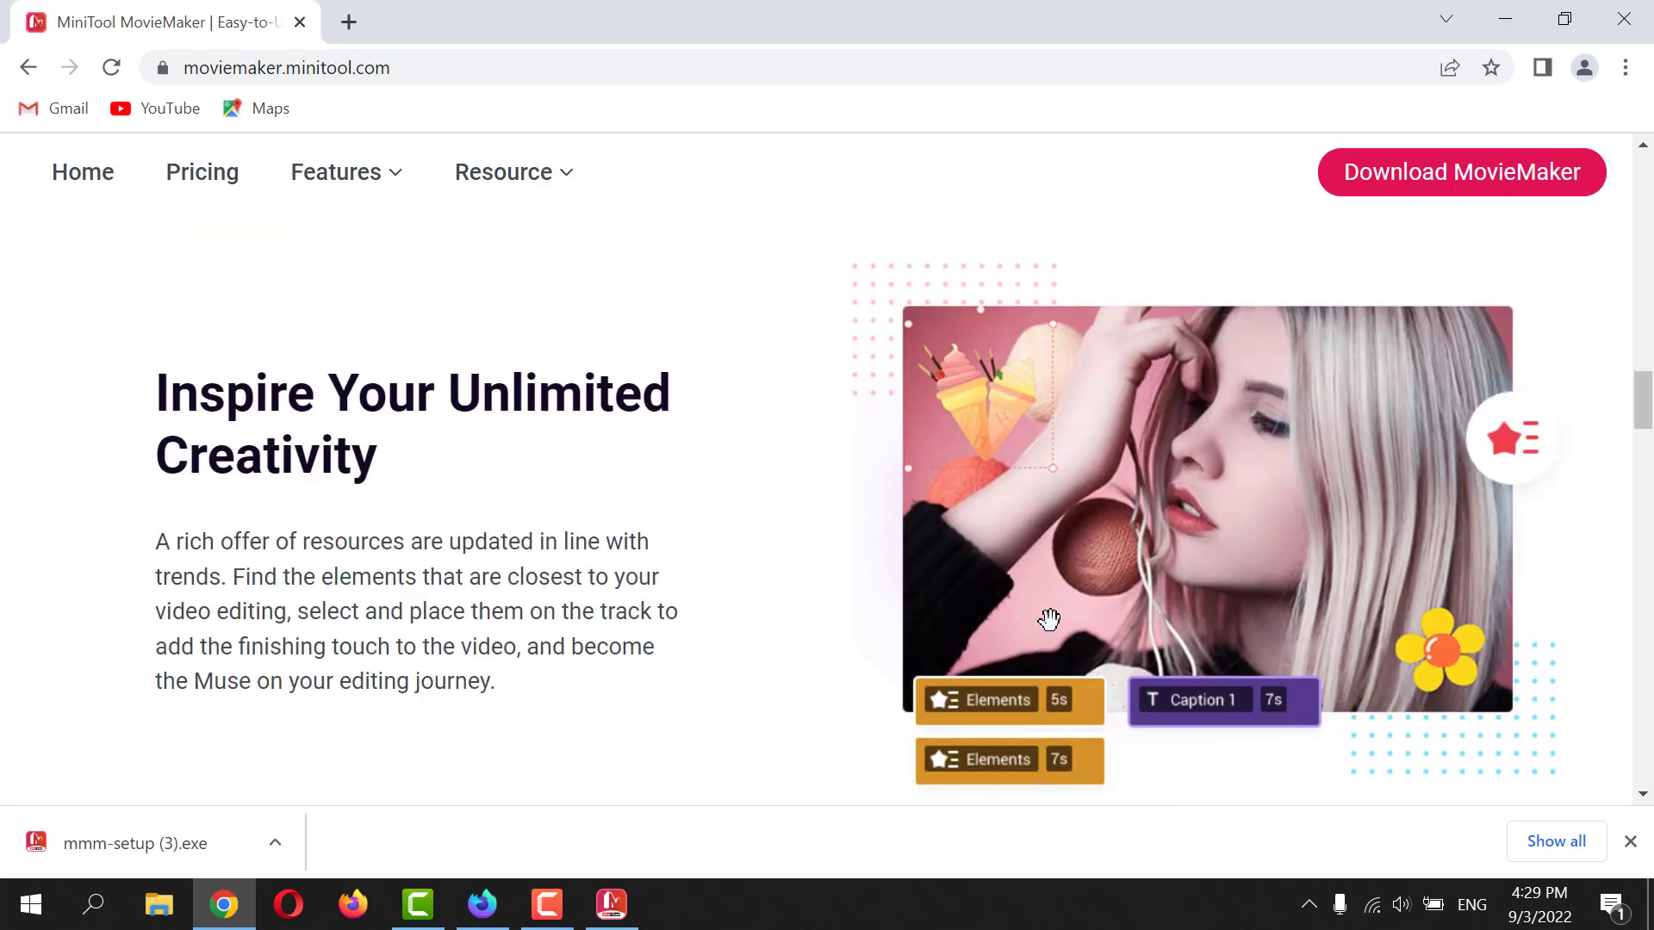
{"action": "scroll", "coordinate": [1049, 619], "scroll_direction": "down", "scroll_amount": 5}
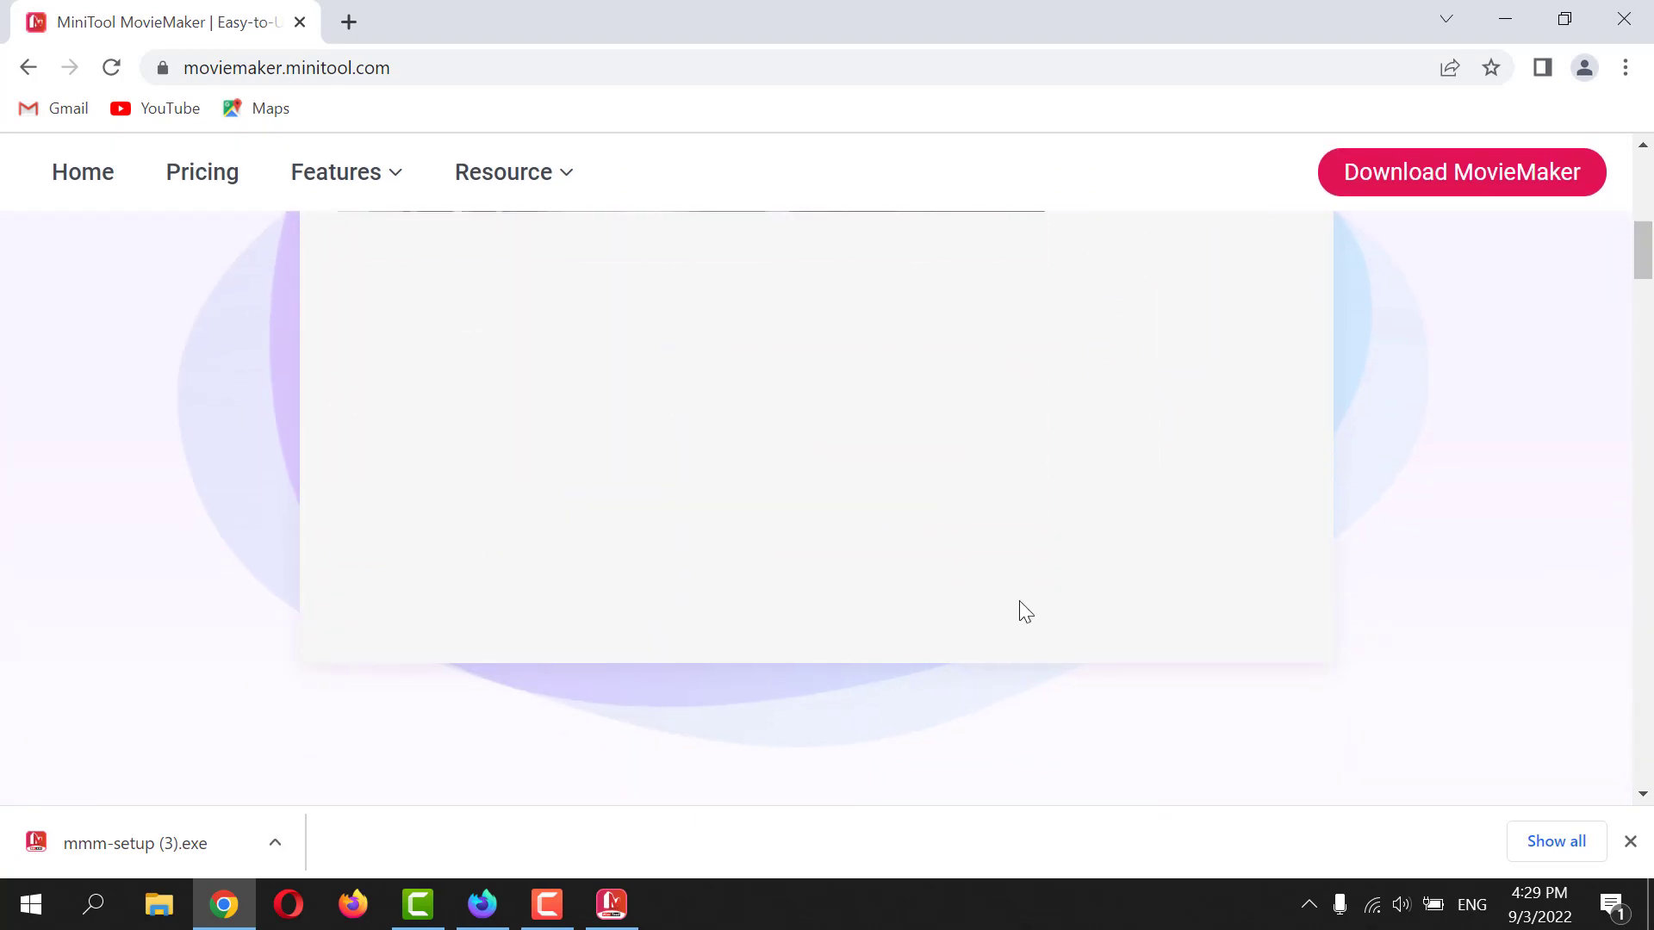
{"action": "scroll", "coordinate": [1020, 599], "scroll_direction": "up", "scroll_amount": 1}
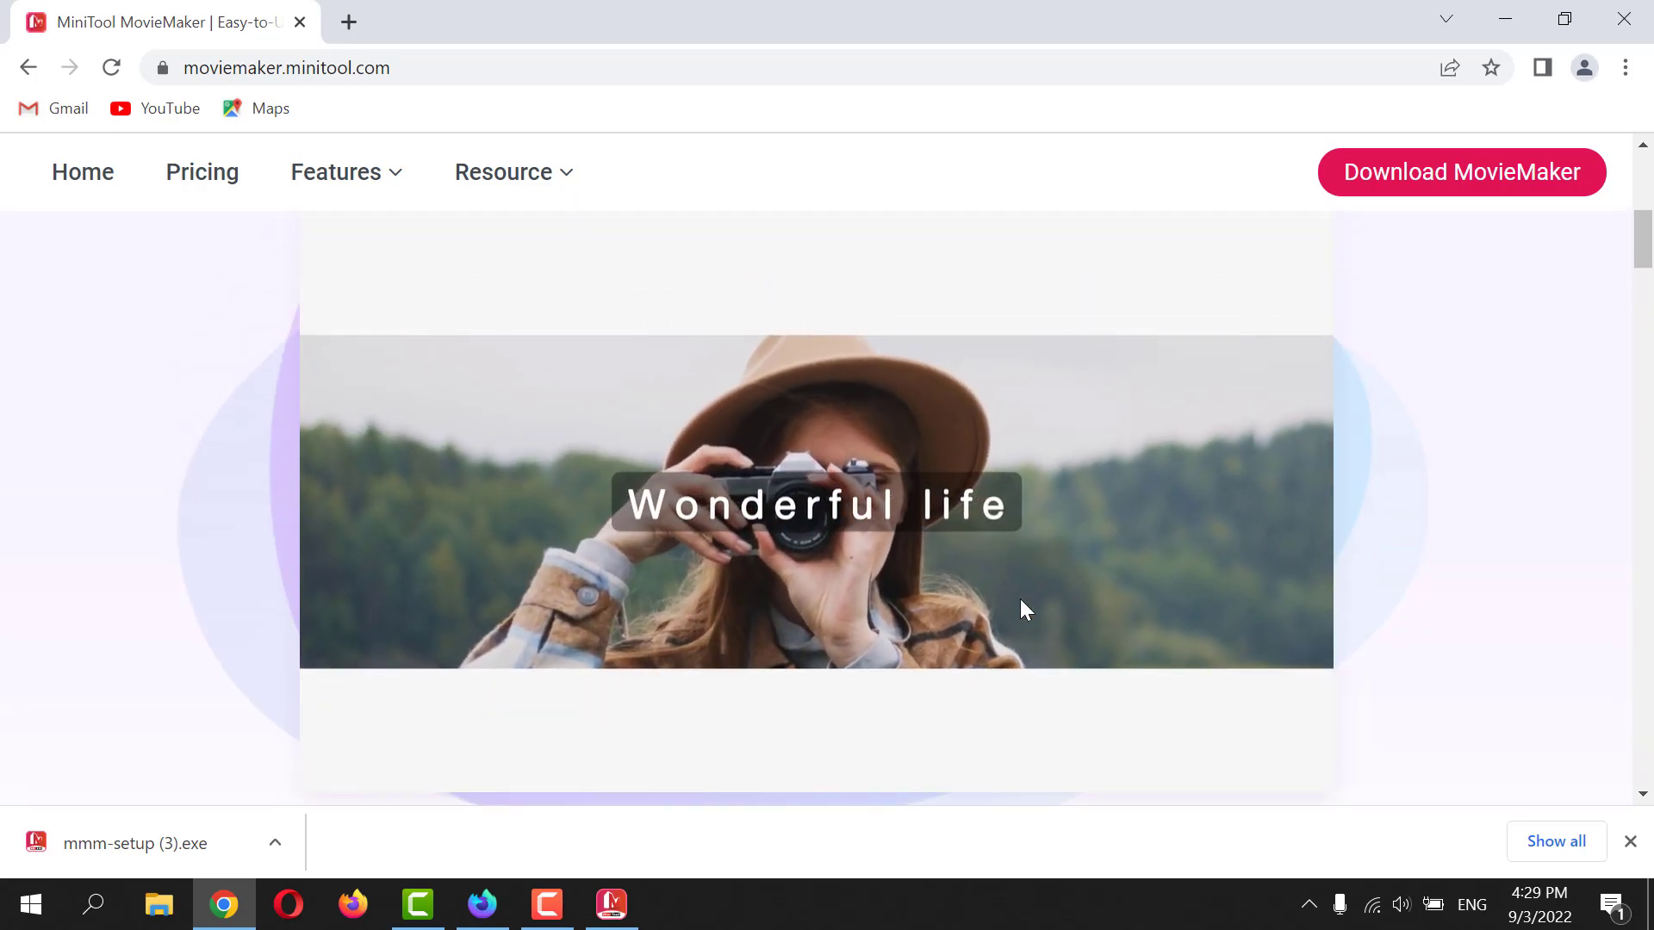